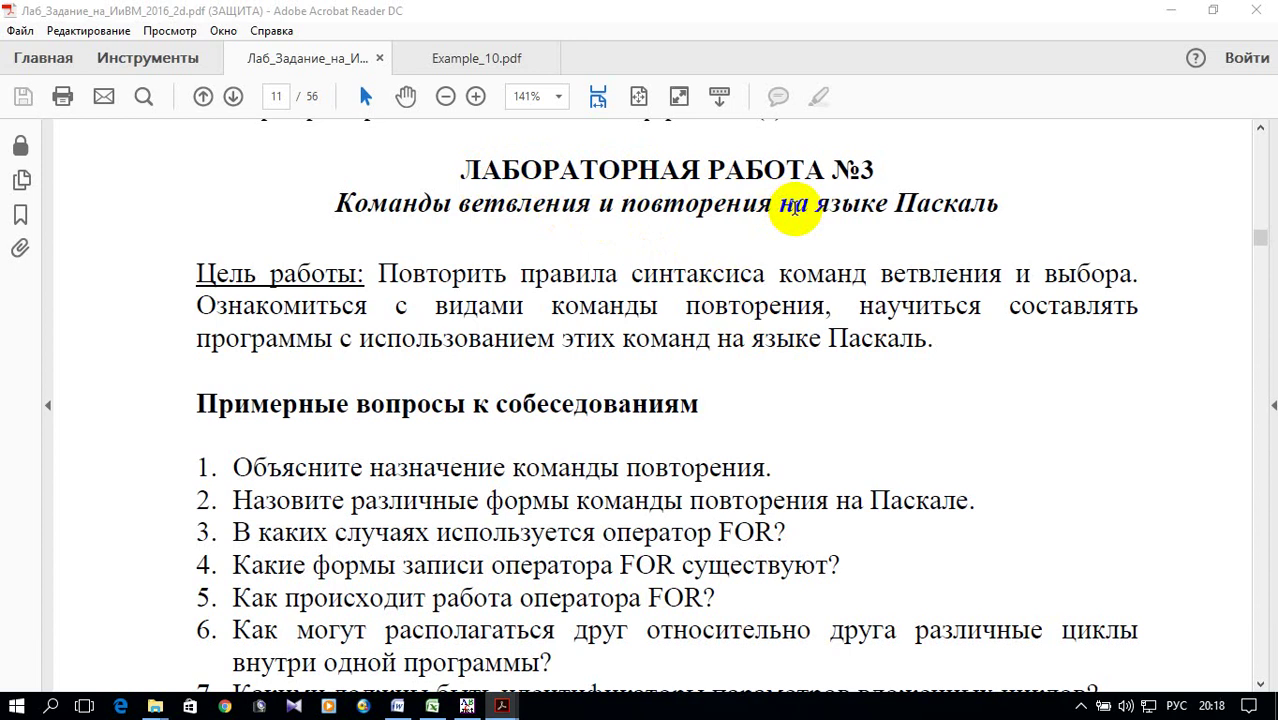
View the Example_10 task y = (x²+x³)/cos x², x from x1 to x2 with step h, then return to the code.
left_click(482, 58)
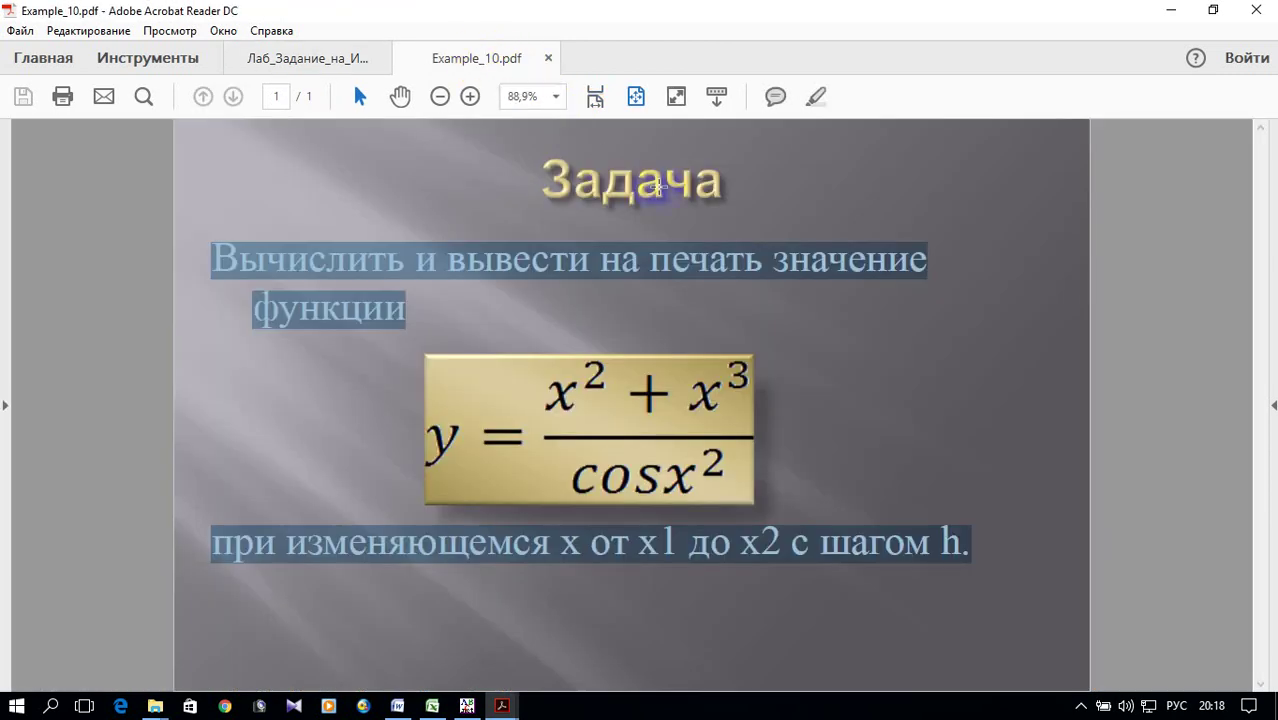
left_click(778, 210)
left_click(819, 217)
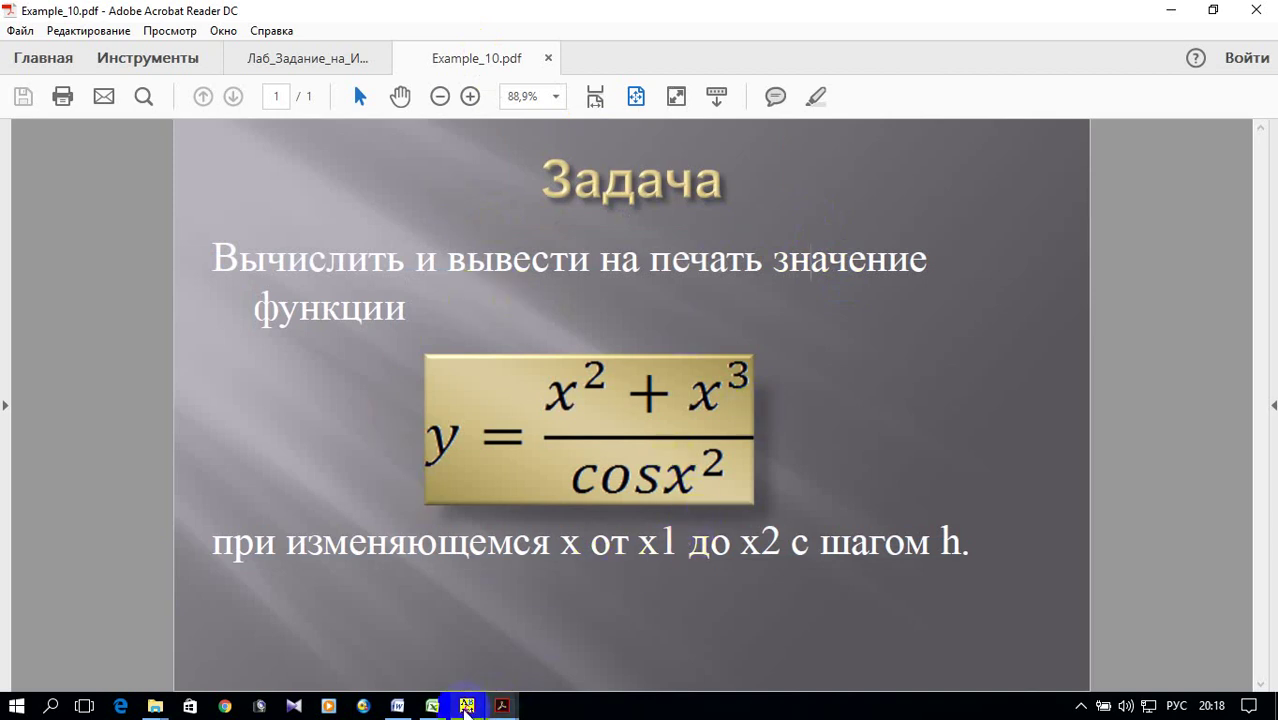
left_click(467, 706)
Delete the i,n:integer declaration from line 2.
left_click(351, 399)
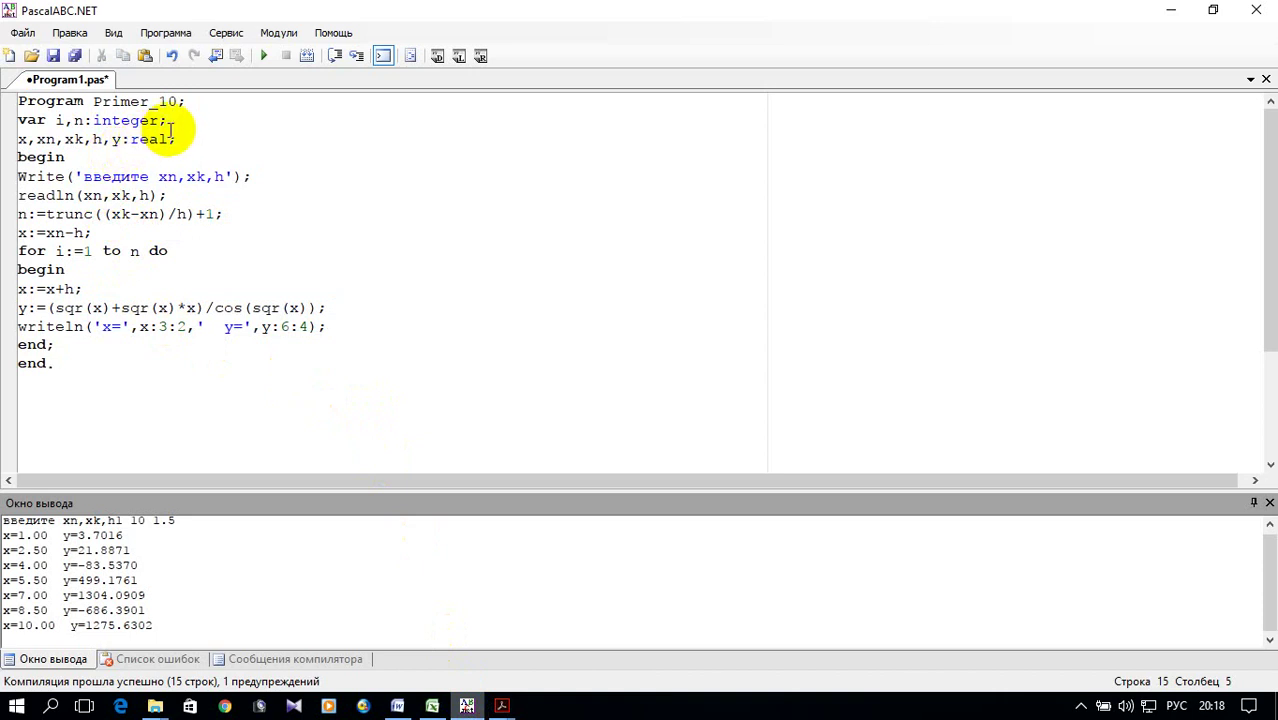
left_click_drag(167, 120, 47, 120)
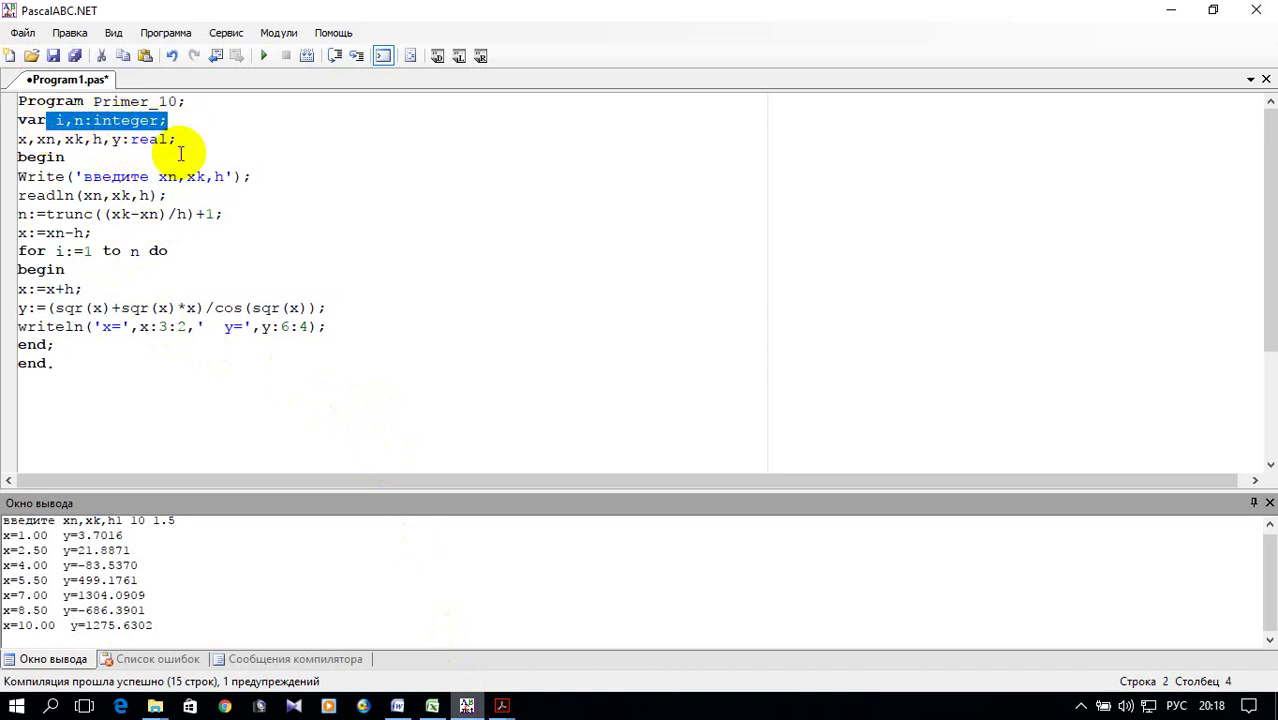
key("Delete")
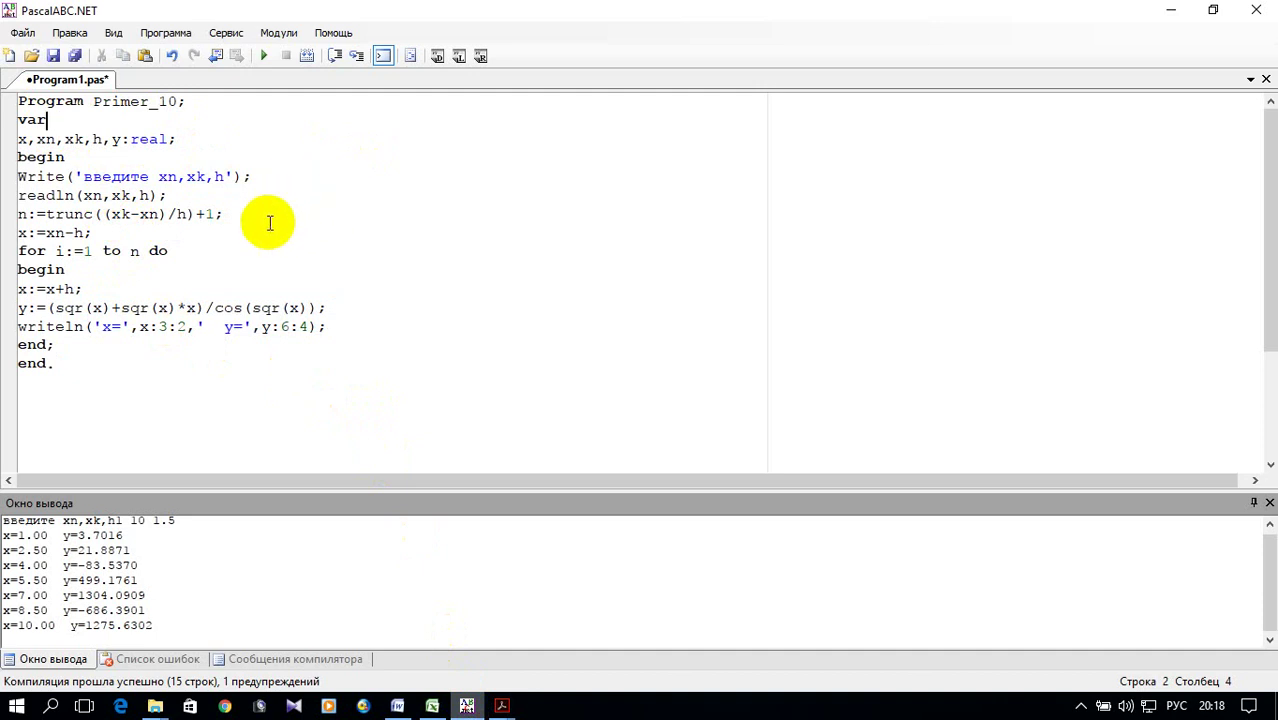
Remove the n:=trunc((xk-xn)/h)+1 line and the for i:=1 to n do header.
left_click(239, 213)
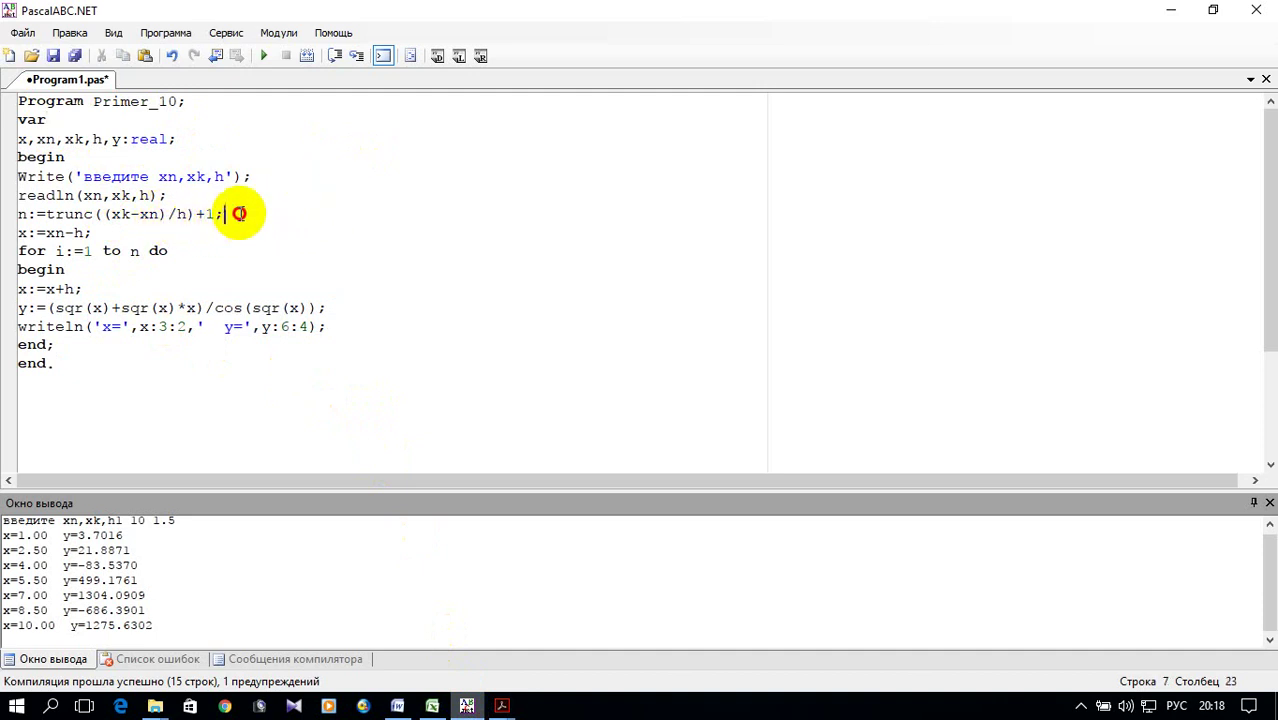
left_click_drag(239, 213, 5, 214)
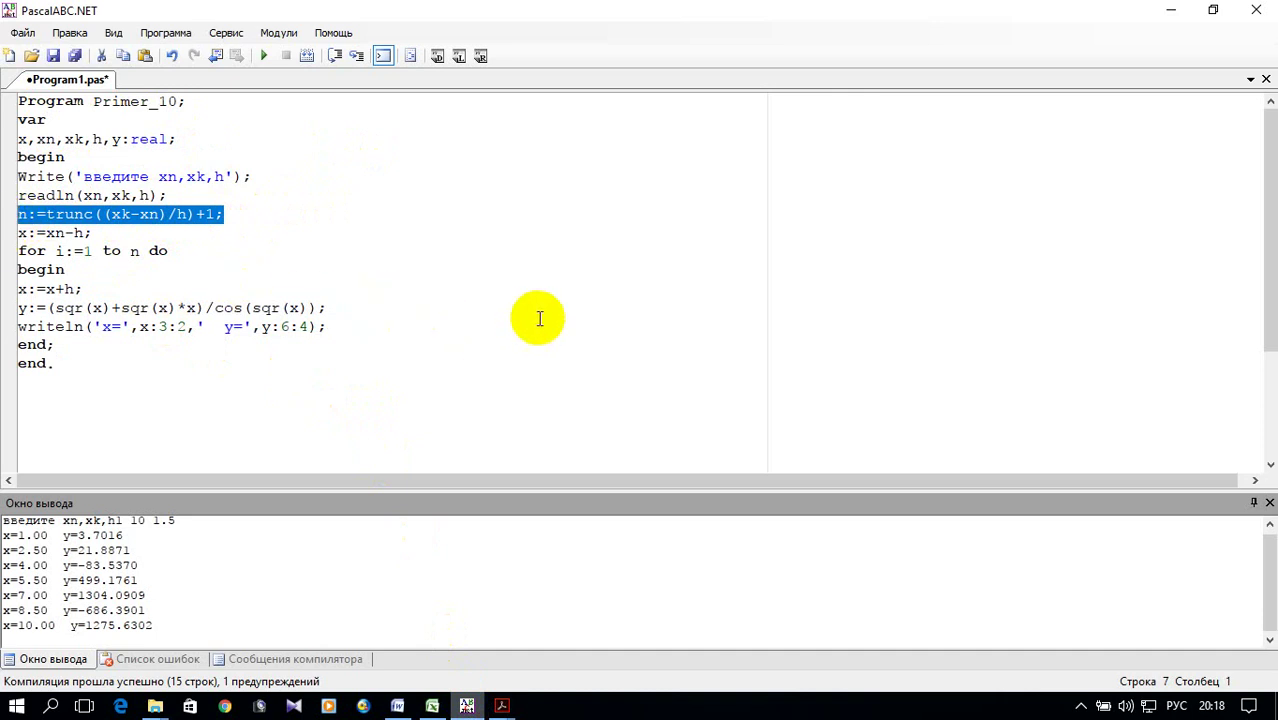
key("ctrl+x")
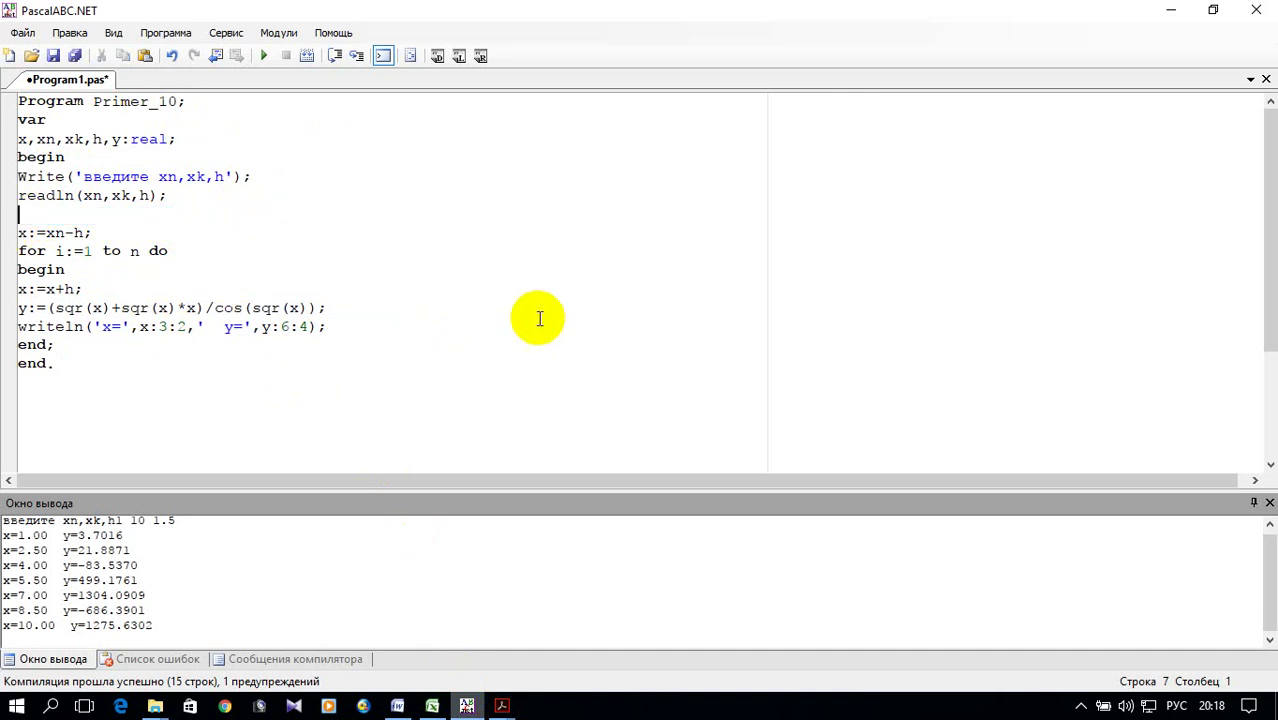
key("Delete")
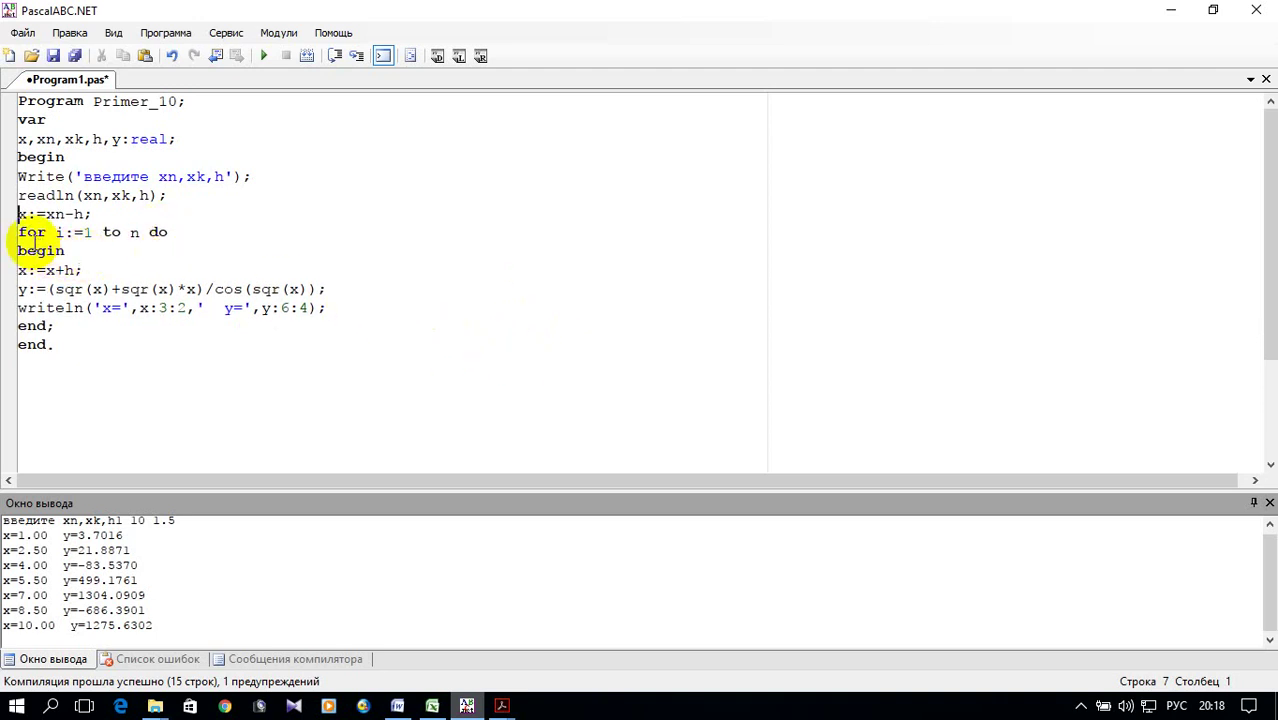
left_click_drag(20, 233, 187, 237)
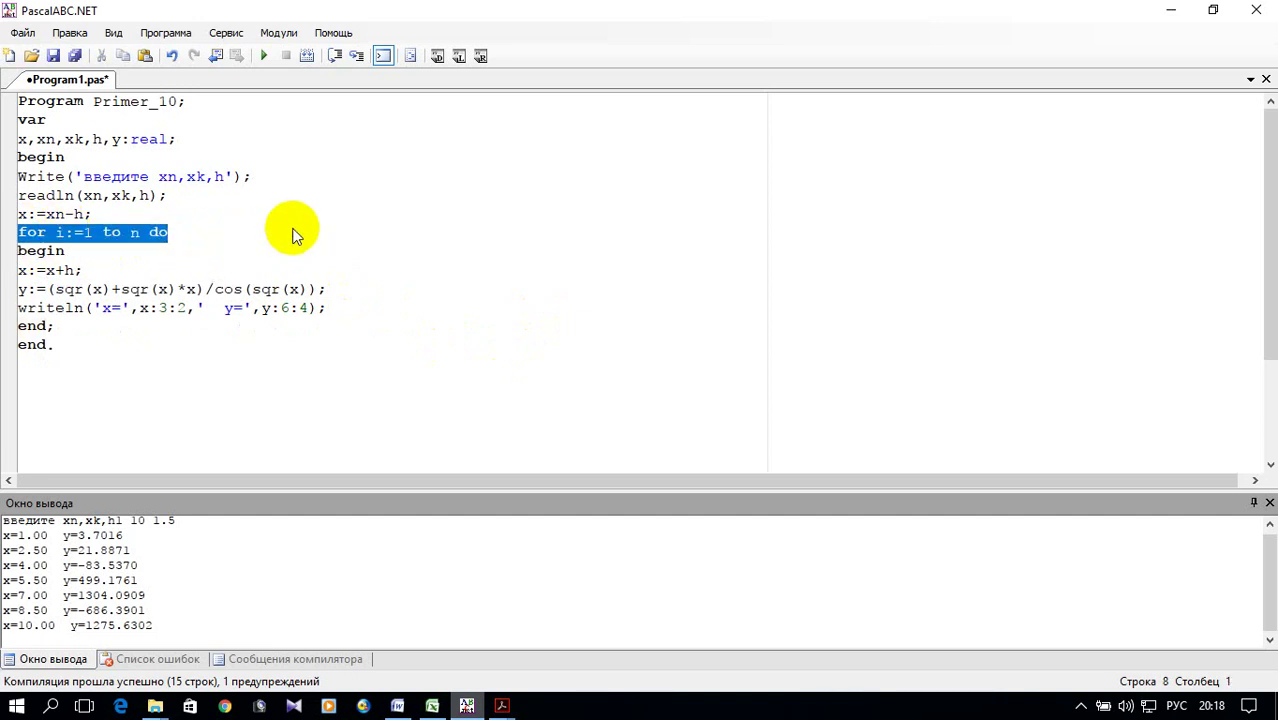
key("Delete")
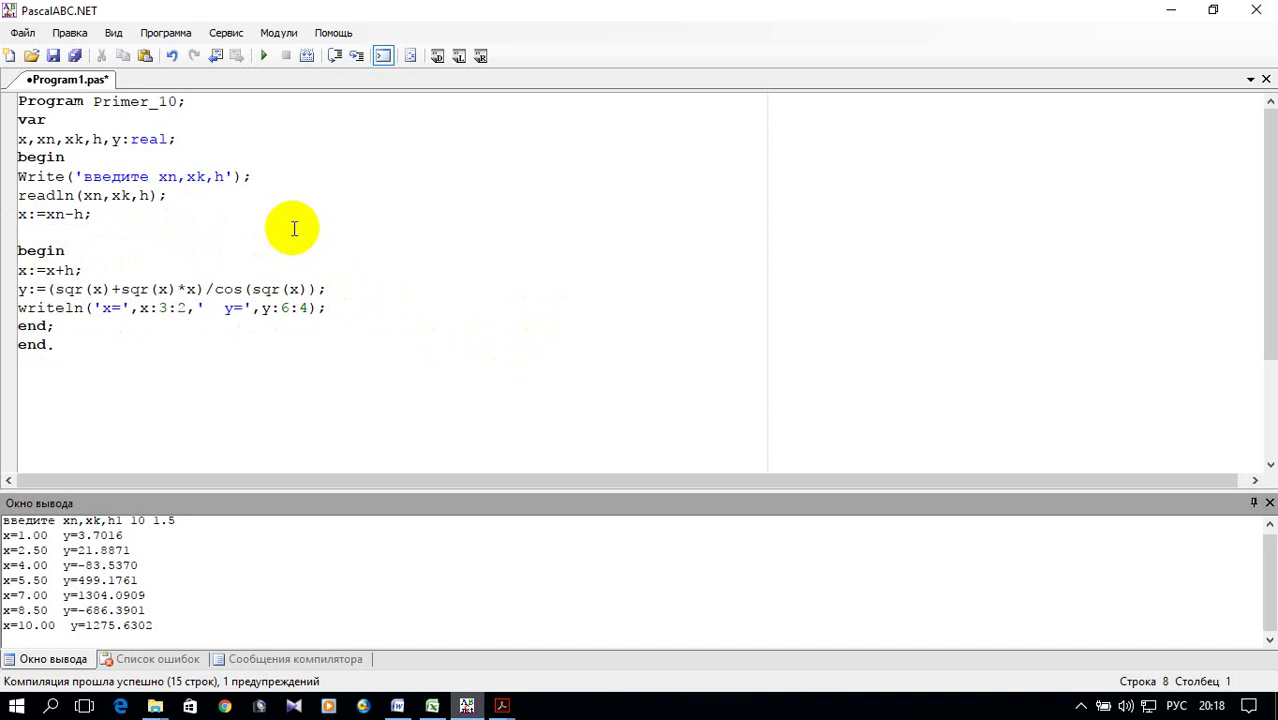
Write 'while x<=xk do' on the empty loop-header line and enlarge the output pane.
type("ц")
type("рщ")
type("ду")
key("BackSpace")
key("BackSpace")
key("BackSpace")
key("BackSpace")
key("BackSpace")
key("alt+shift")
type("w")
type("hile ")
type("x<")
type("=x")
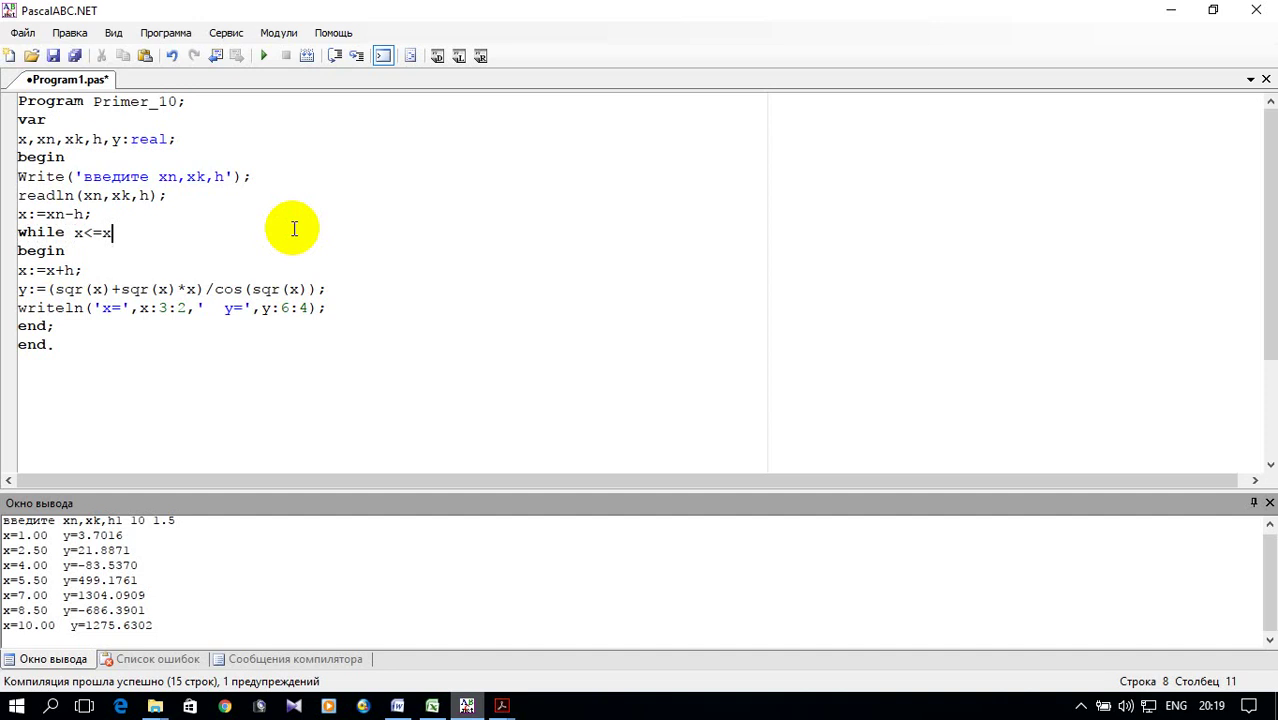
type("k d")
type("o")
scroll(162, 226, "down", 1)
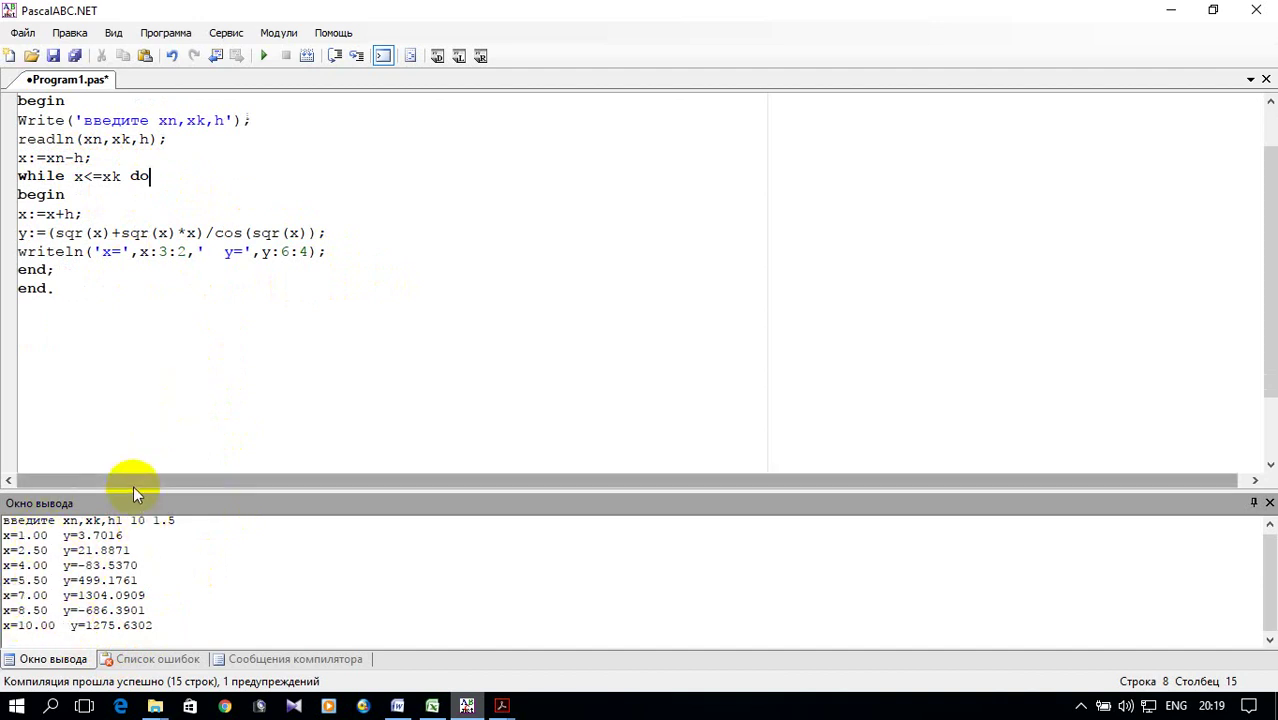
left_click_drag(132, 486, 131, 394)
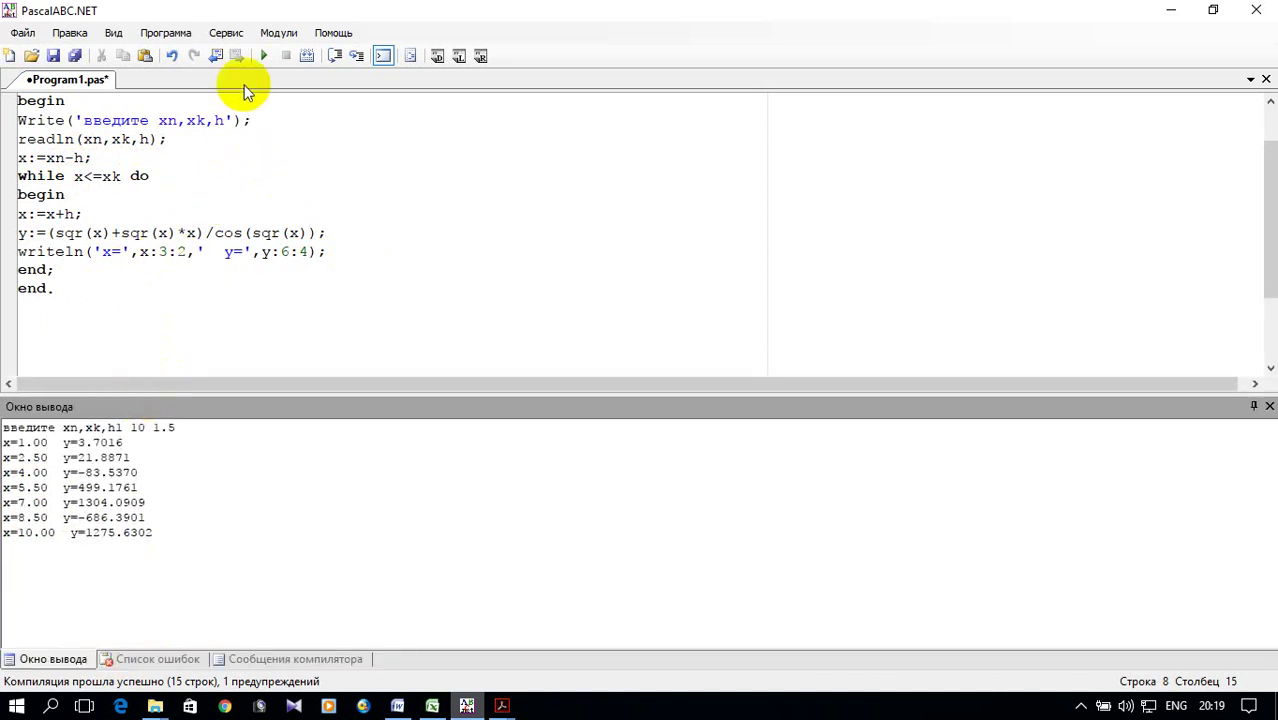
Run the program with inputs 1 10 1.5 and select the overshooting x=11.50 output line.
left_click(263, 55)
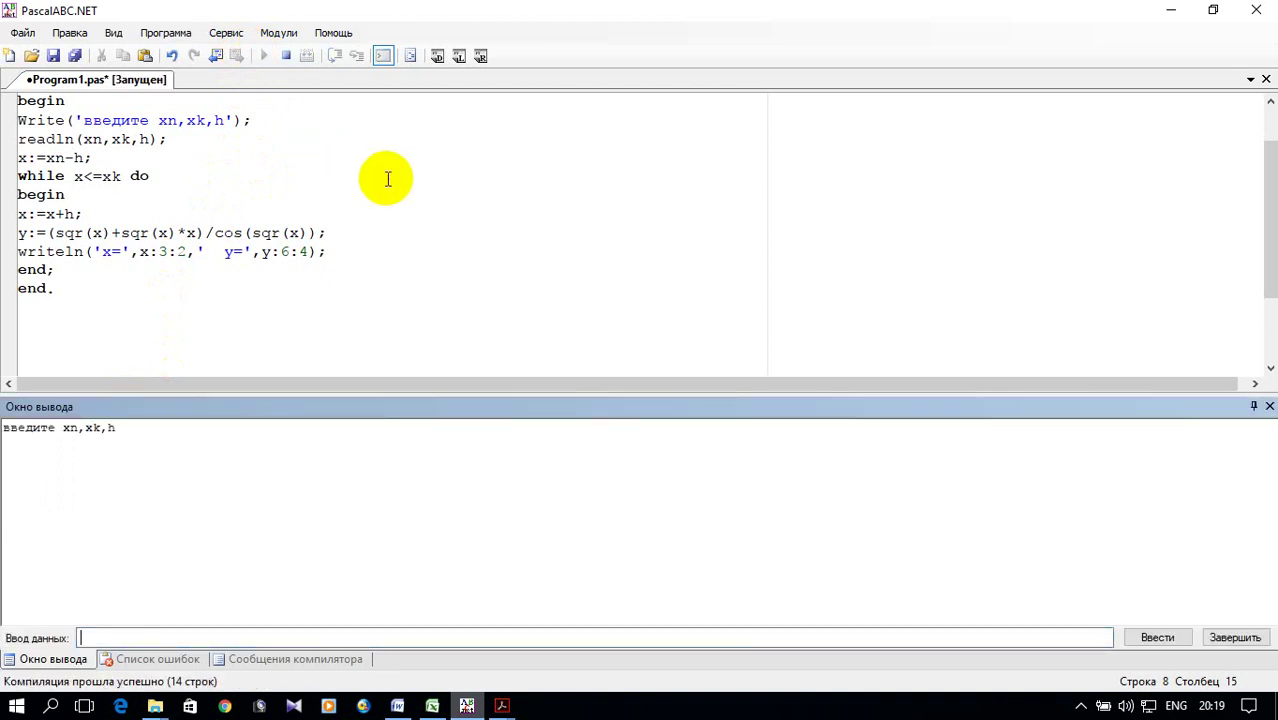
type("1")
type(" 10")
type(" 1")
type(".5")
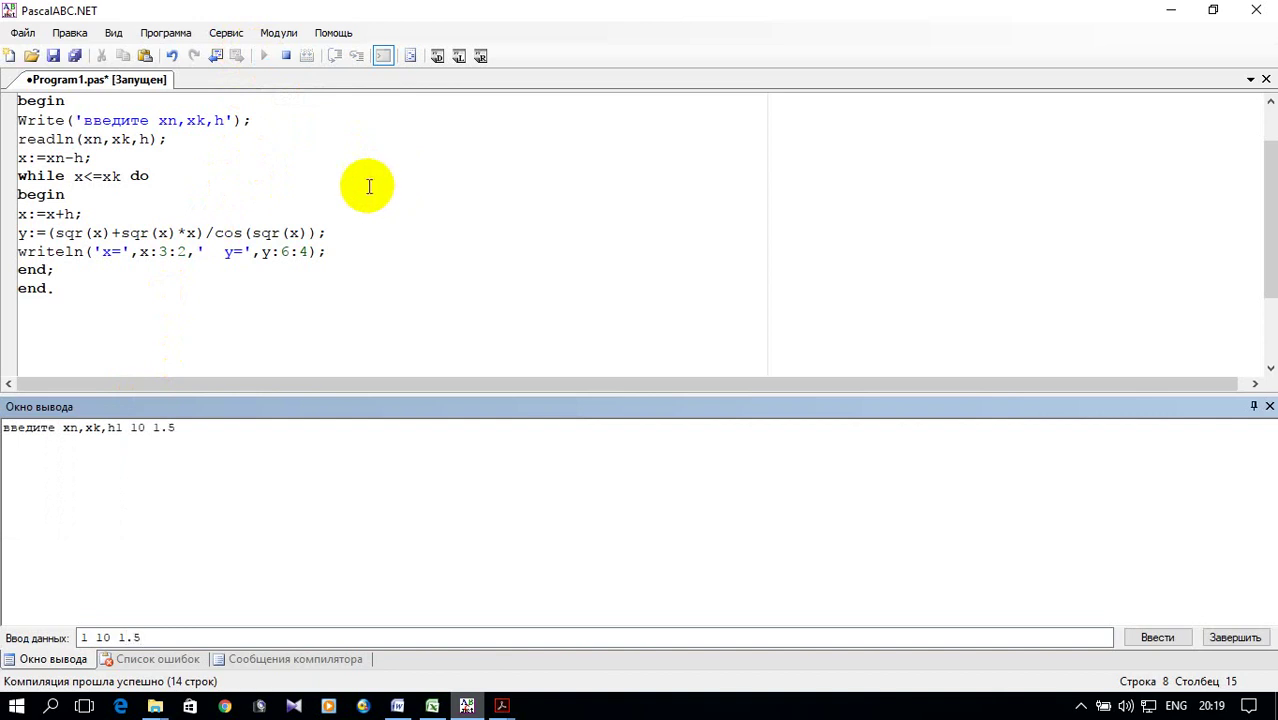
key("Return")
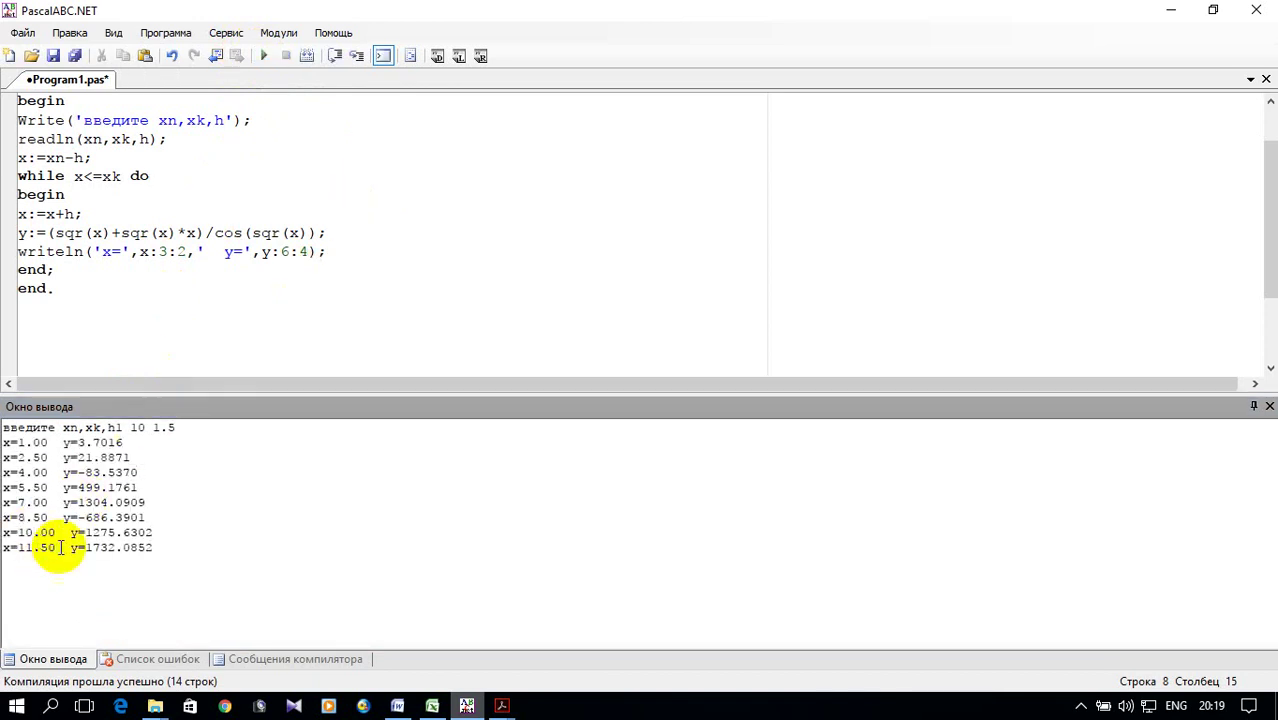
left_click(172, 549)
left_click_drag(172, 549, 4, 549)
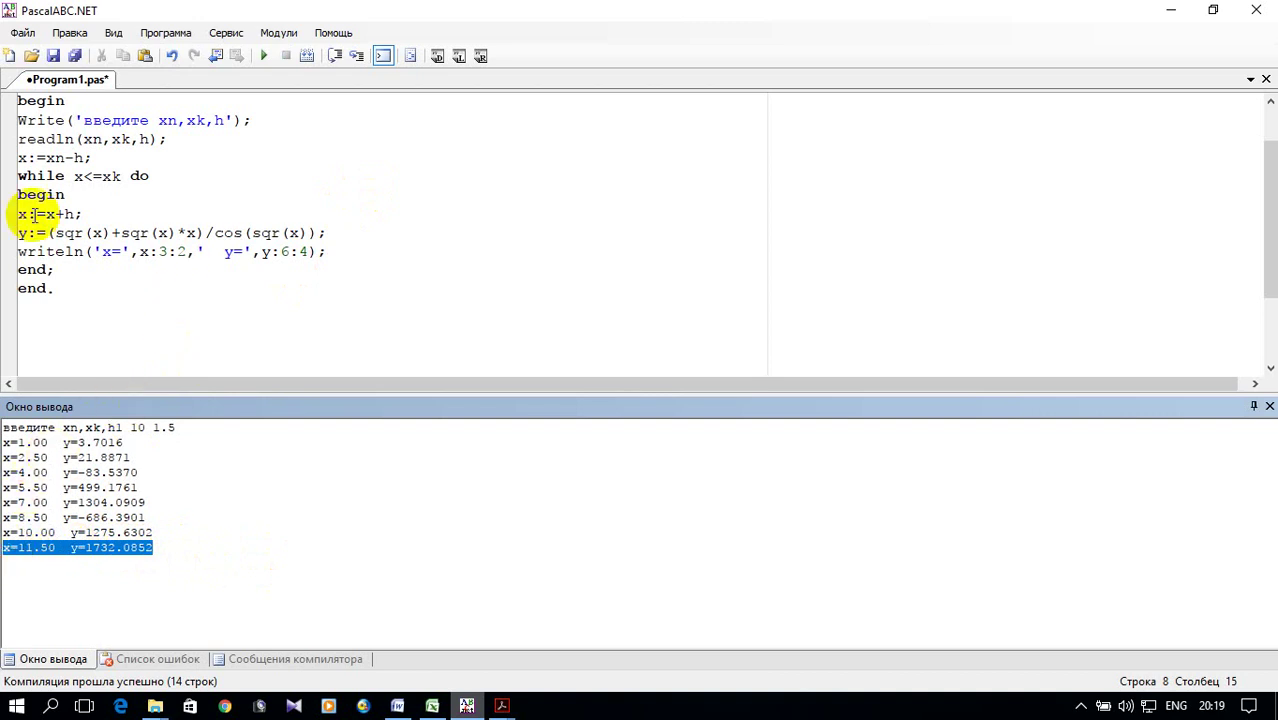
left_click(100, 180)
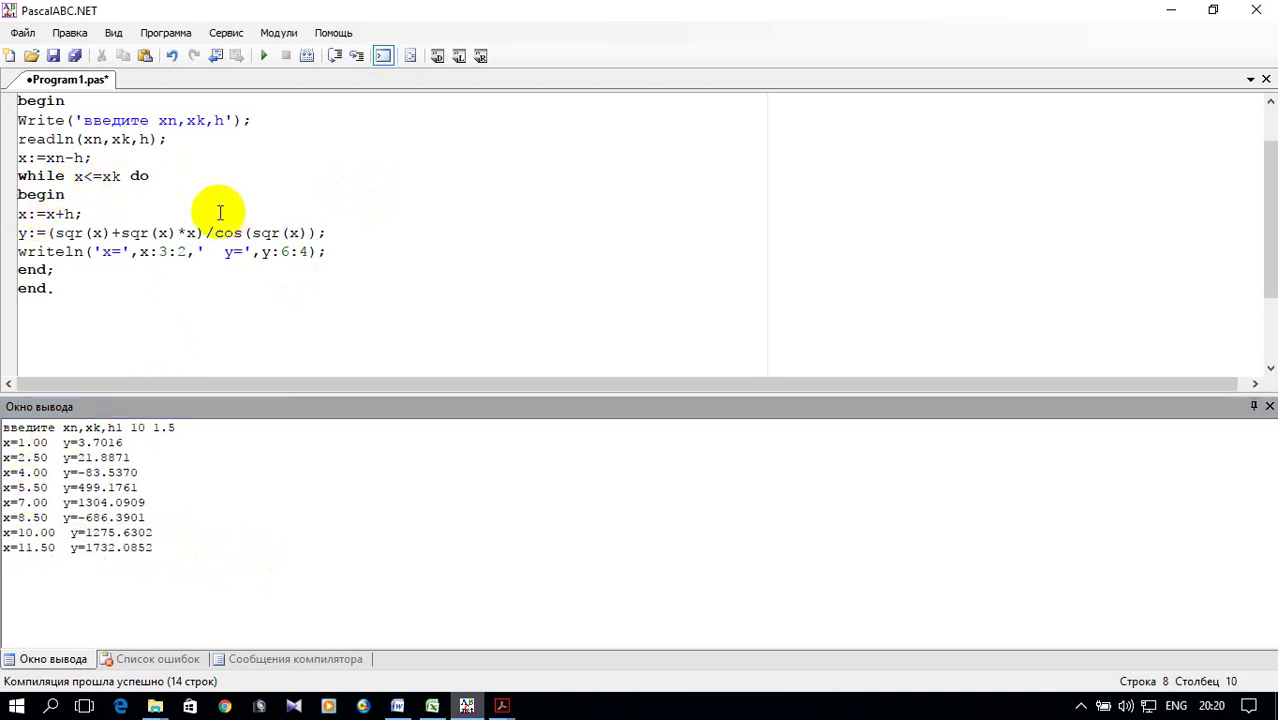
Change the loop condition to x<xk and rerun with 1 10 1.5, ending at x=10.00.
key("Delete")
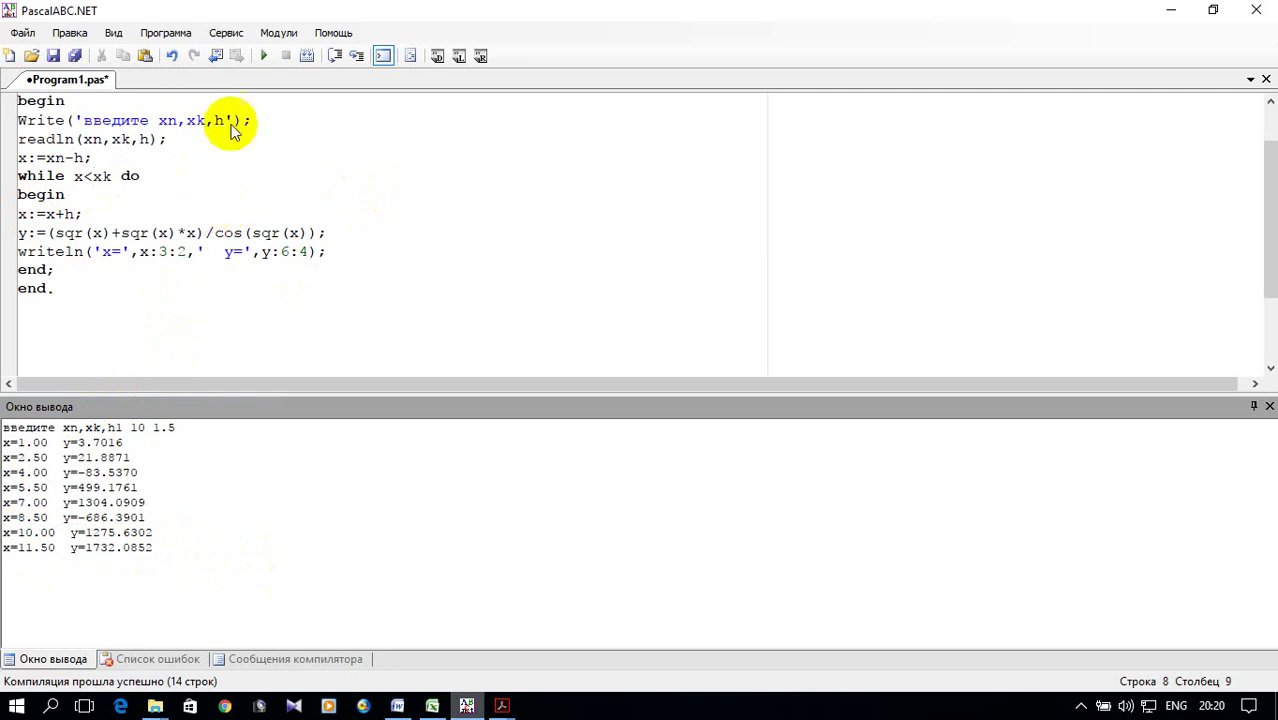
left_click(258, 58)
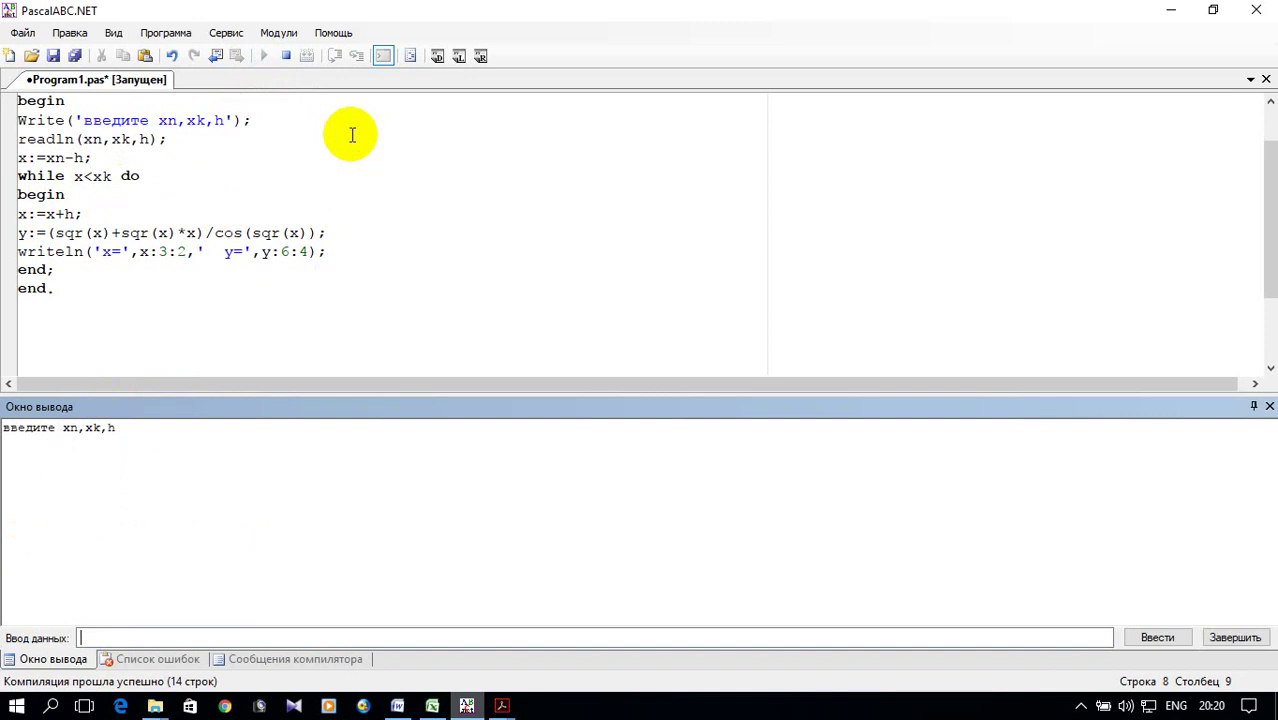
type("1 10 ")
type("1.")
type("5")
key("Return")
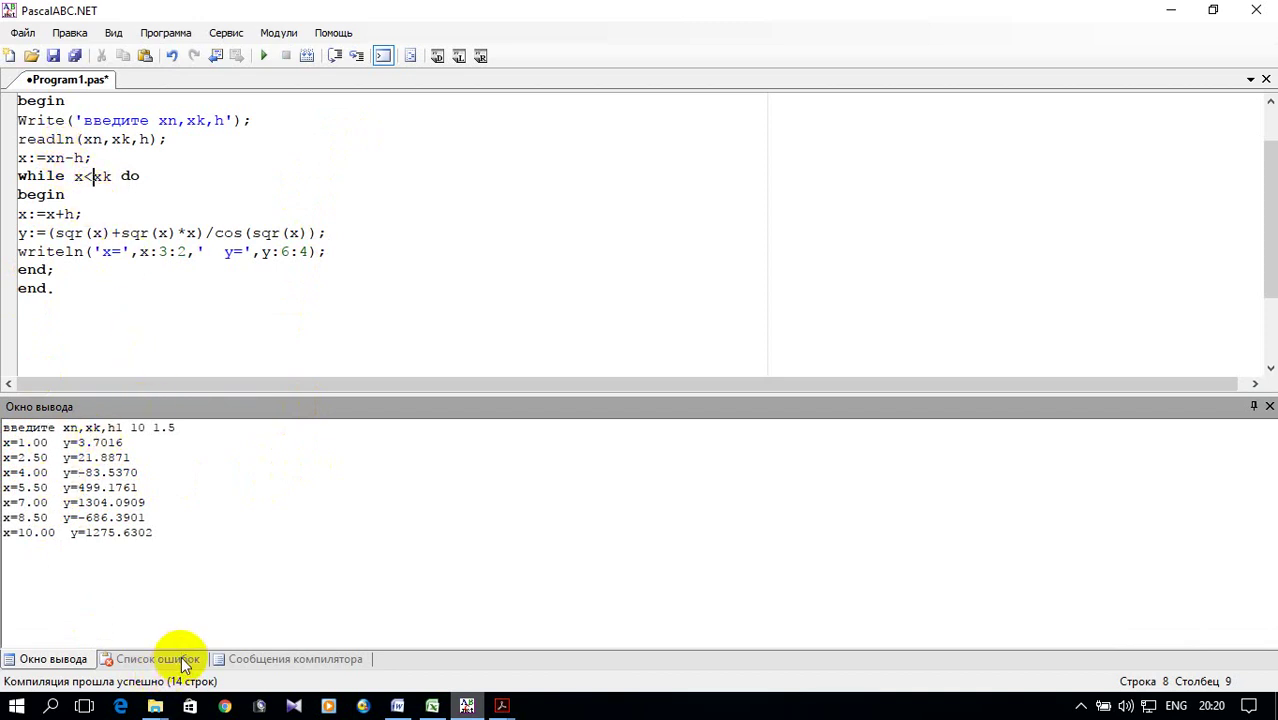
left_click(432, 706)
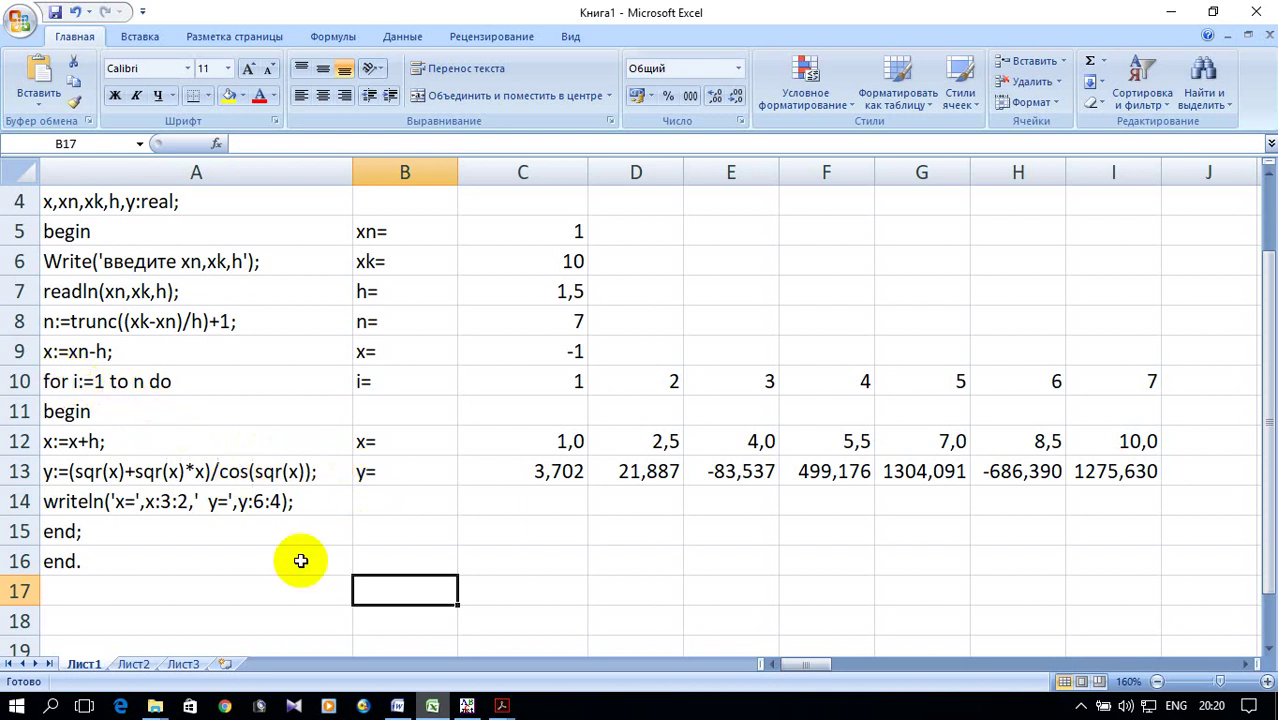
Select all of the Primer_10 WHILE-loop code and copy it.
left_click(467, 706)
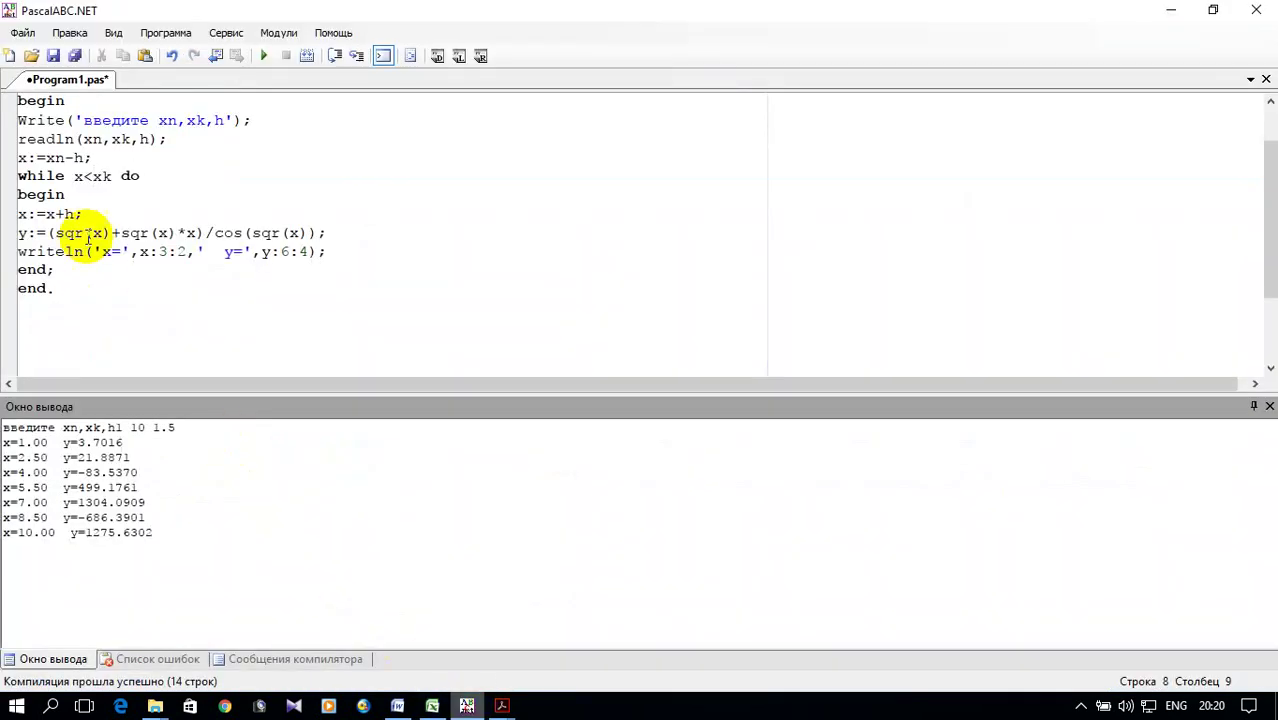
scroll(63, 338, "up", 1)
left_click_drag(65, 344, 9, 101)
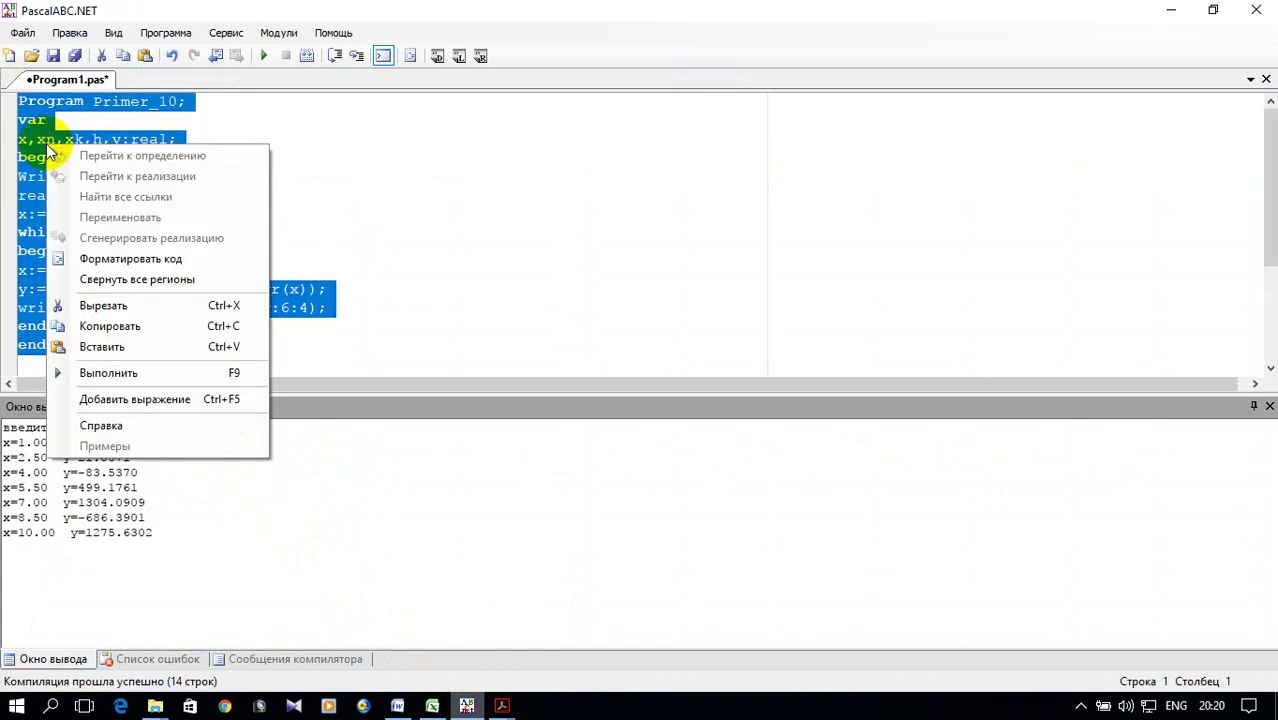
left_click(136, 326)
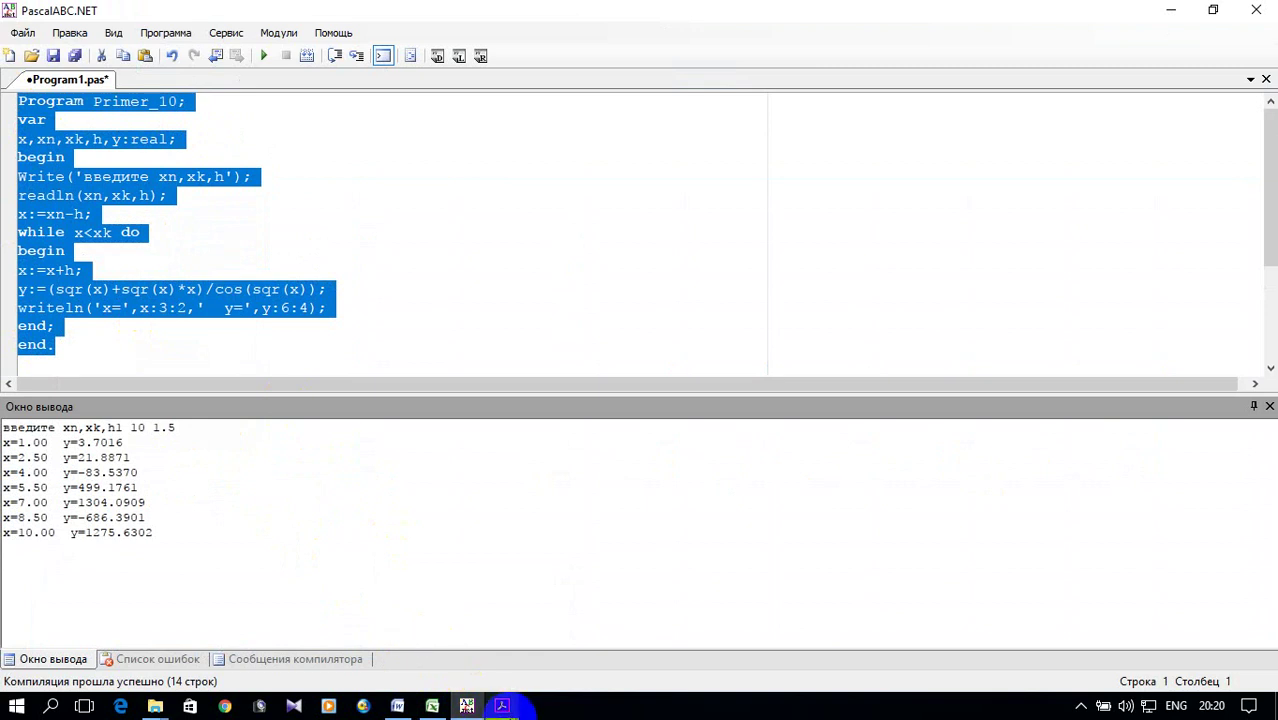
left_click(432, 706)
Paste the WHILE-loop program into column A starting at cell A2.
scroll(143, 459, "up", 1)
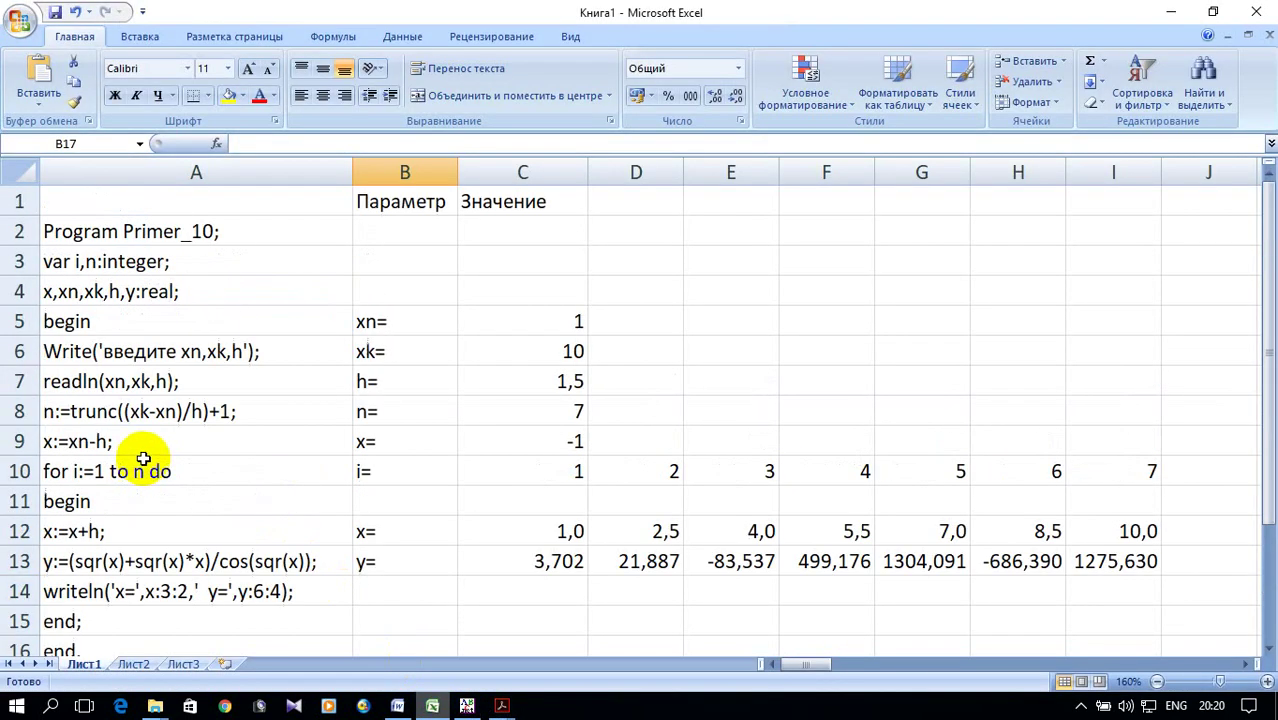
left_click(131, 233)
right_click(131, 233)
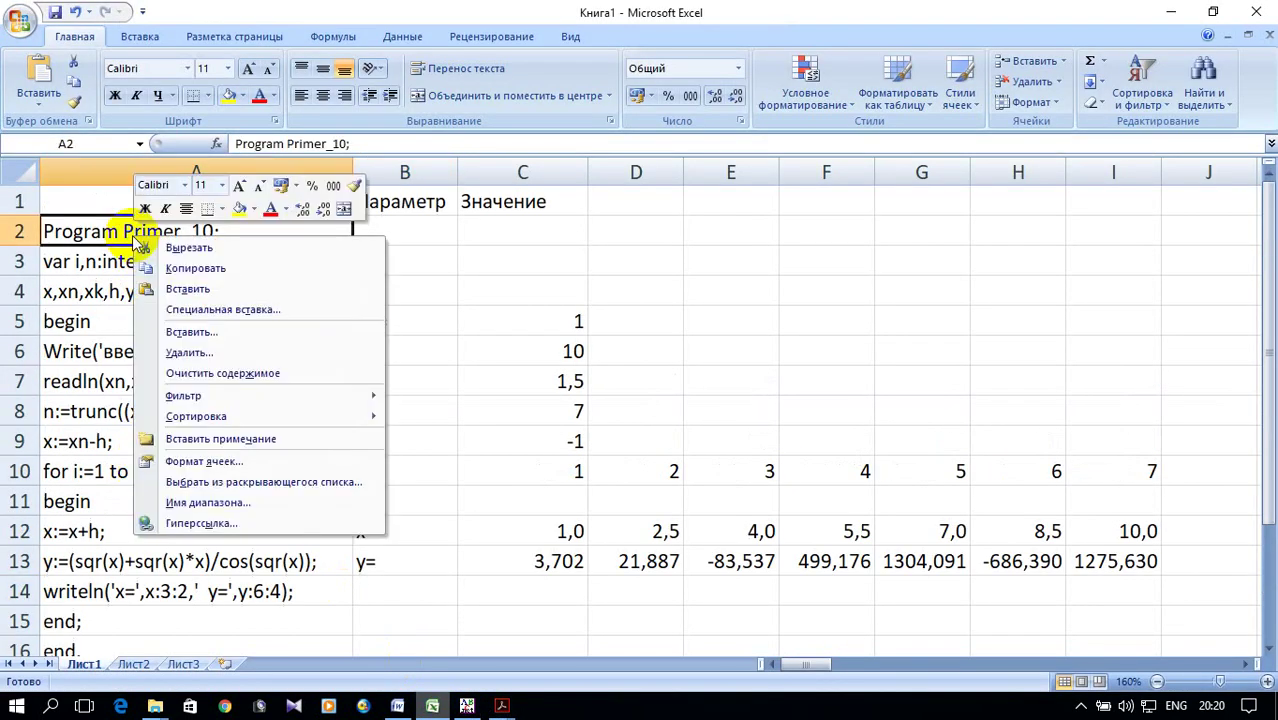
left_click(195, 290)
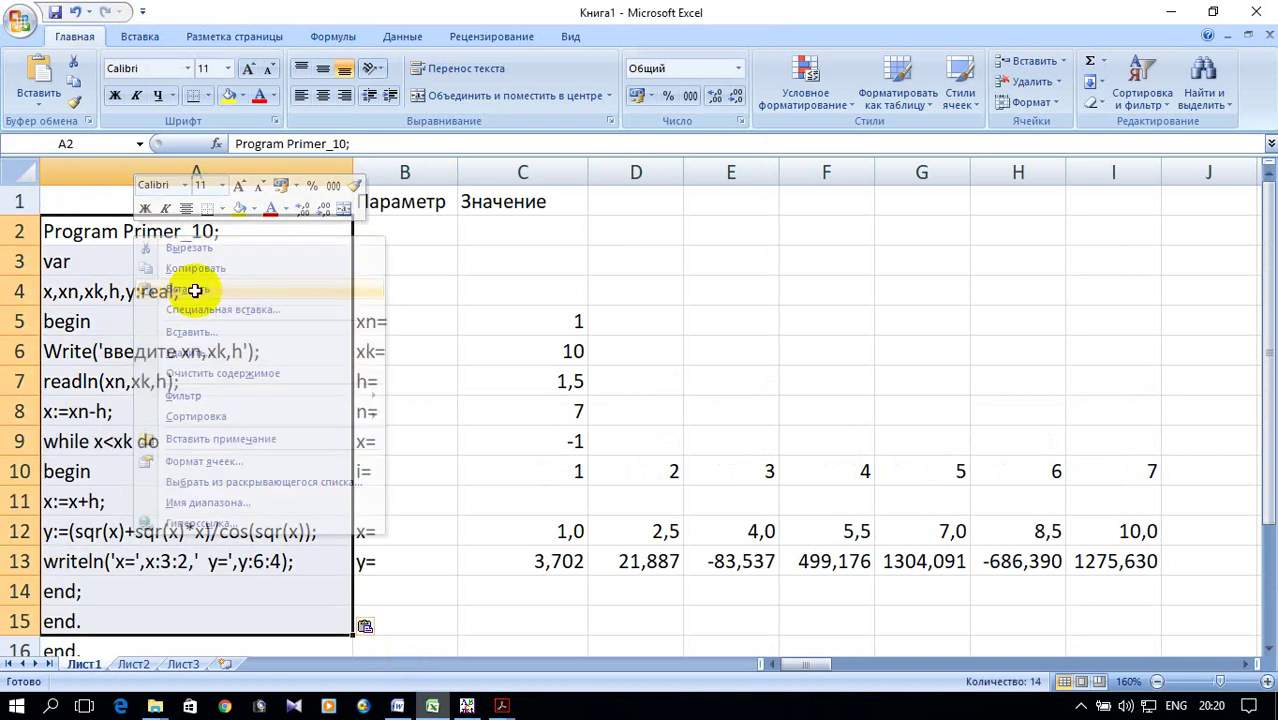
Clear the duplicate end. in cell A16 and select the n= row B8:C8.
scroll(499, 374, "down", 1)
scroll(164, 428, "down", 2)
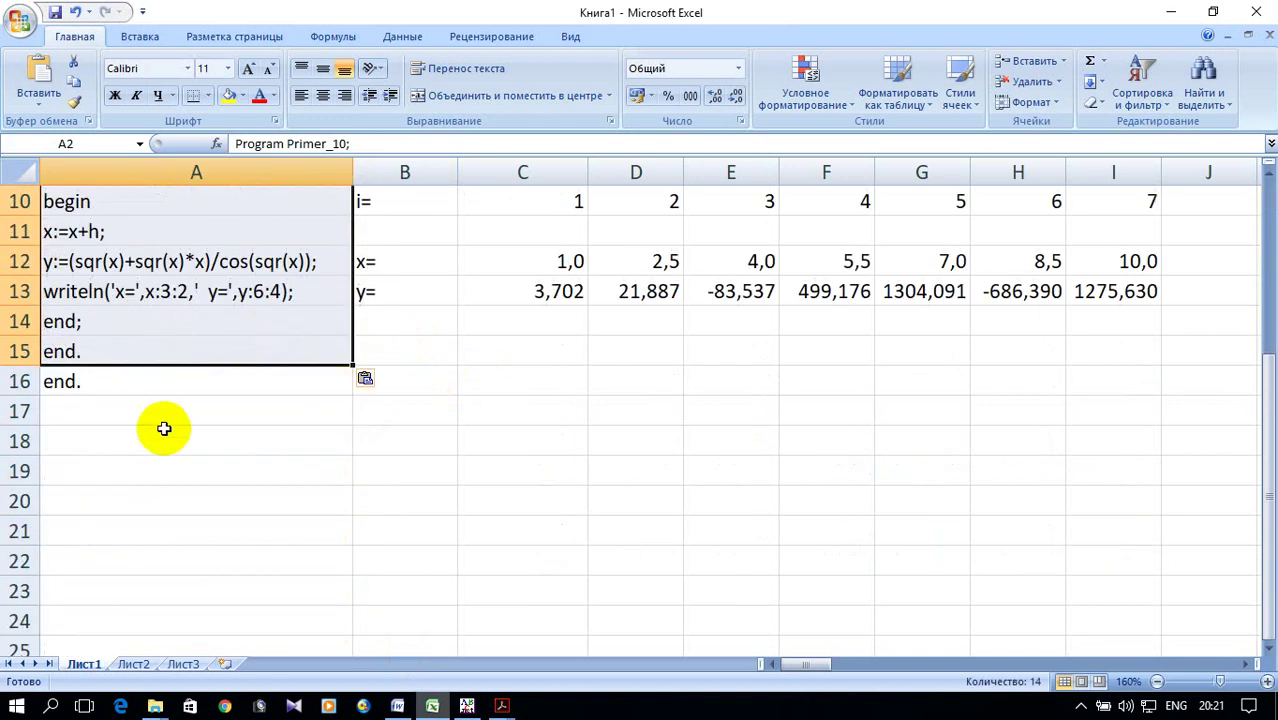
left_click(115, 383)
key("Delete")
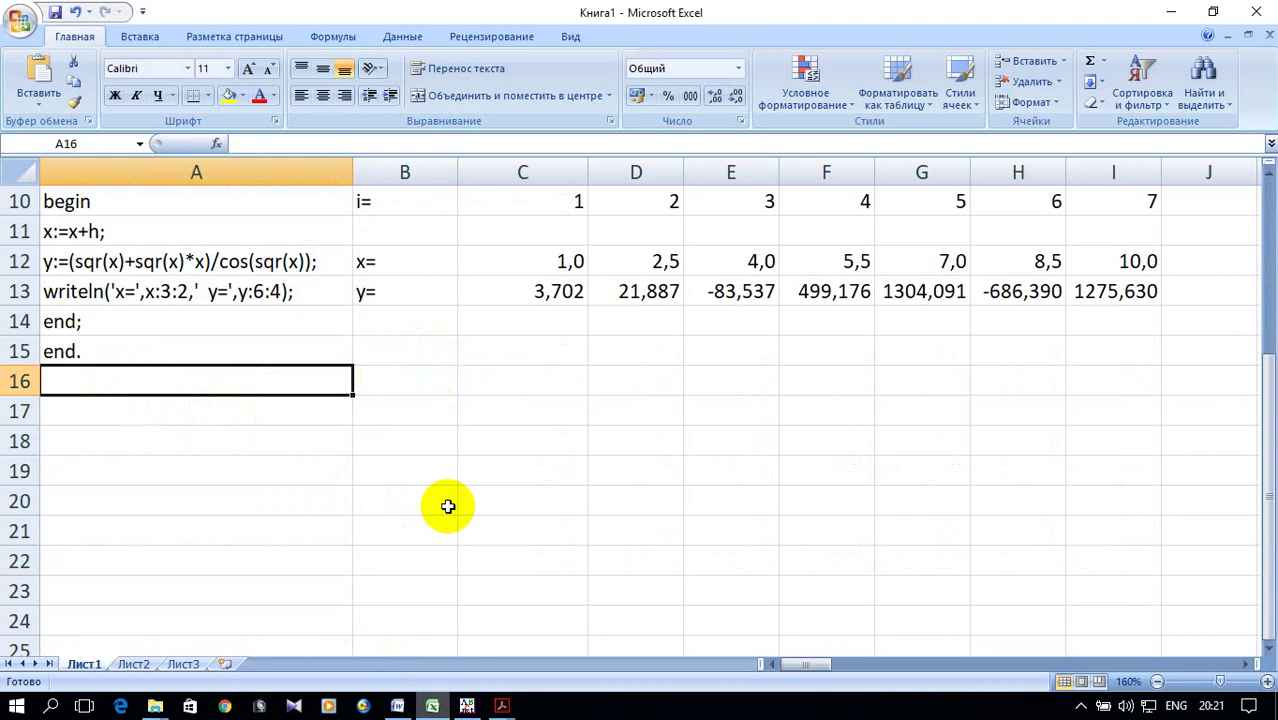
scroll(450, 498, "up", 3)
scroll(456, 420, "down", 1)
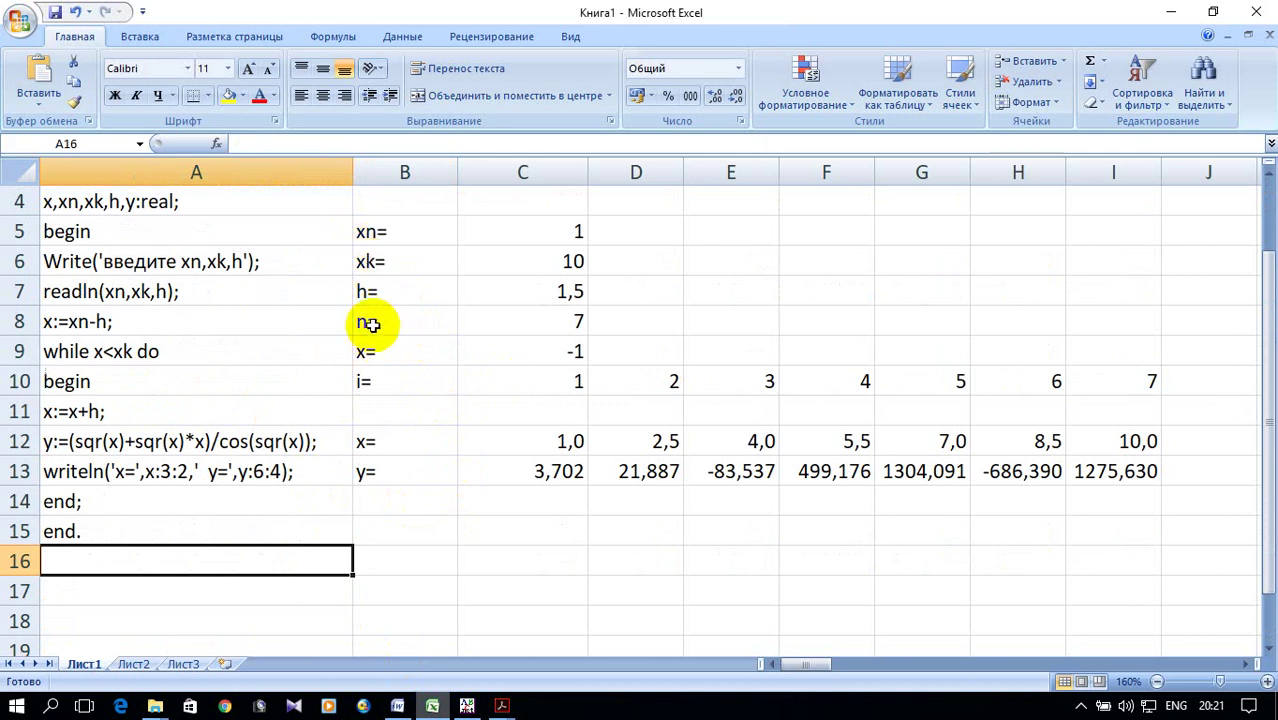
left_click_drag(369, 319, 495, 320)
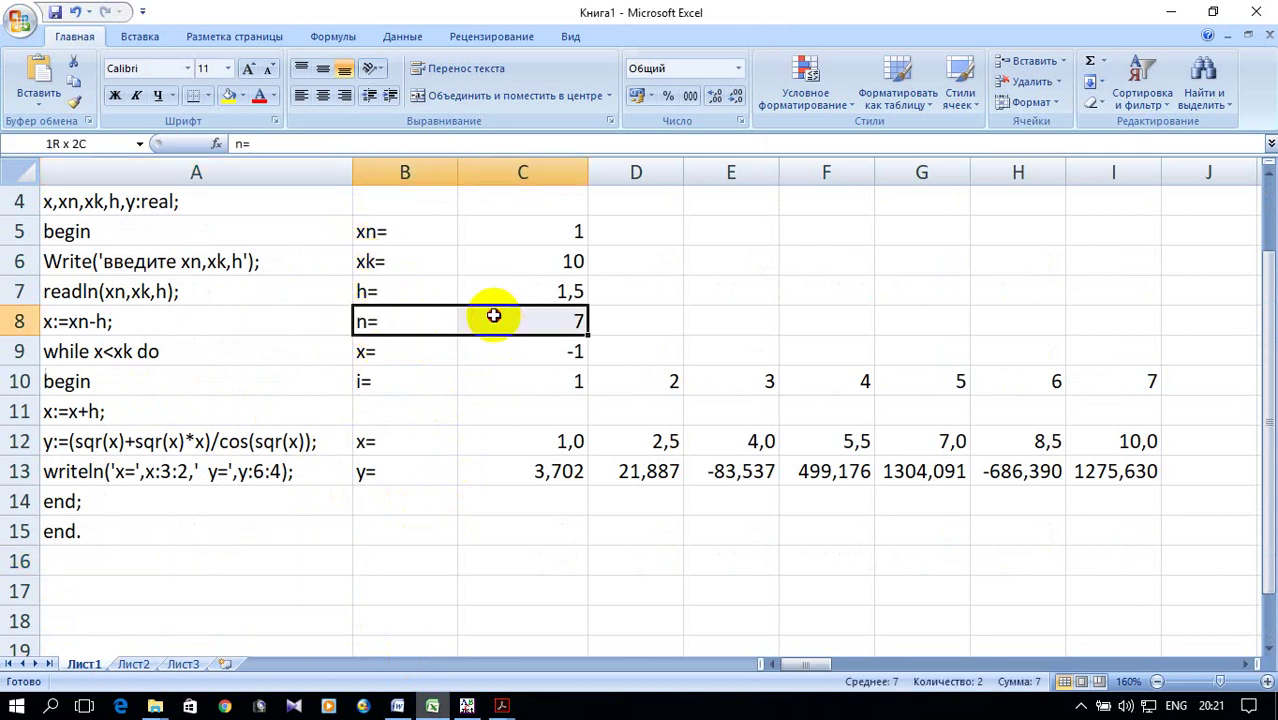
Clear the n= row and the i= counter row (1–7), then start labelling B10 Проверка.
key("Delete")
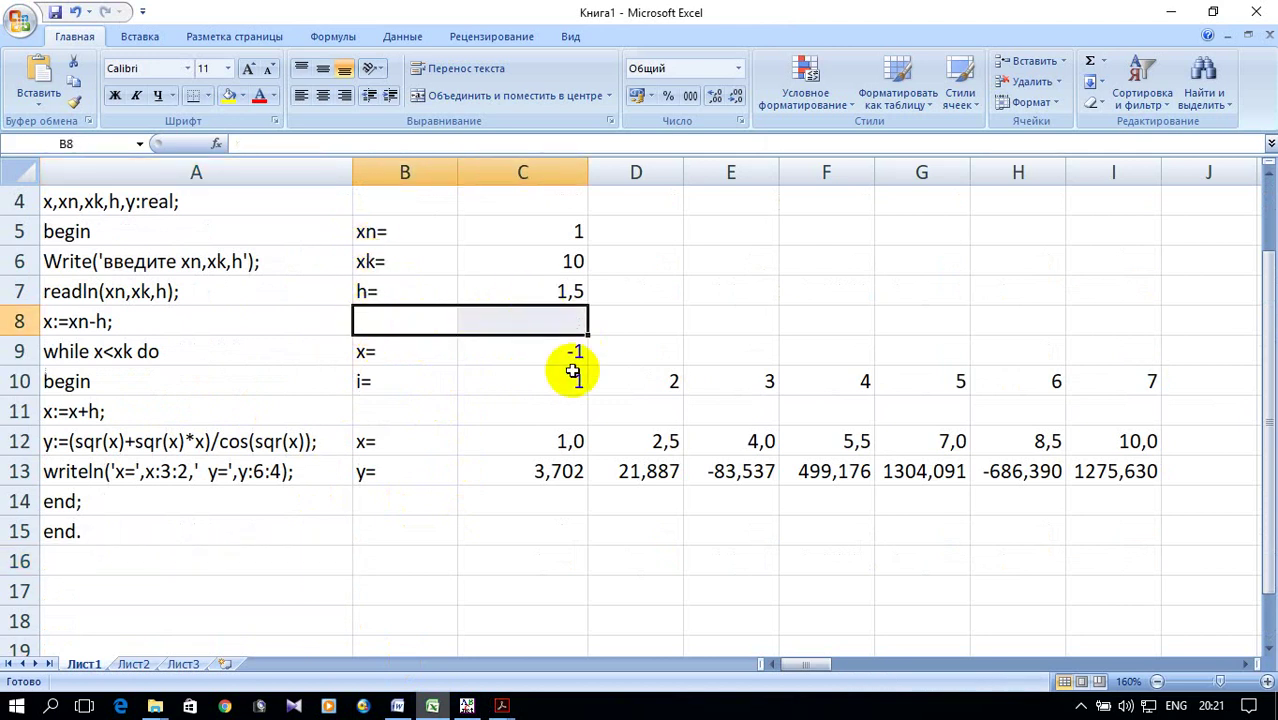
left_click(510, 404)
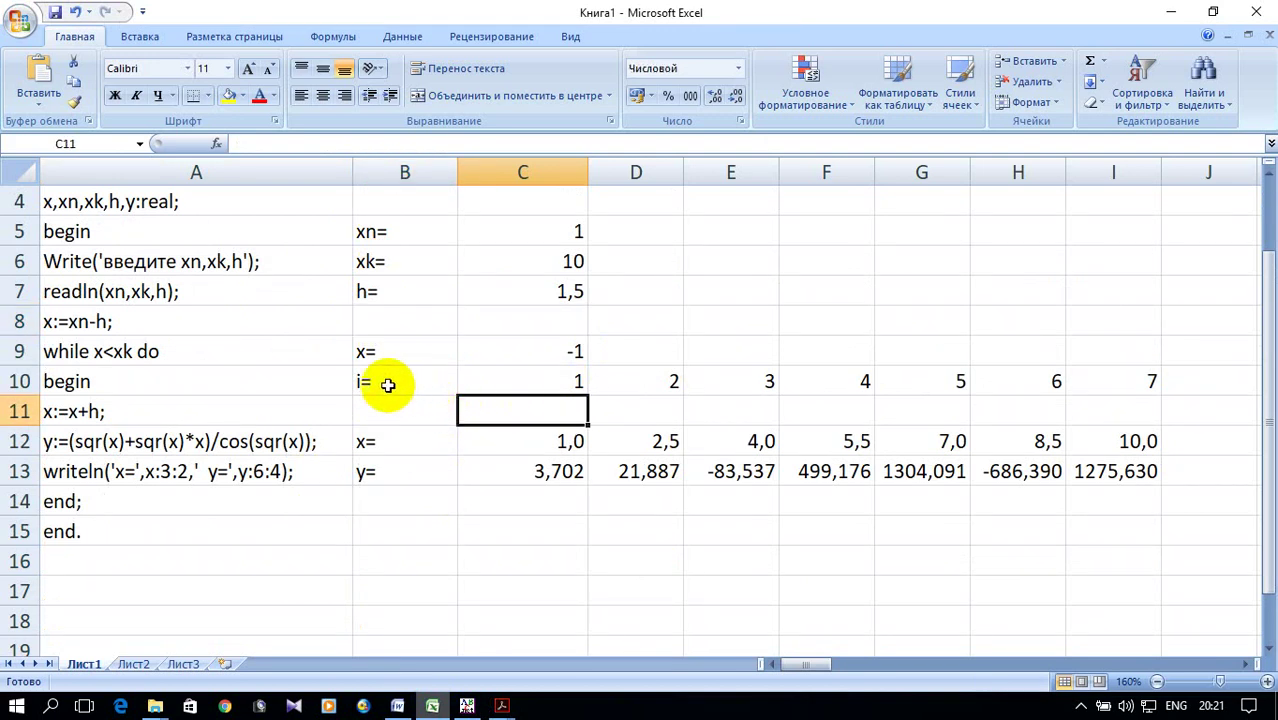
left_click(372, 384)
left_click_drag(381, 384, 493, 385)
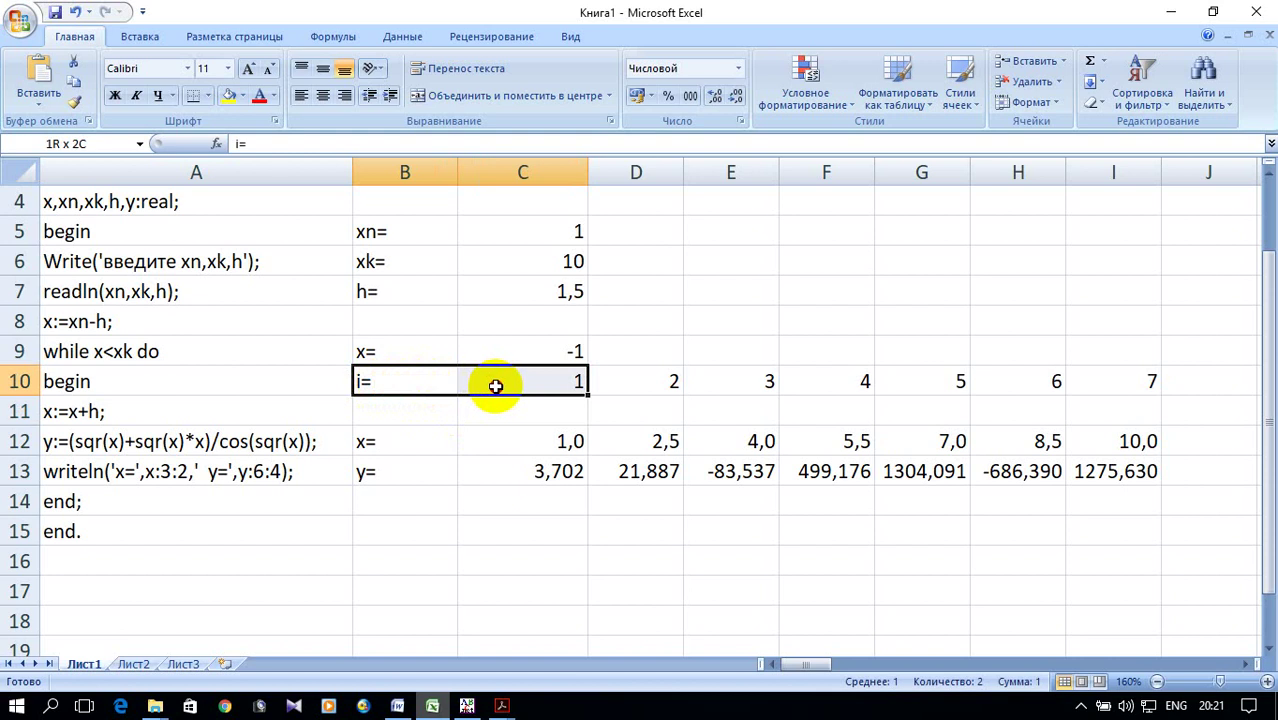
left_click_drag(504, 386, 1148, 411)
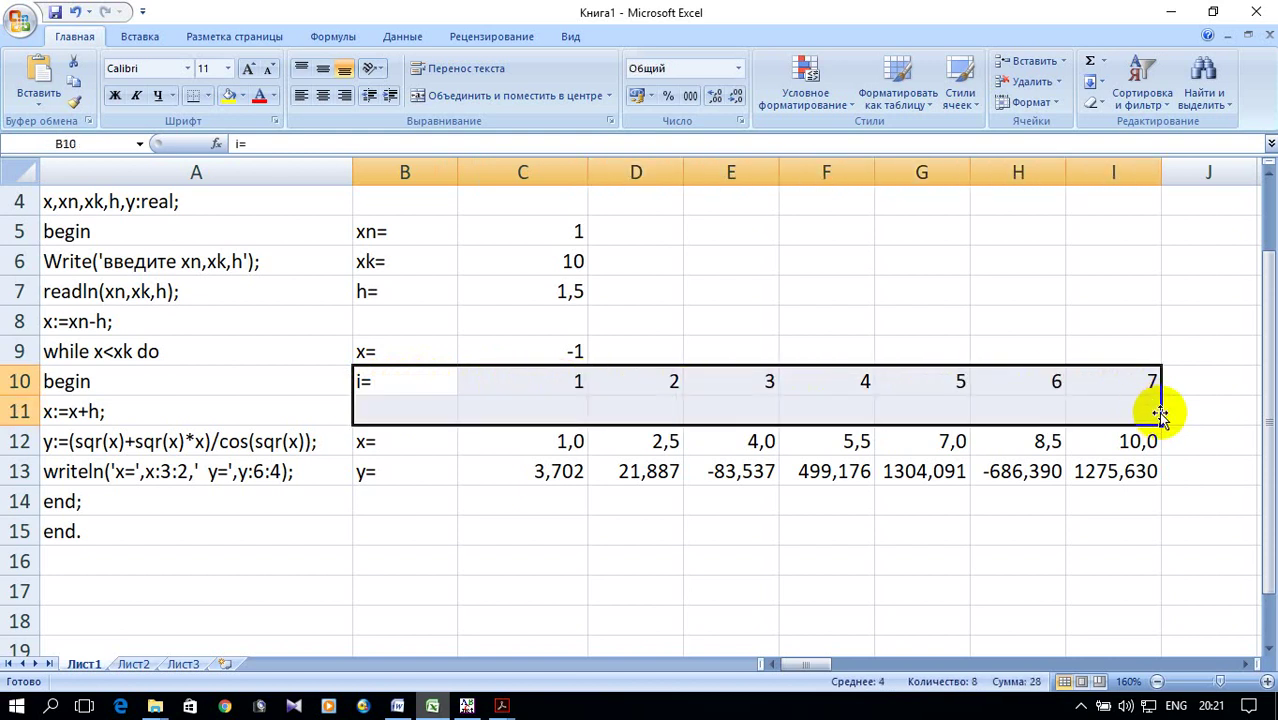
key("Delete")
left_click(398, 384)
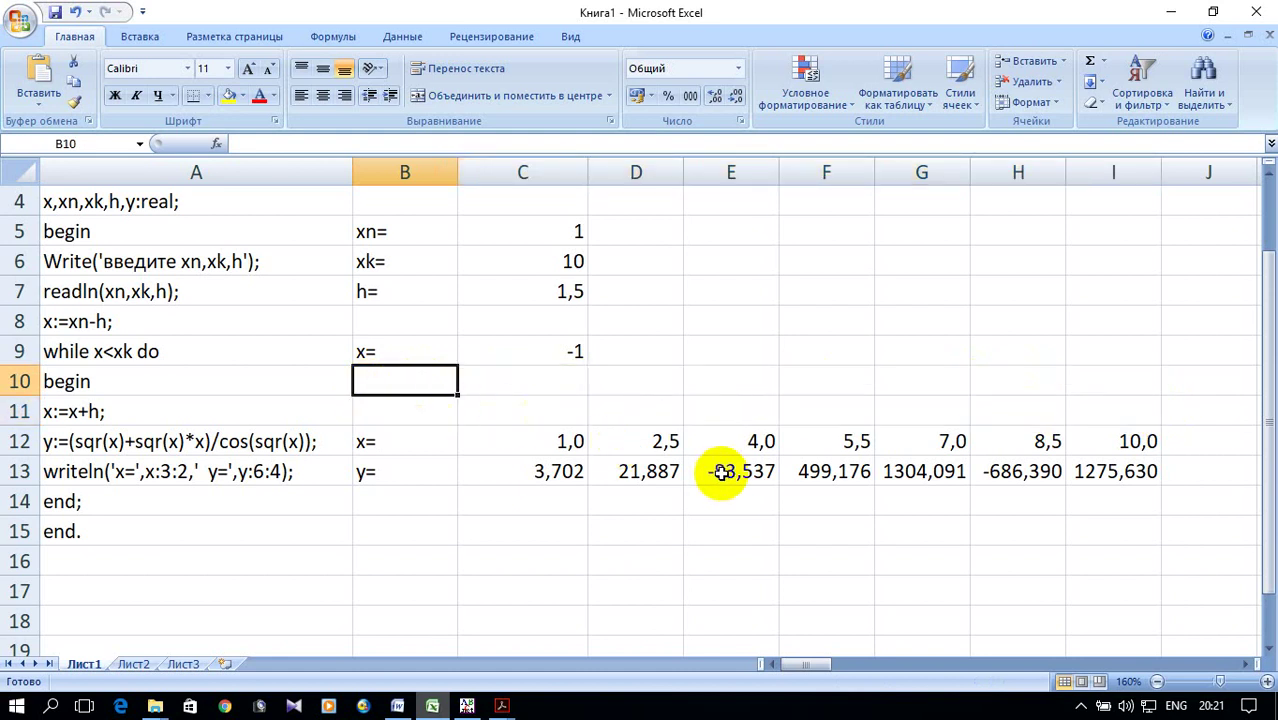
type("G")
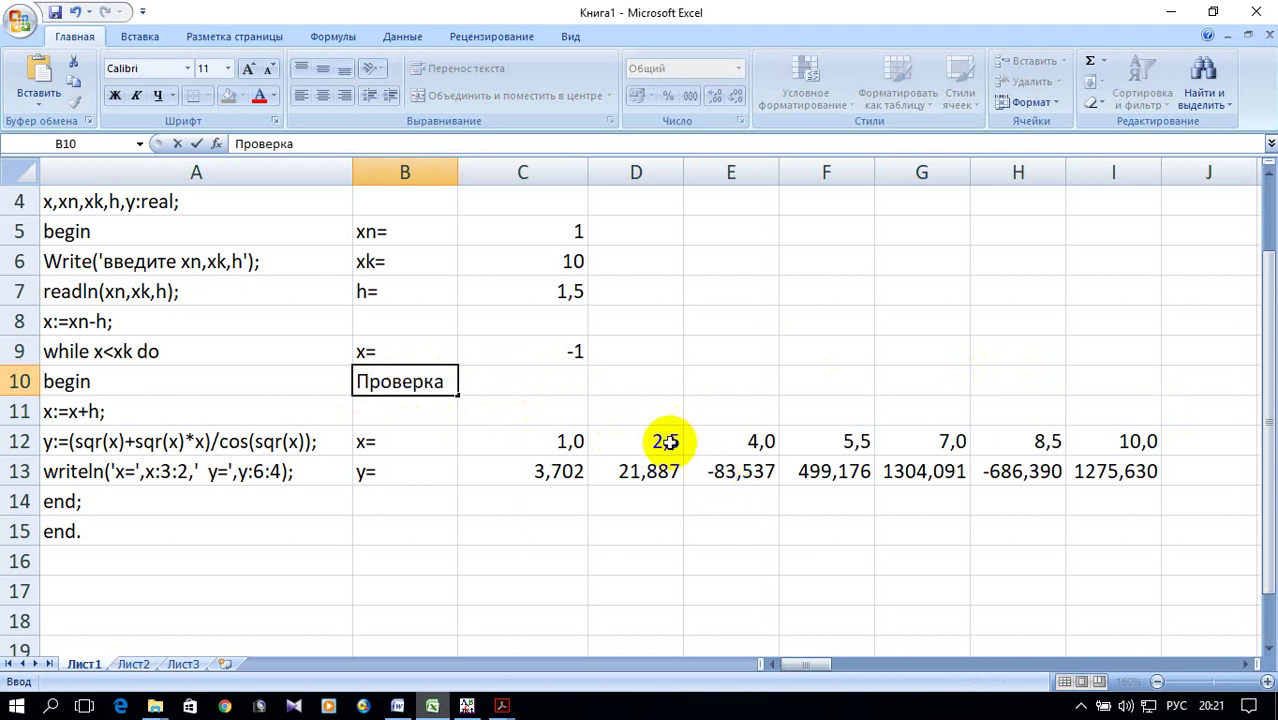
Confirm the Проверка label and open Insert Function for C10 with the Логические category.
left_click(560, 380)
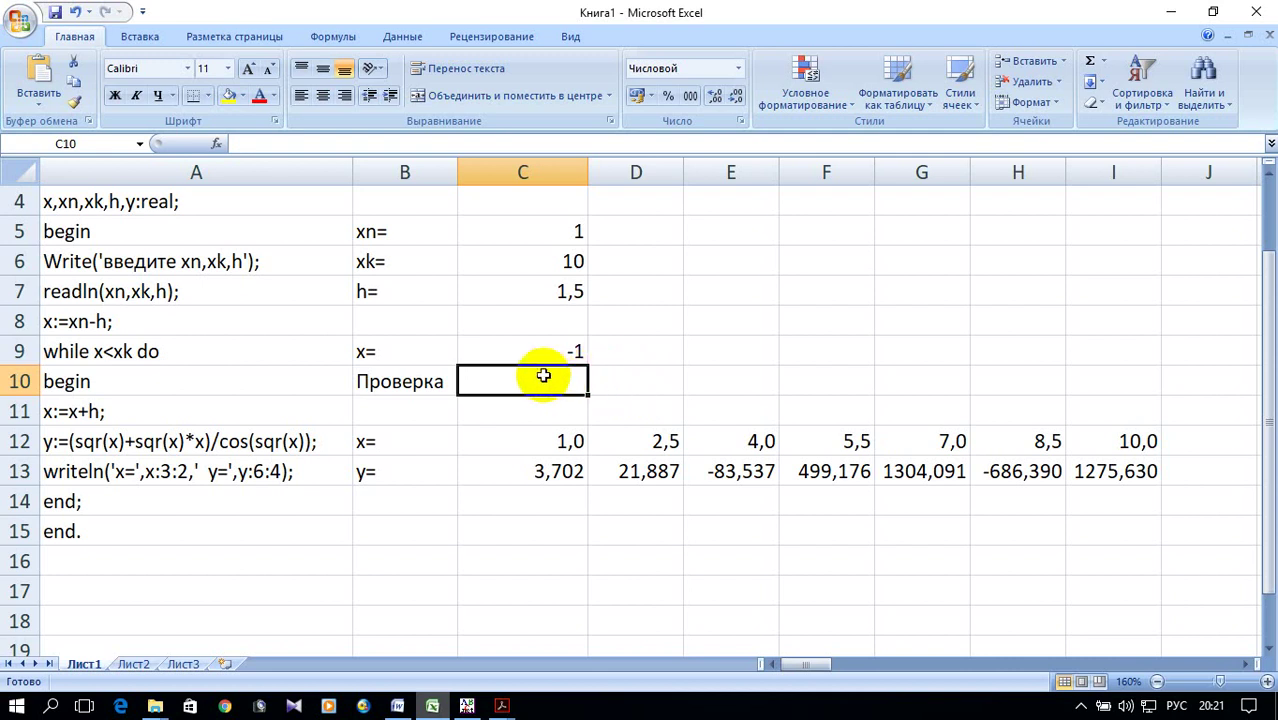
left_click(217, 145)
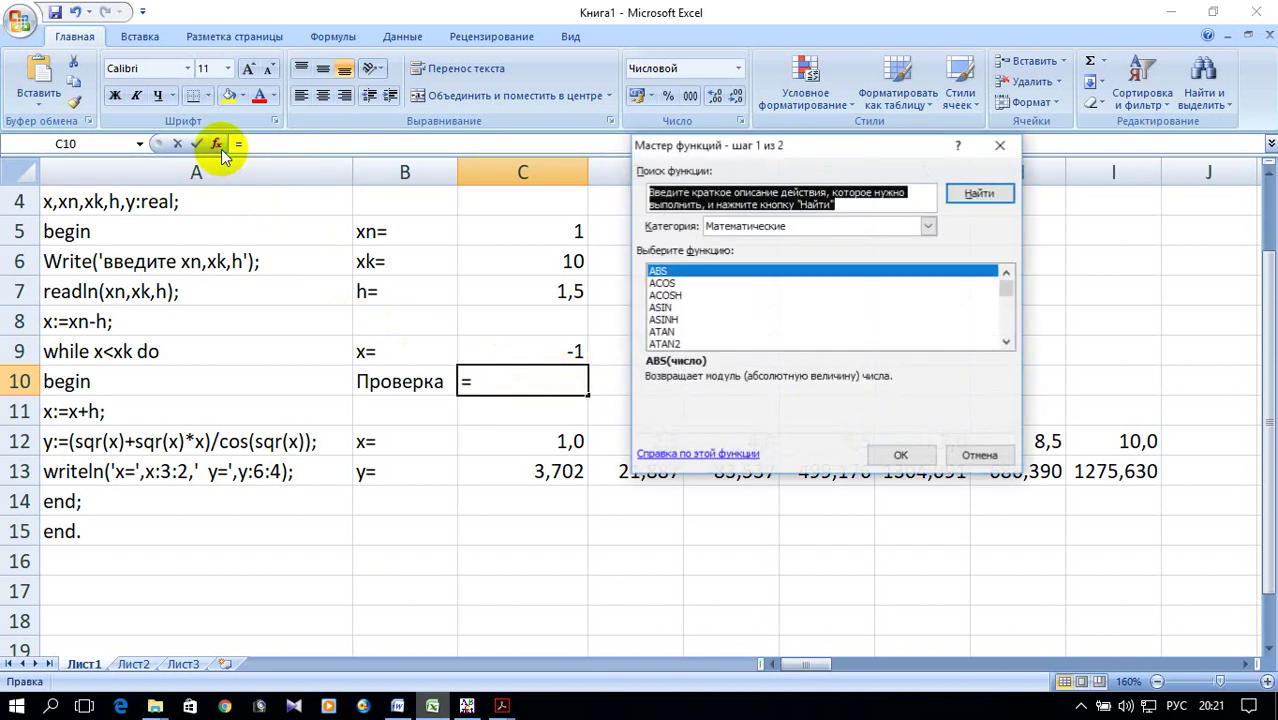
left_click(929, 229)
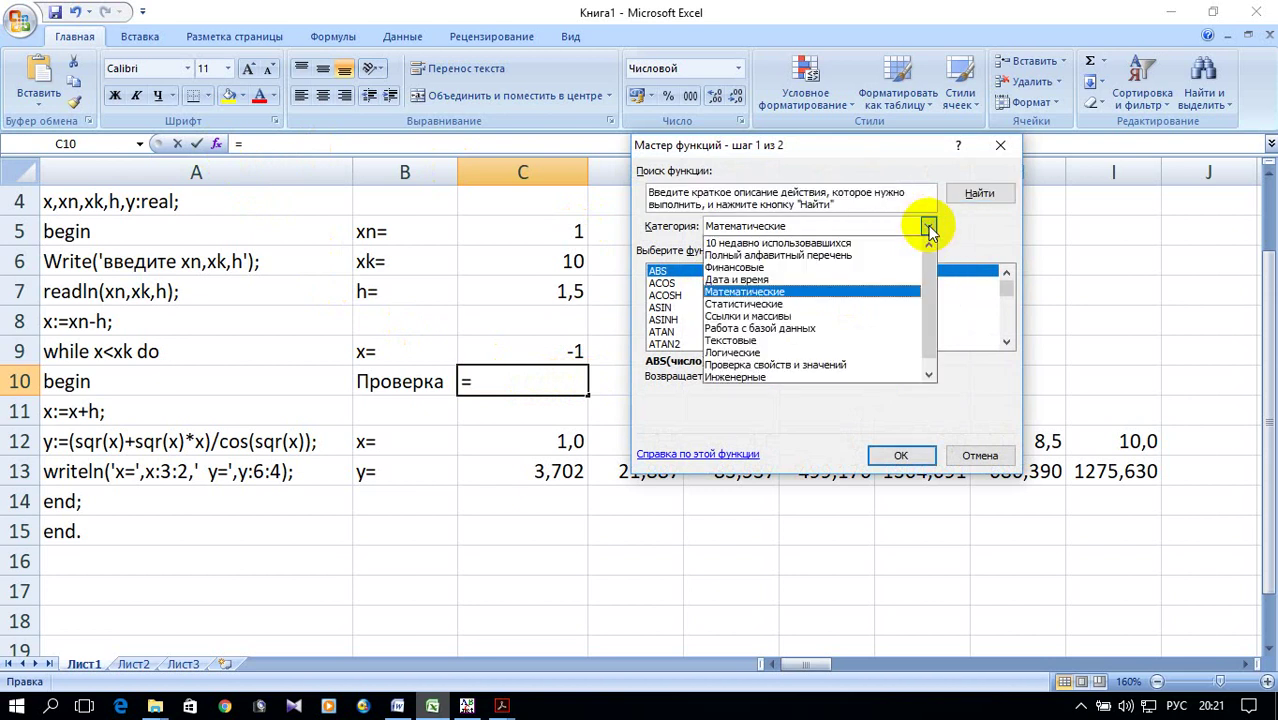
left_click(808, 357)
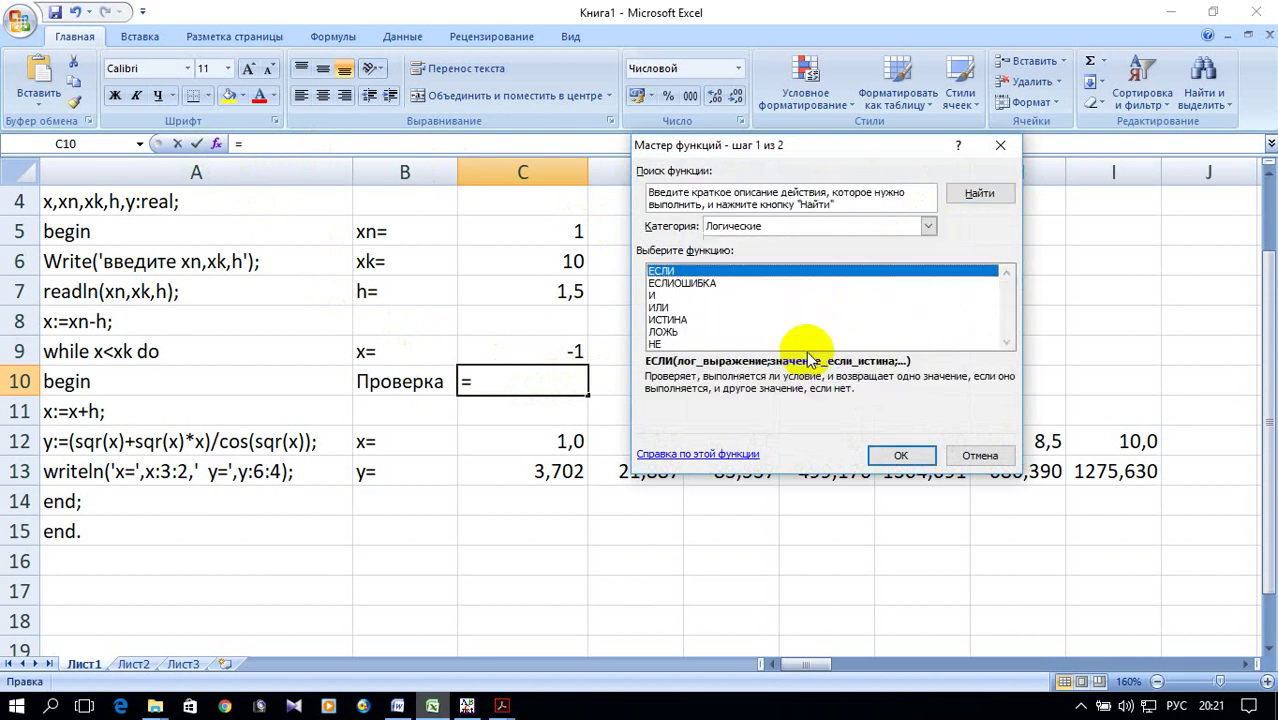
Choose ЕСЛИ and set its condition to C9<$C6.
left_click(900, 458)
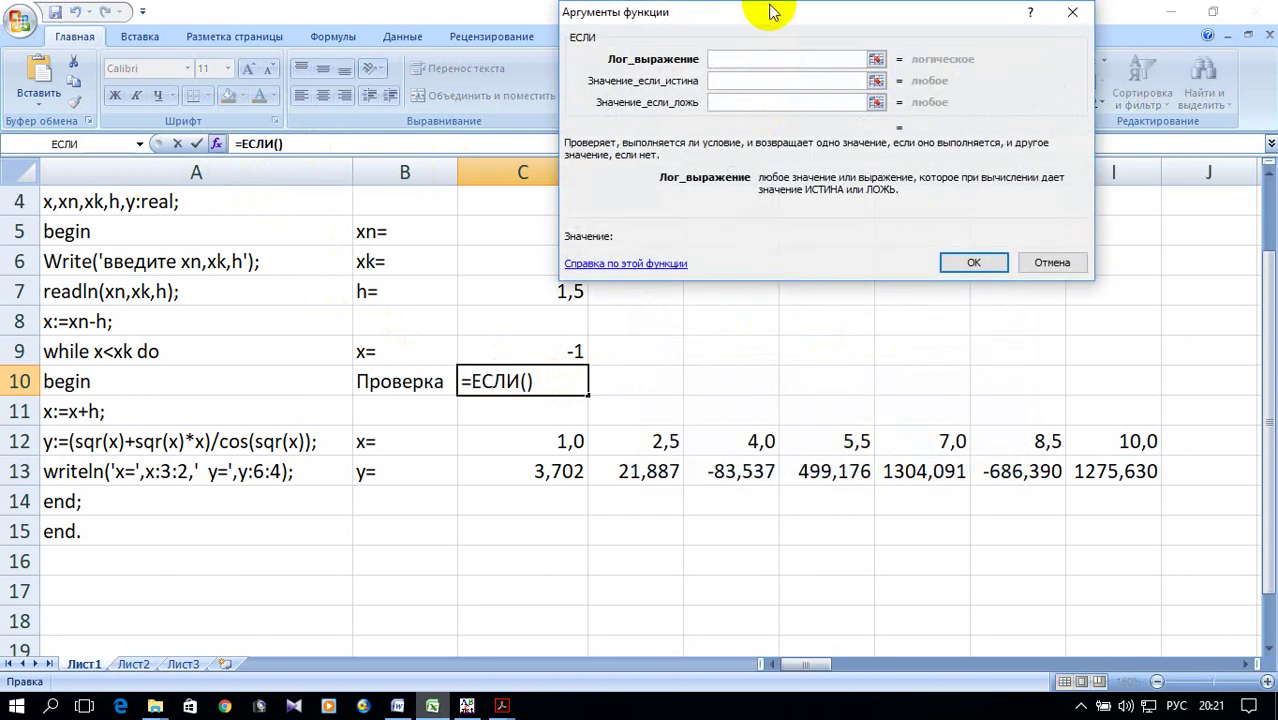
mouse_move(764, 14)
left_mouse_down()
mouse_move(832, 97)
mouse_move(928, 160)
left_mouse_up()
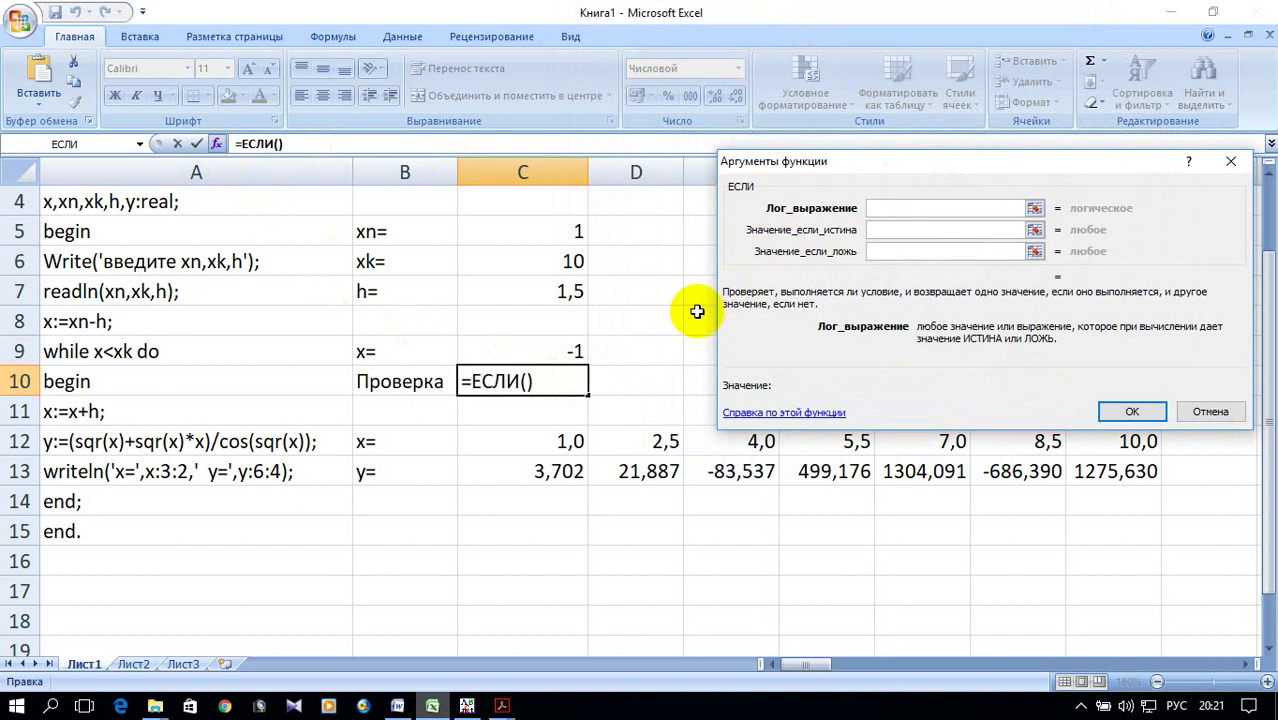
left_click(560, 352)
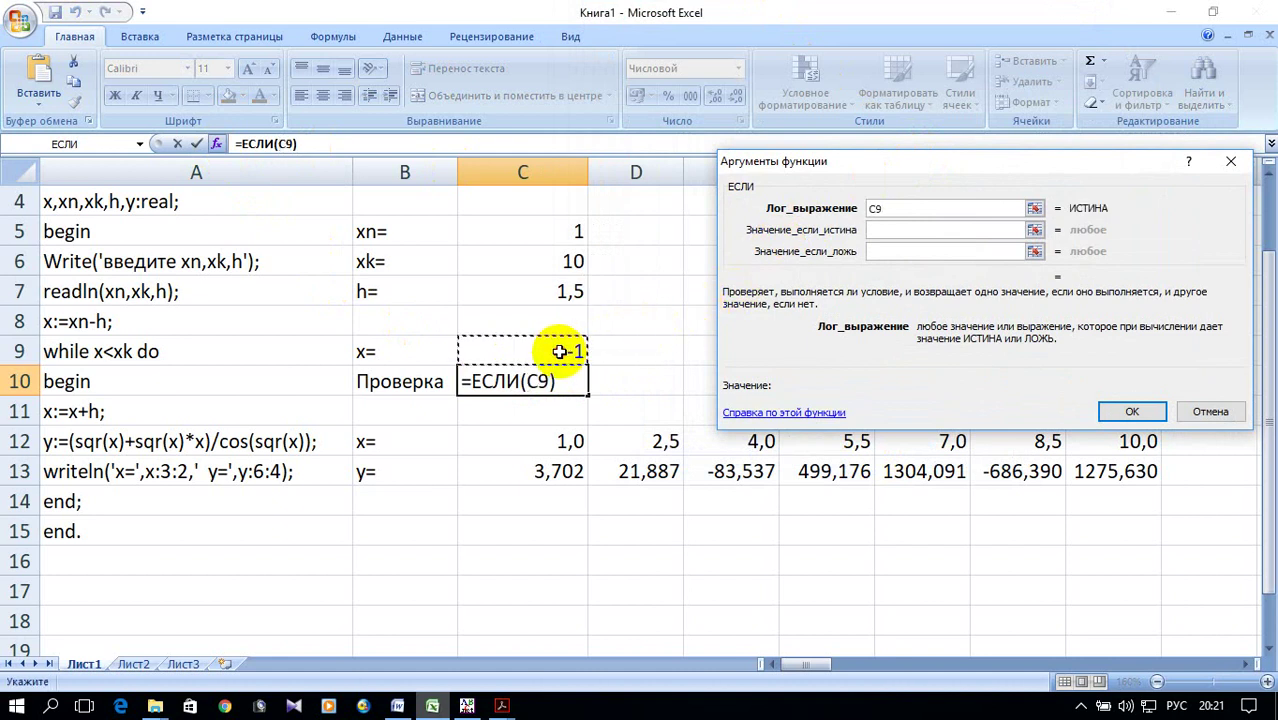
type("Б")
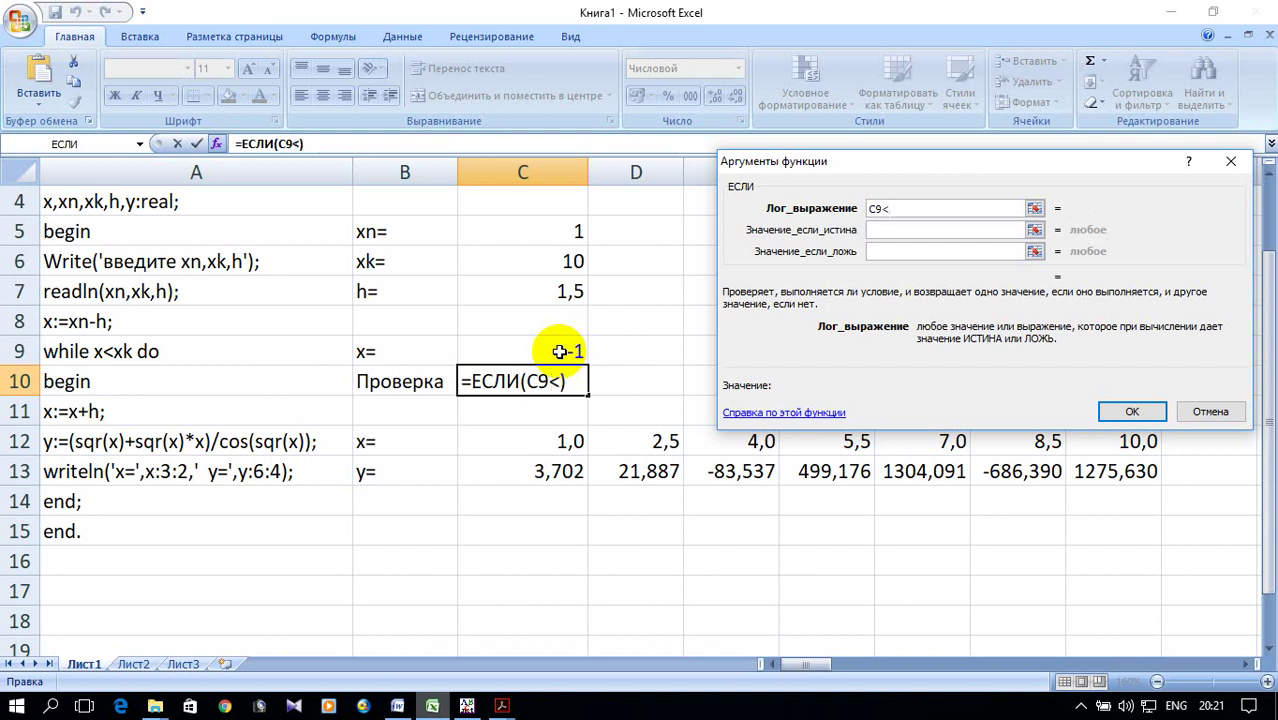
left_click(527, 275)
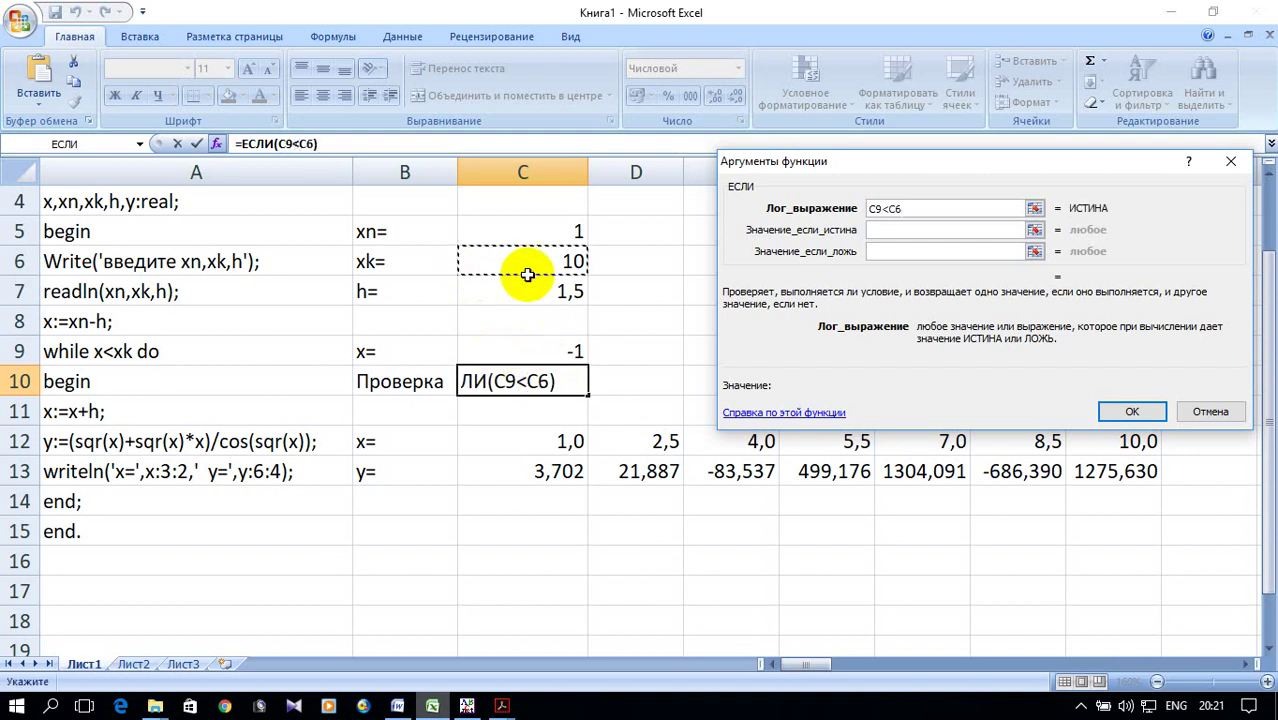
left_click(890, 212)
type("$")
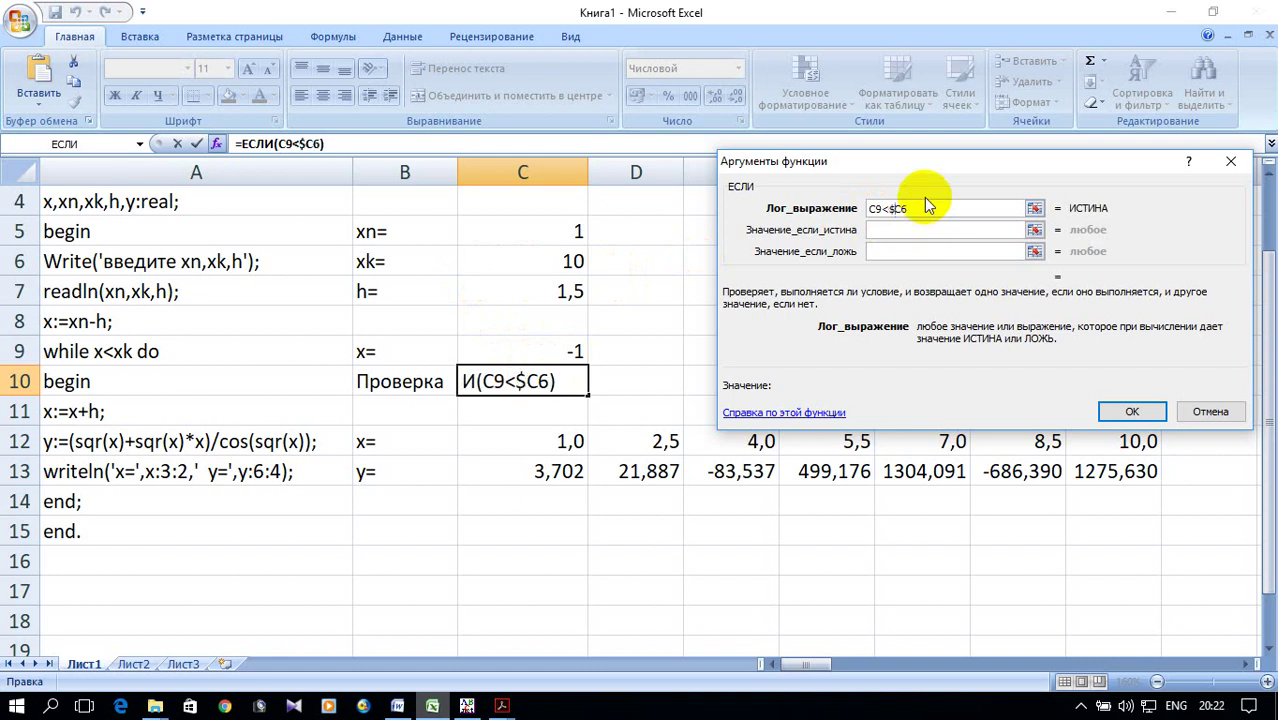
left_click(875, 231)
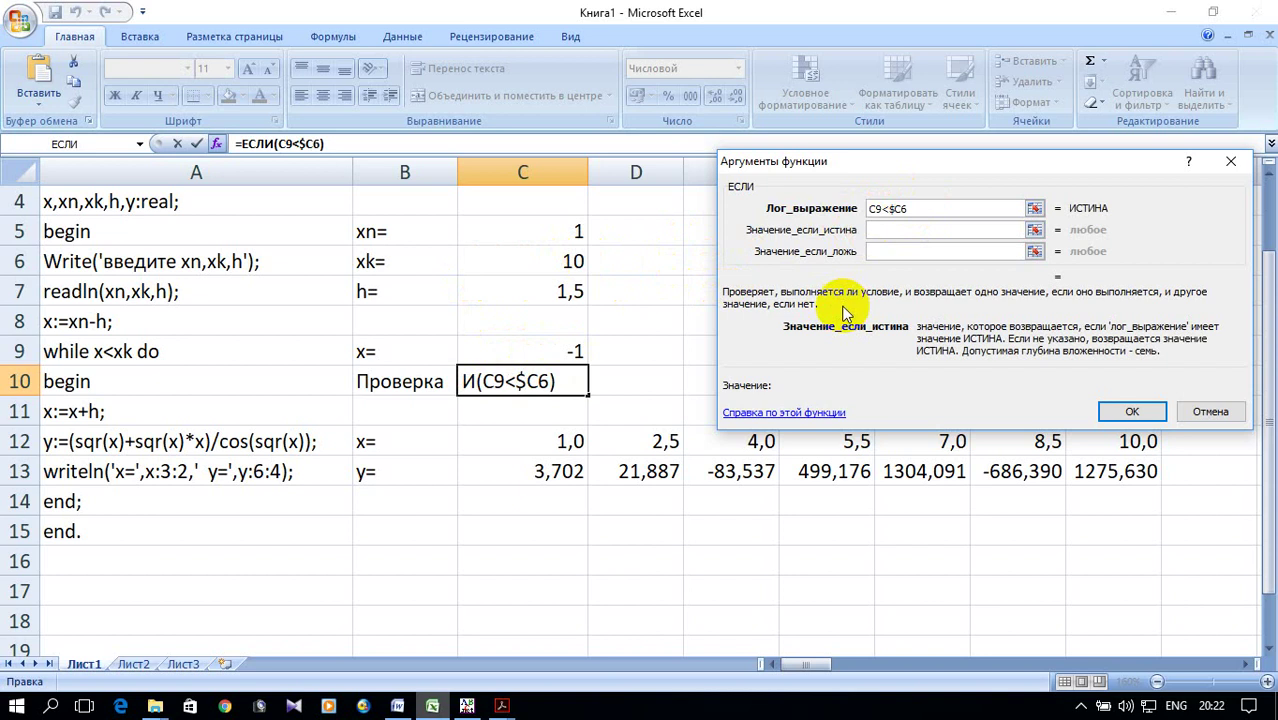
Enter "делать" as the true value and "стоп" as the false value, then confirm.
type("lt")
key("BackSpace")
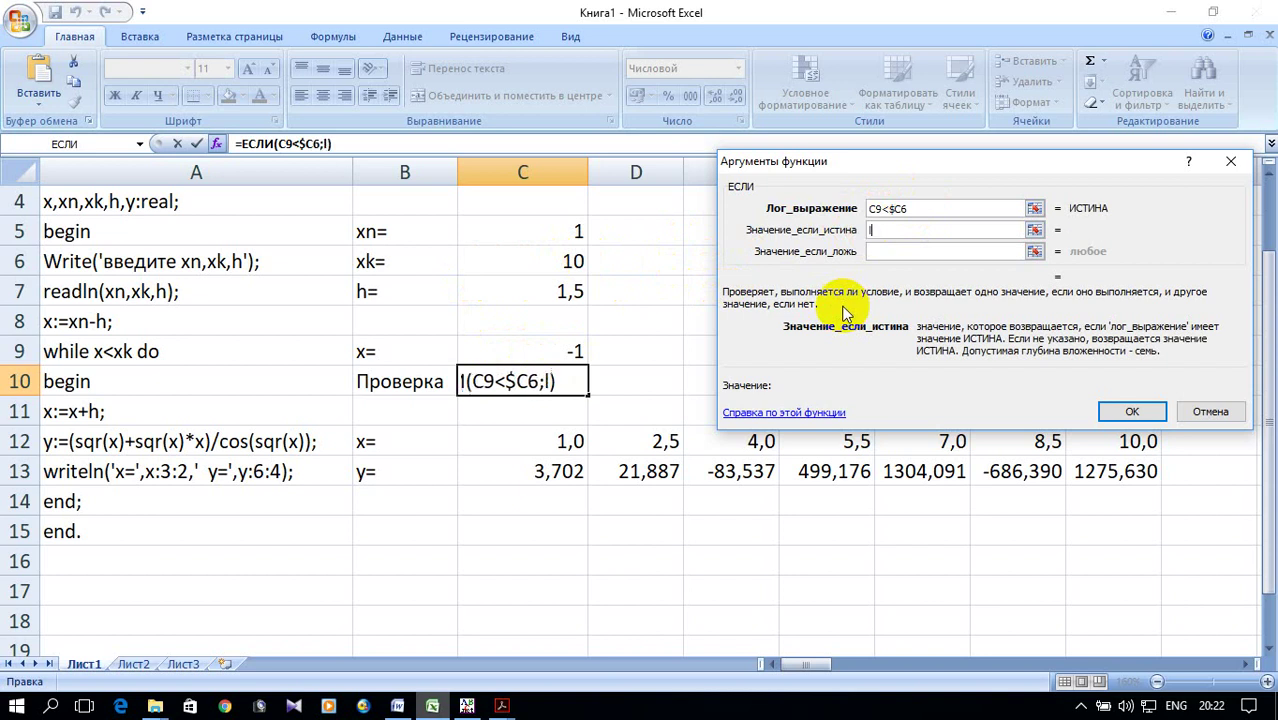
key("BackSpace")
key("alt+shift")
type("дел")
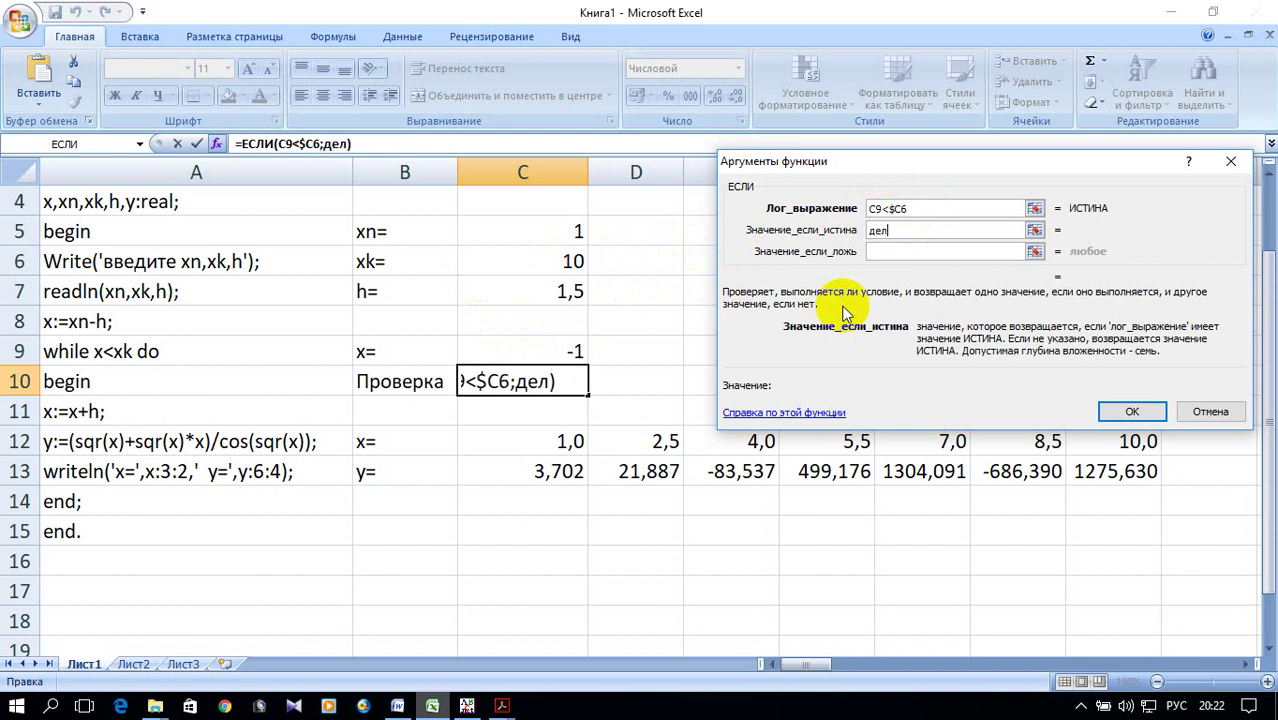
type("ать")
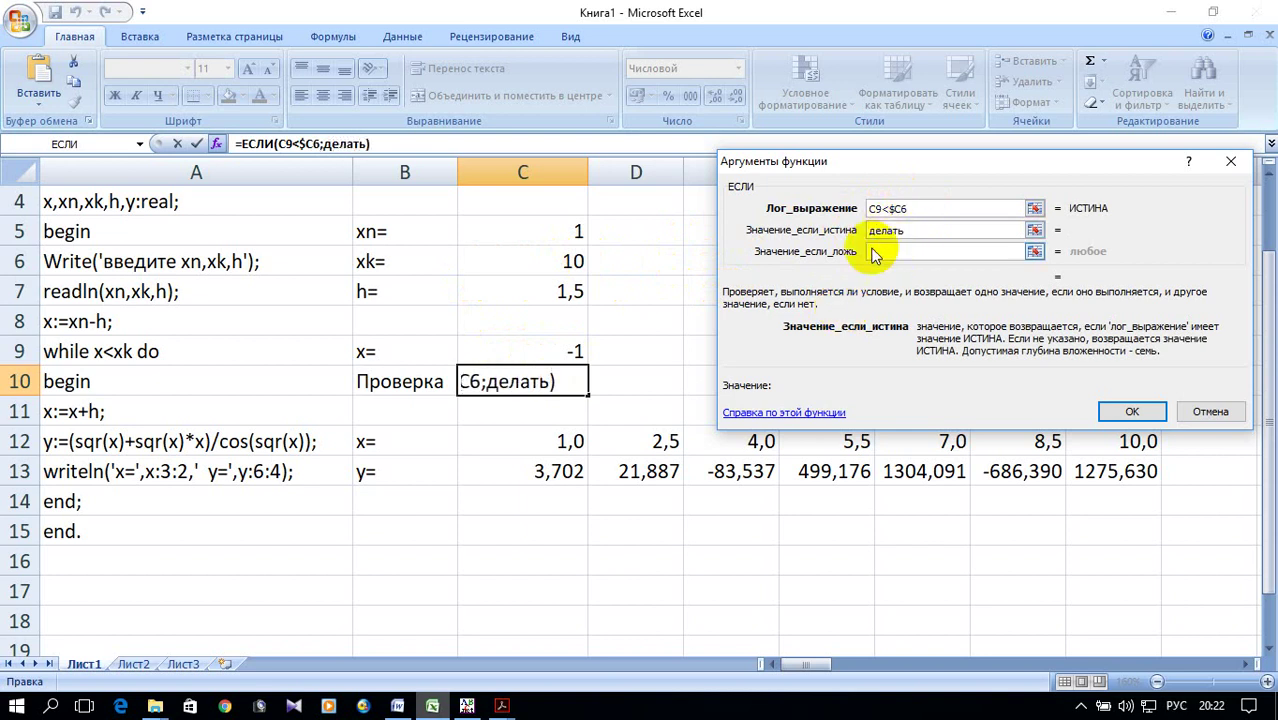
left_click(879, 251)
type("с")
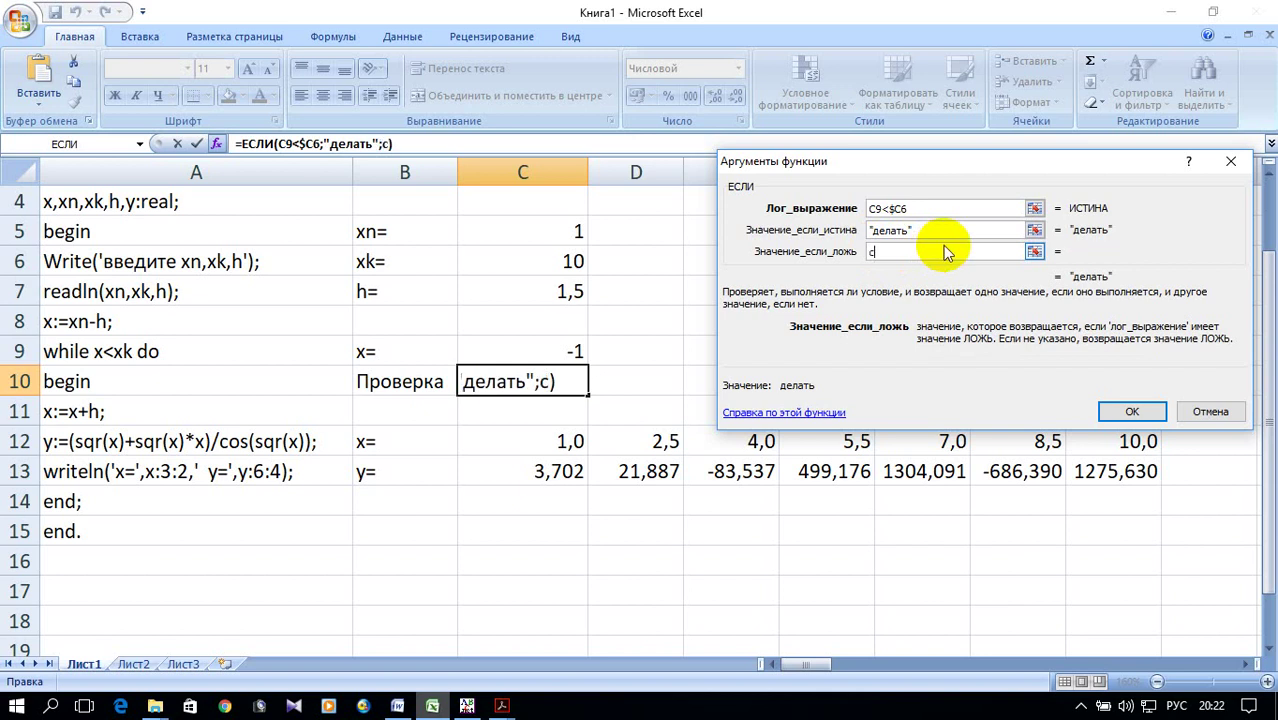
type("то")
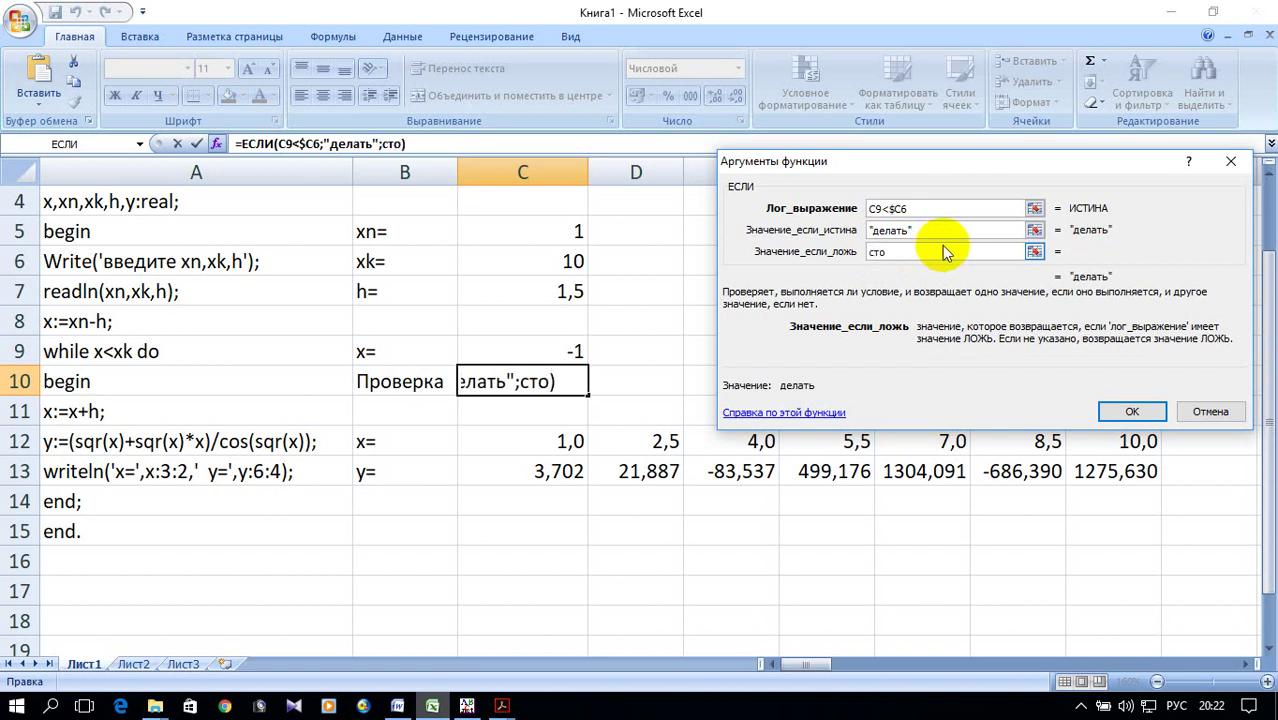
type("п")
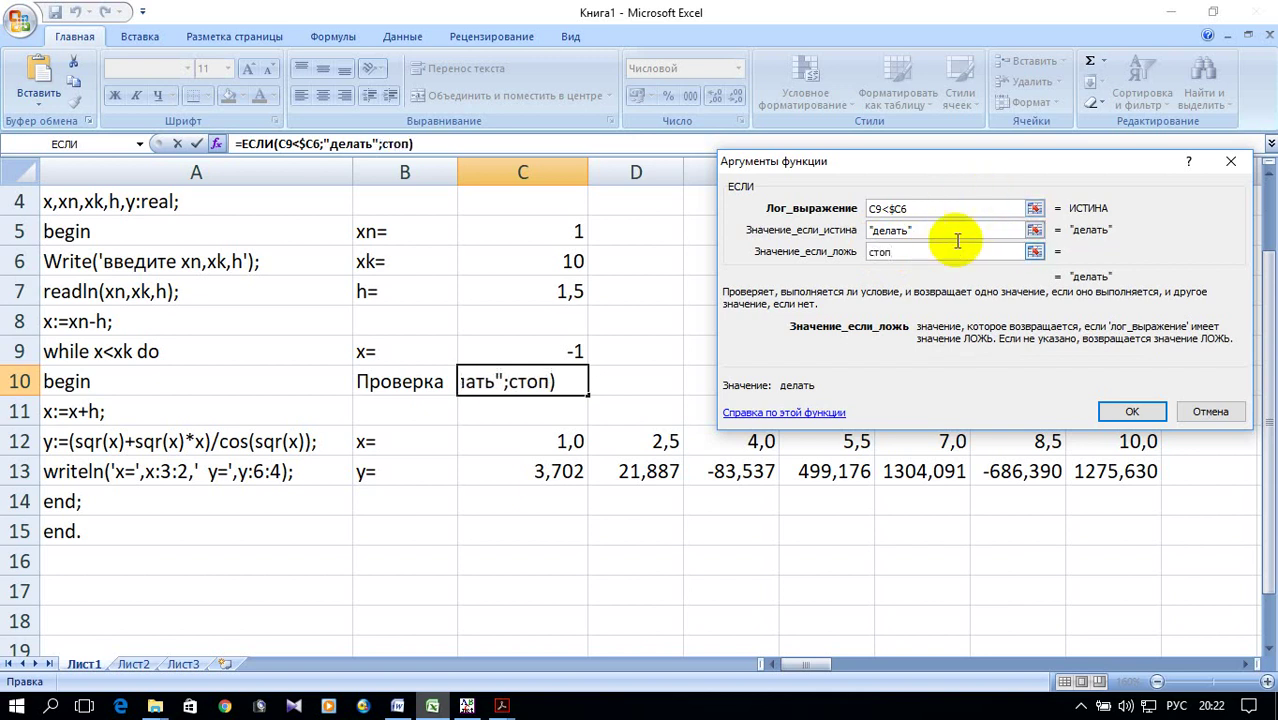
left_click(960, 230)
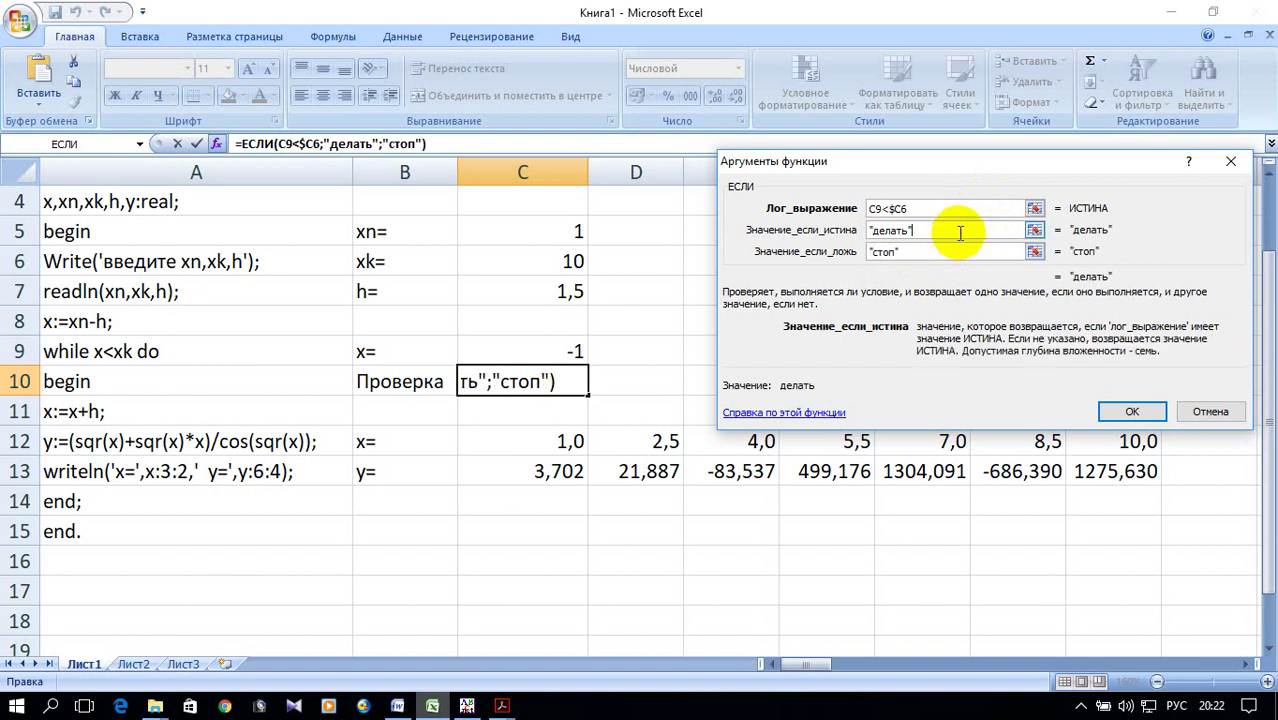
left_click(1135, 415)
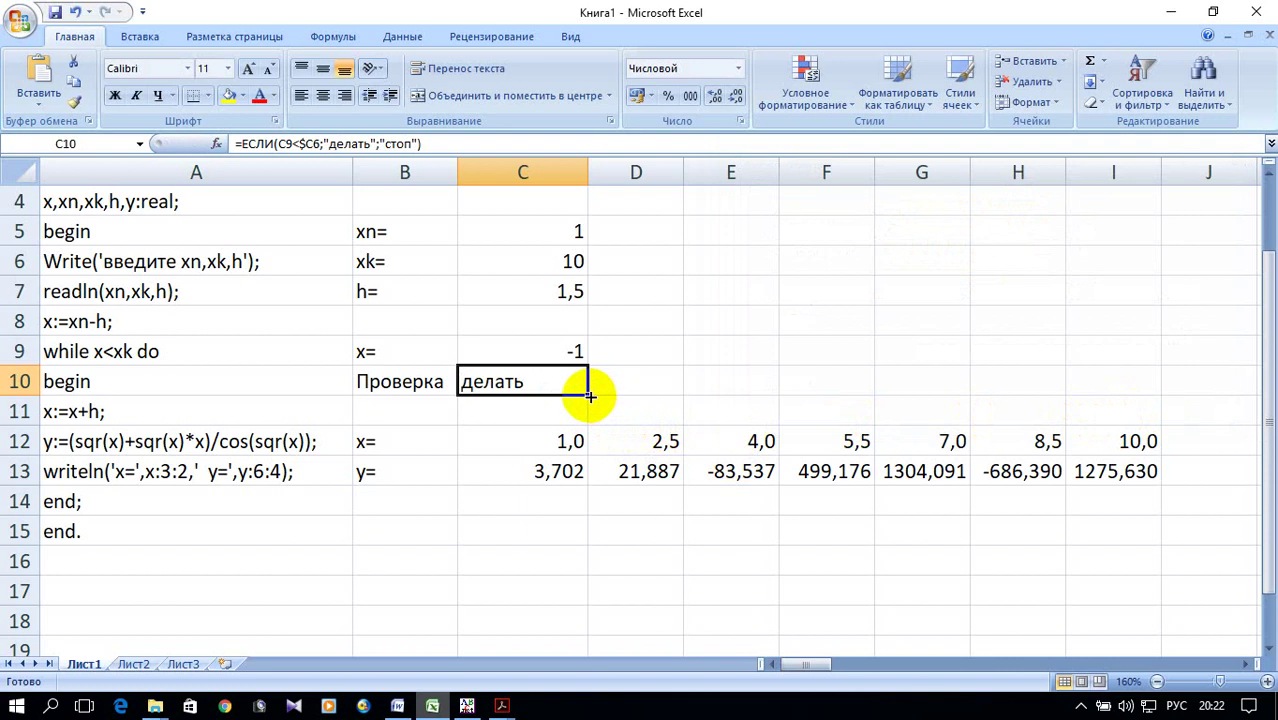
Copy the check formula into D10, point it at C12, and fill it across to J10 (стоп).
left_click_drag(590, 396, 650, 386)
left_click(645, 380)
double_click(645, 382)
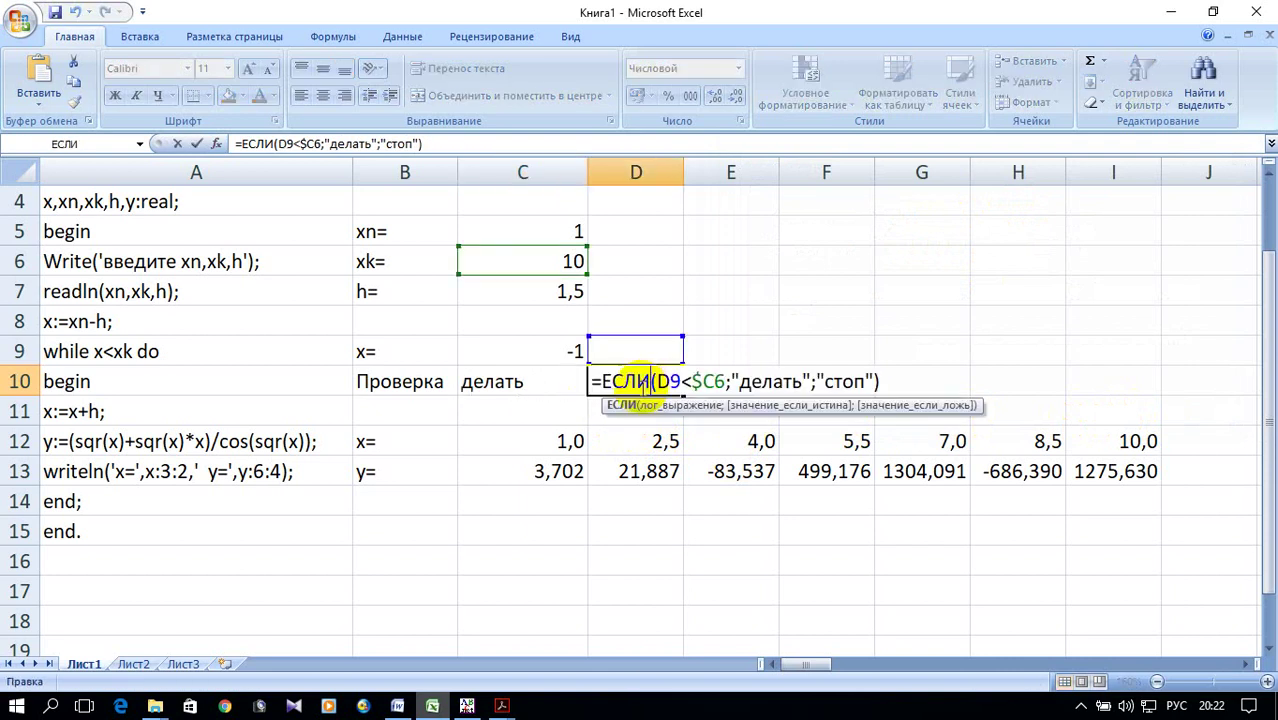
mouse_move(607, 338)
left_mouse_down()
mouse_move(545, 425)
mouse_move(559, 442)
left_mouse_up()
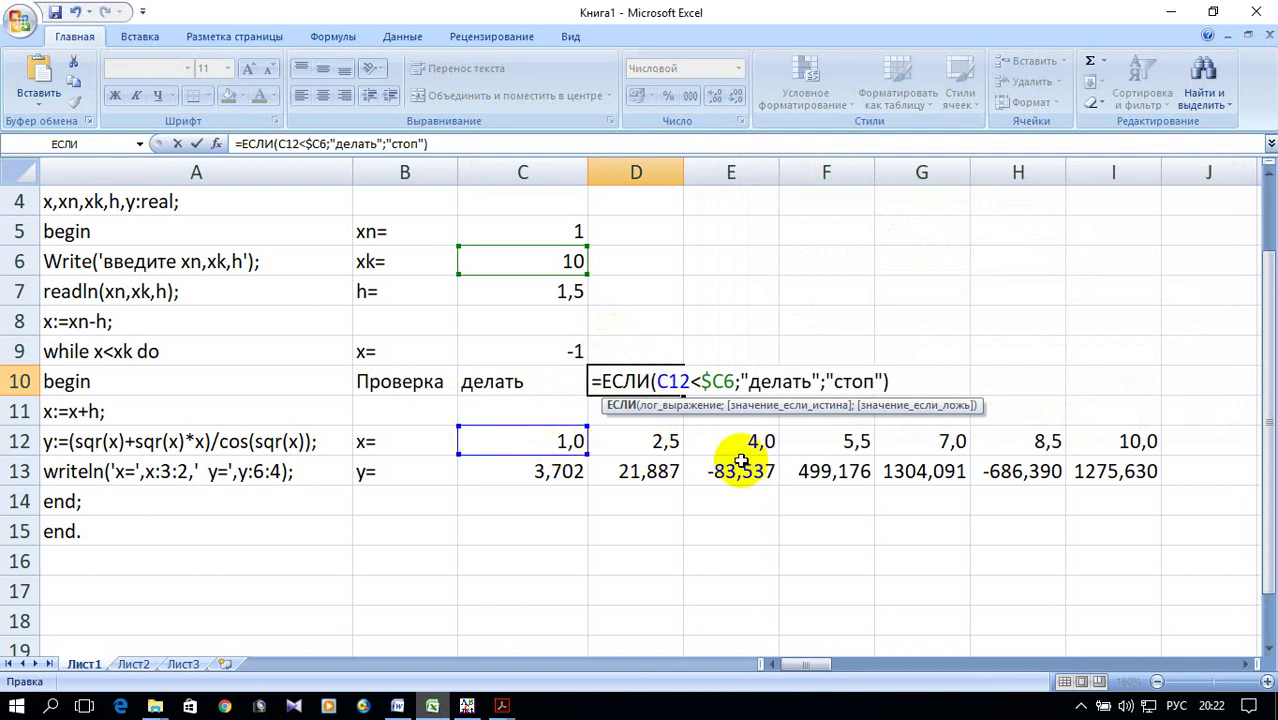
key("Return")
left_click(625, 393)
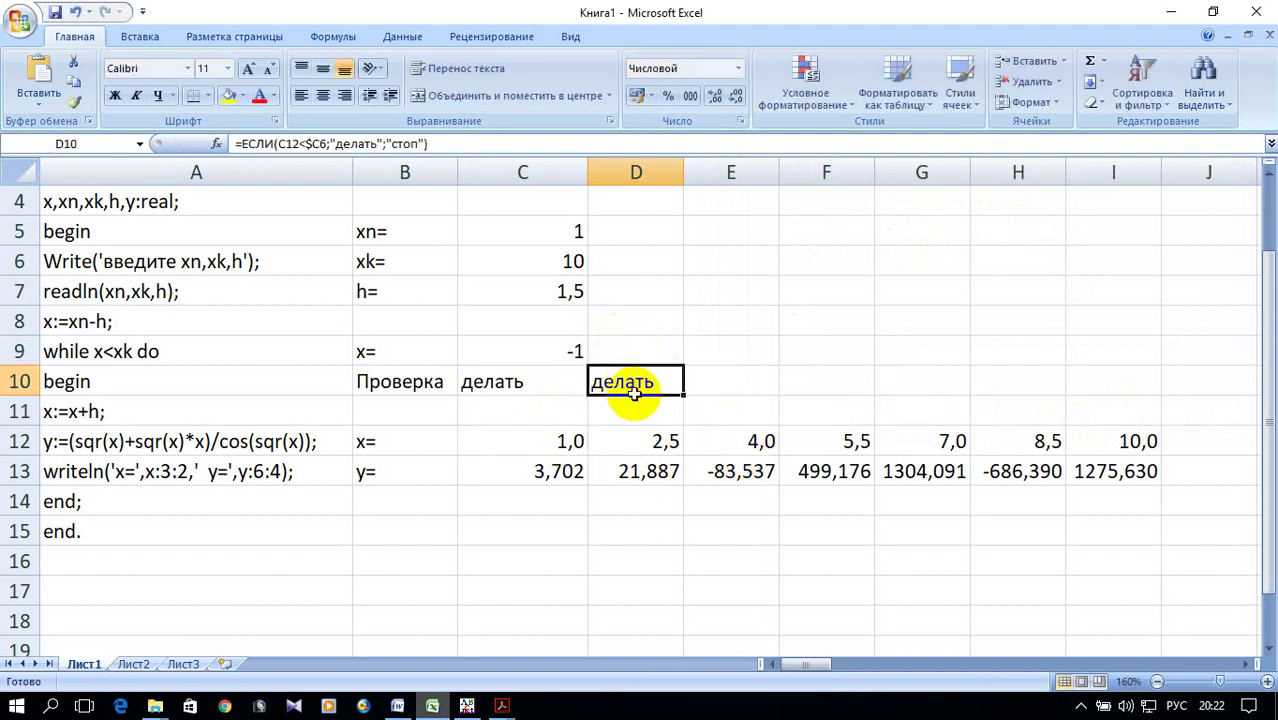
left_click_drag(682, 396, 1160, 398)
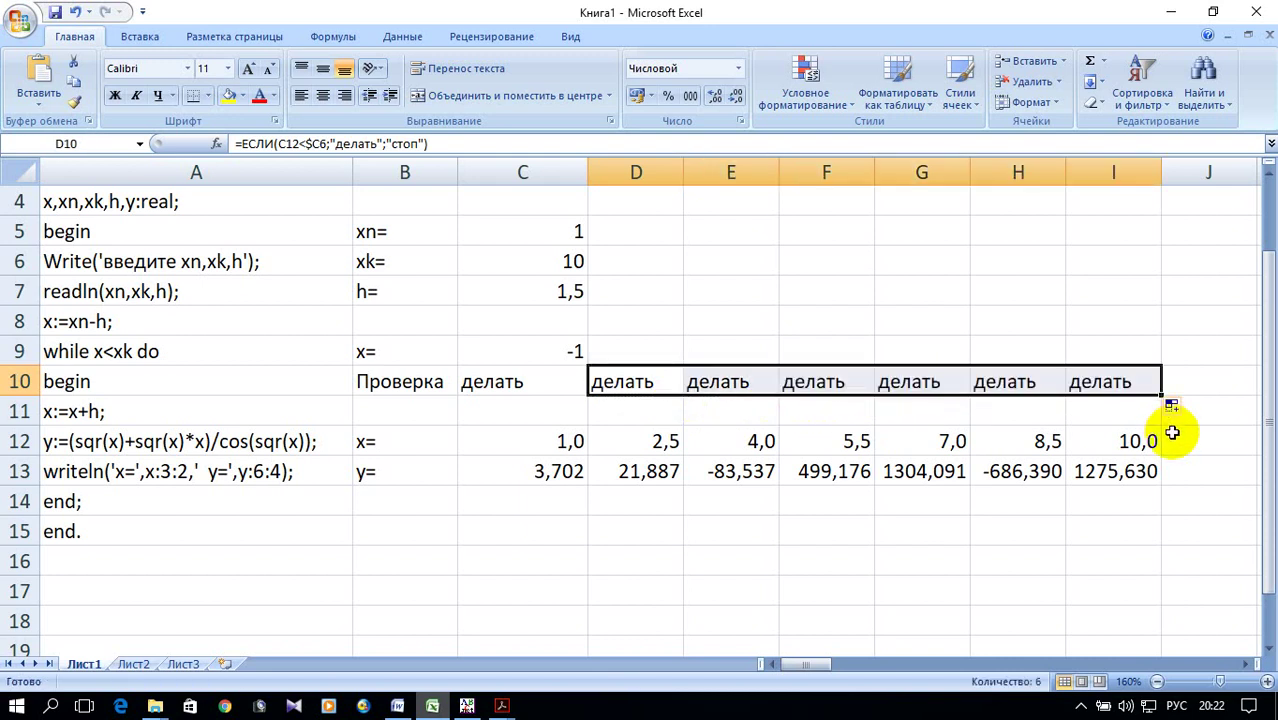
left_click_drag(1162, 395, 1225, 388)
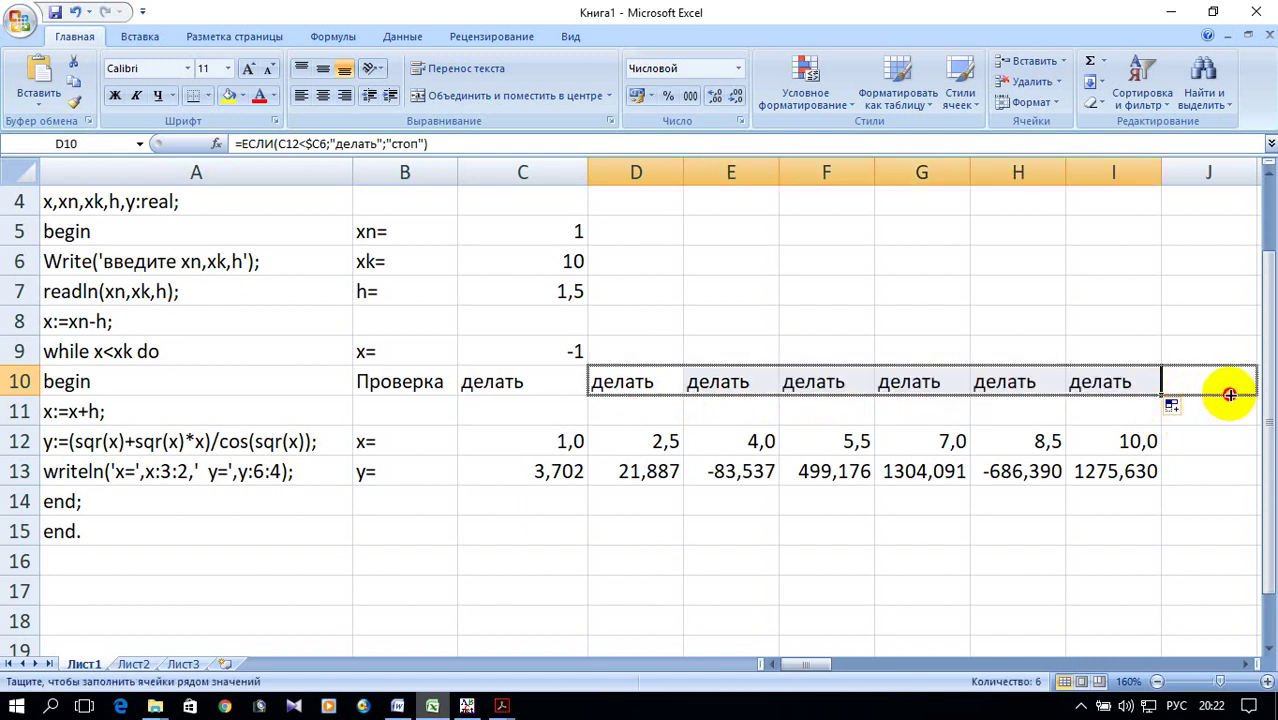
left_click(1150, 533)
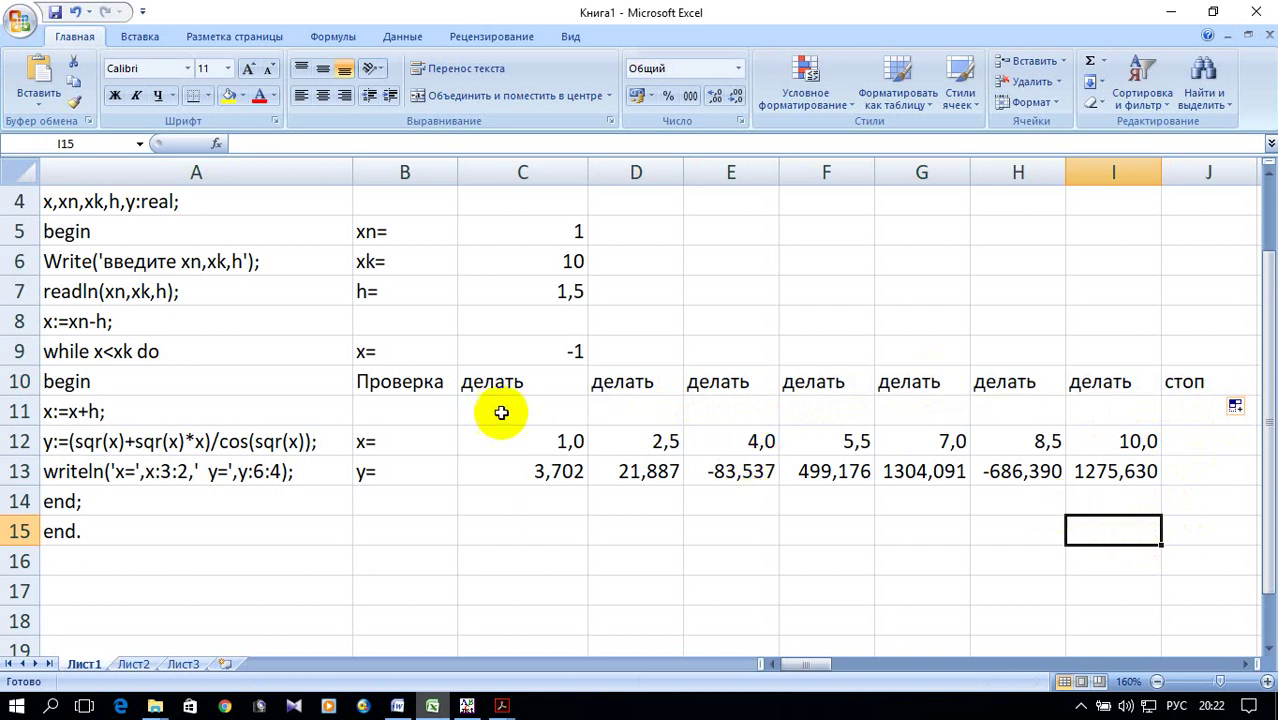
Extend the x formula from I12 into J12 so it shows 11,5.
left_click(1132, 446)
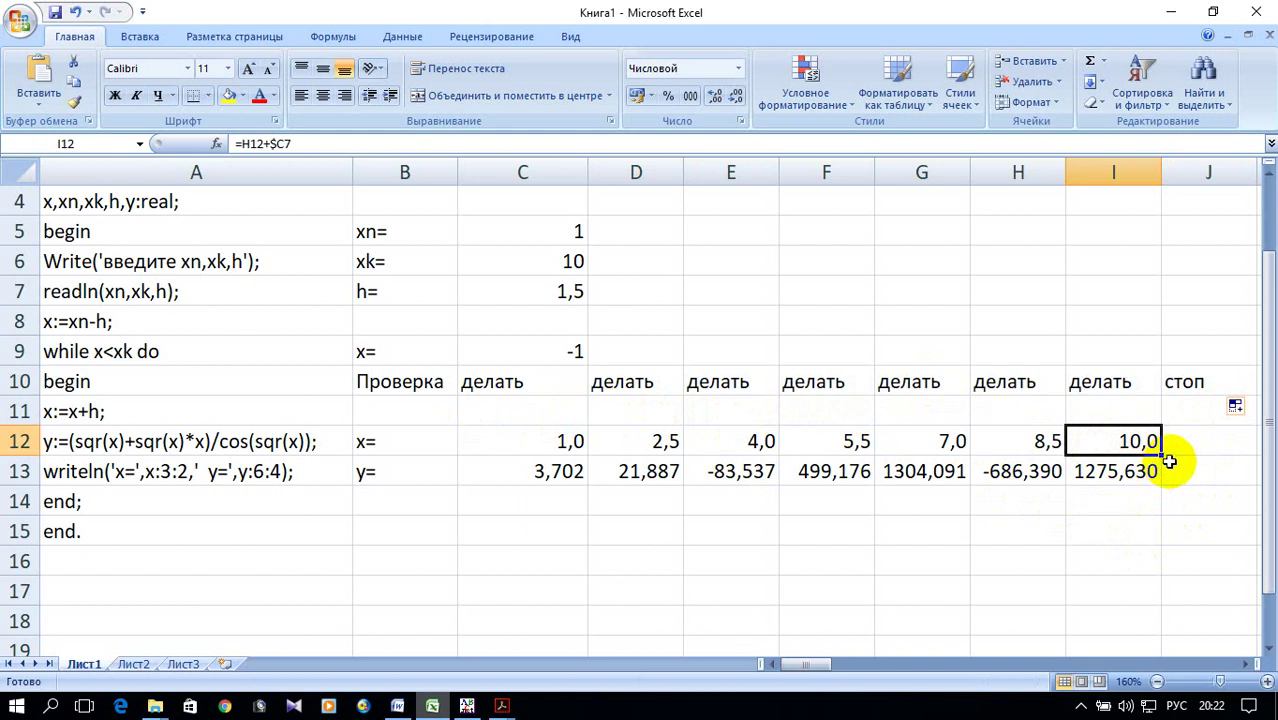
left_click_drag(1160, 455, 1212, 456)
left_click(1091, 488)
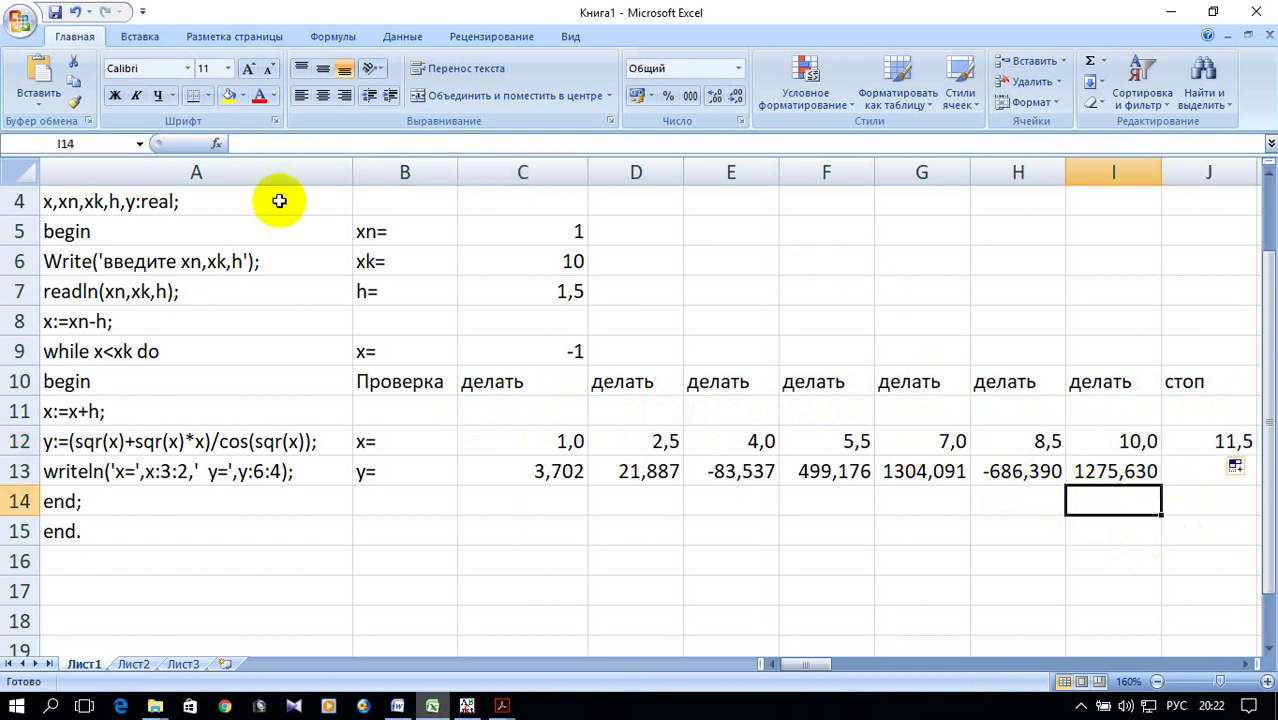
scroll(245, 350, "up", 1)
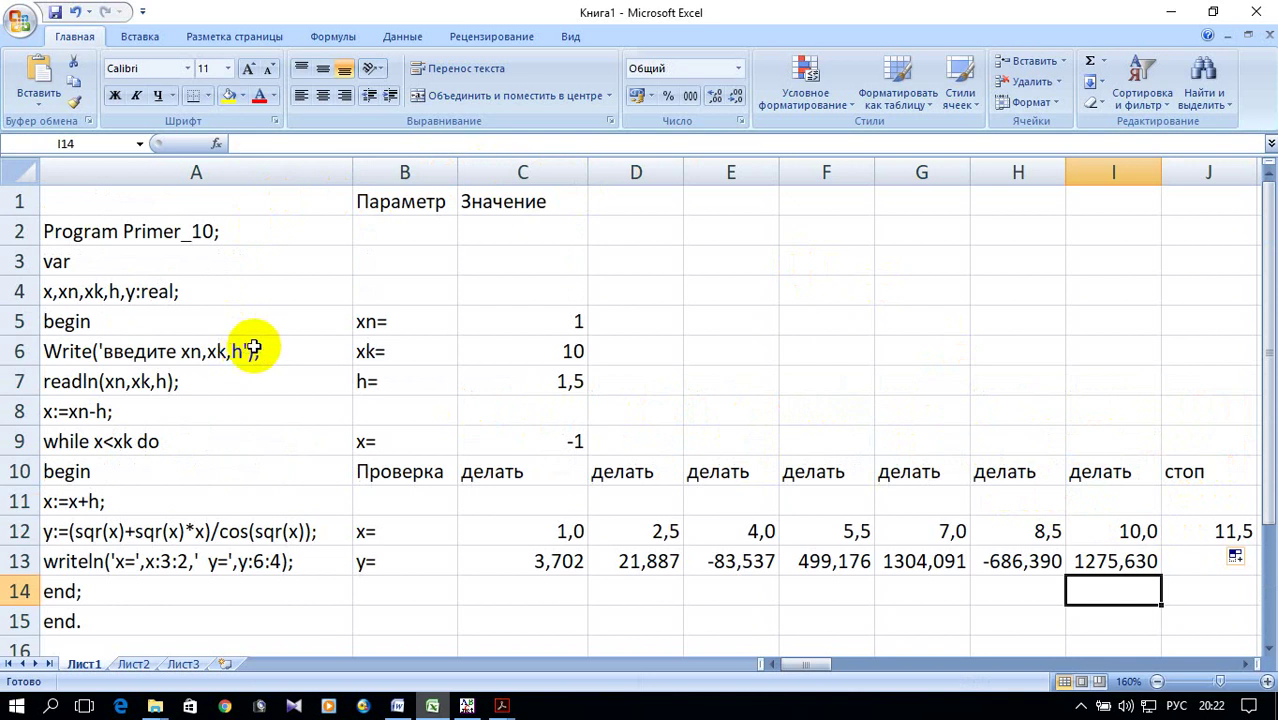
scroll(254, 354, "down", 1)
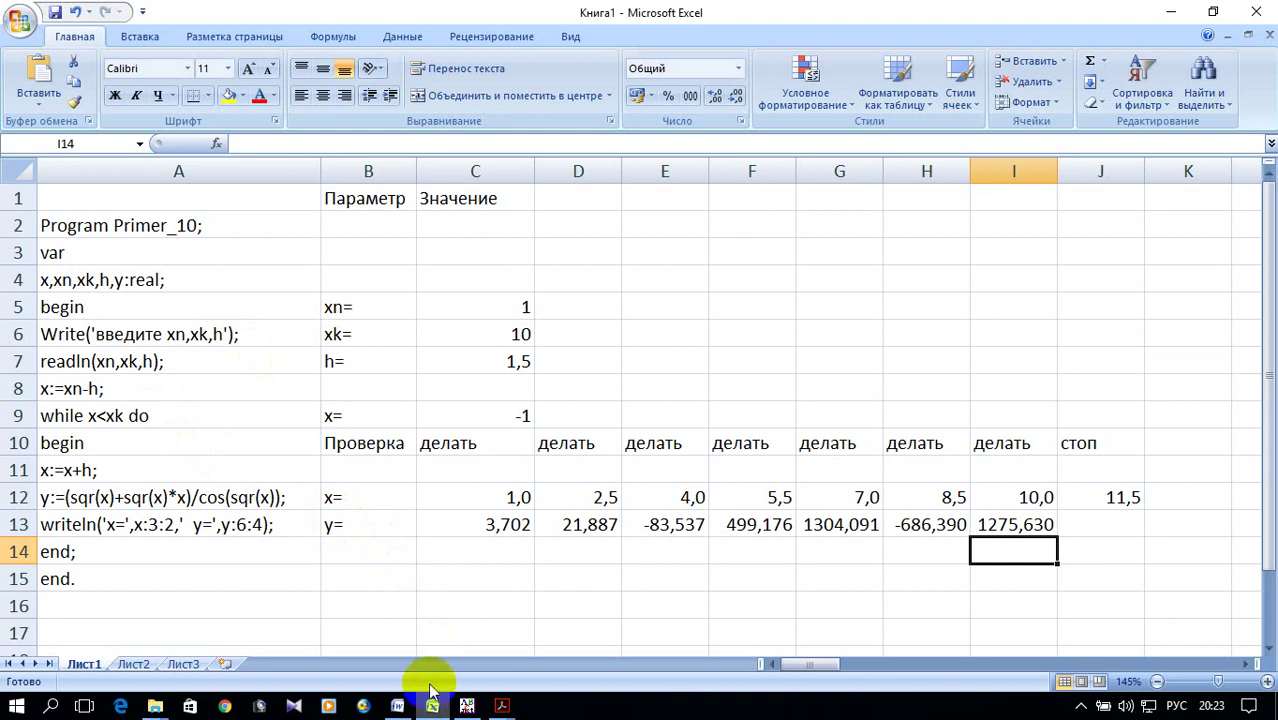
mouse_move(400, 708)
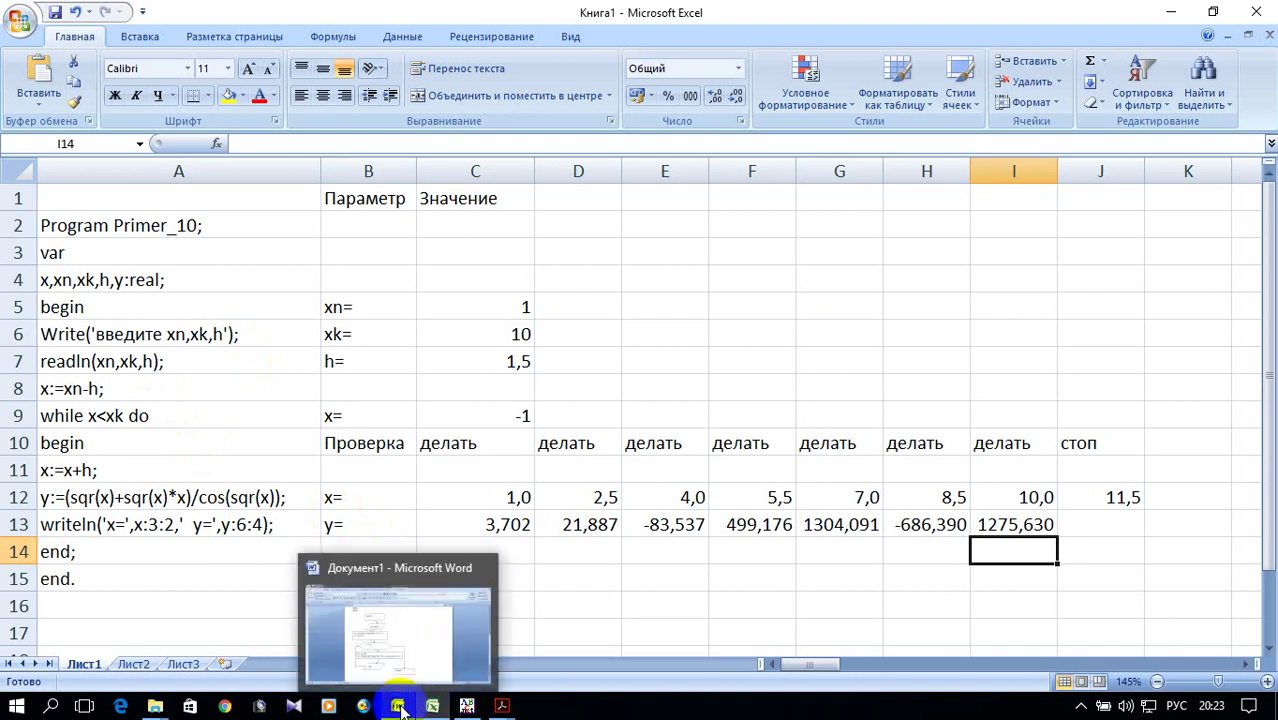
Copy the selected Primer_10 WHILE-loop code in PascalABC.NET, then return to Word's Документ1.
left_click(467, 706)
right_click(134, 197)
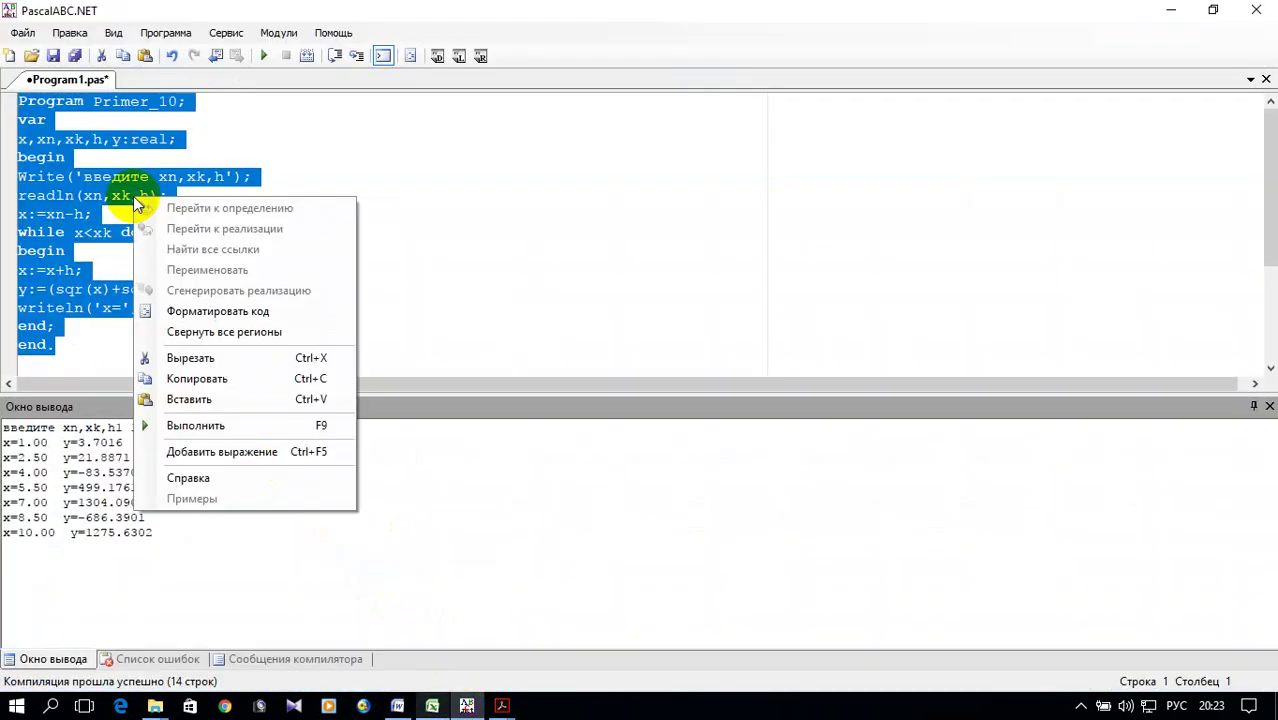
left_click(228, 378)
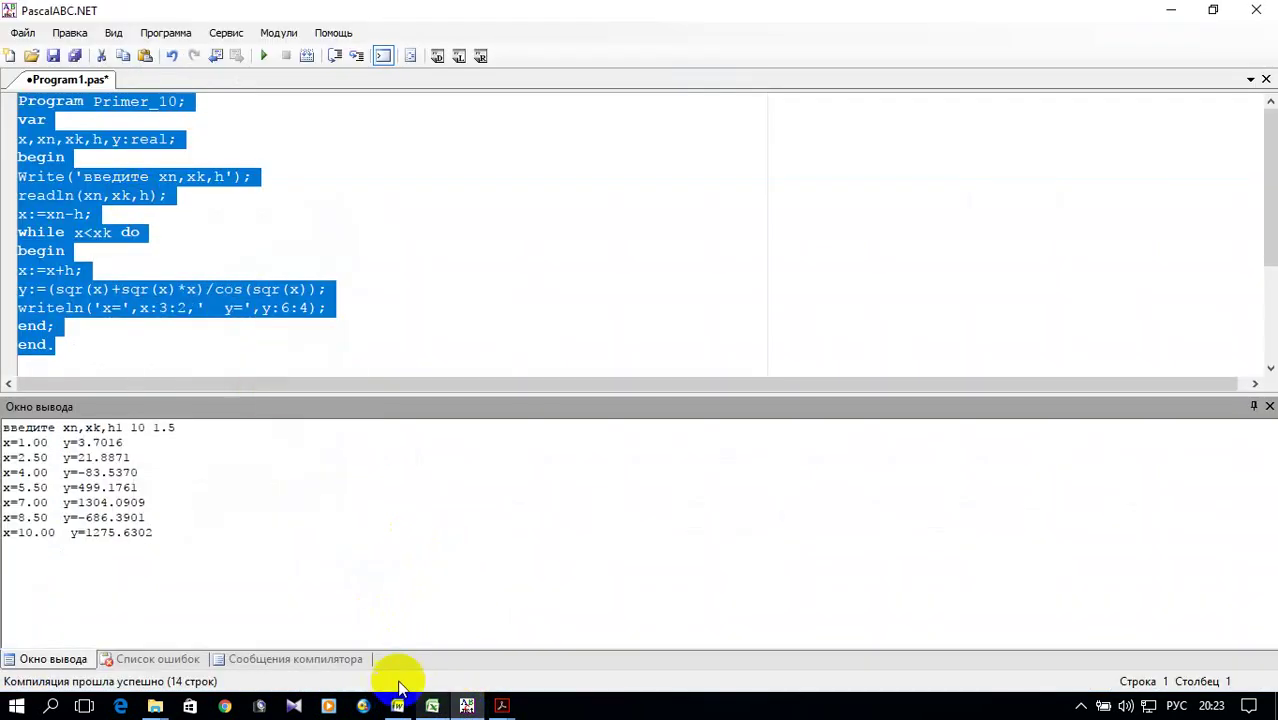
mouse_move(398, 708)
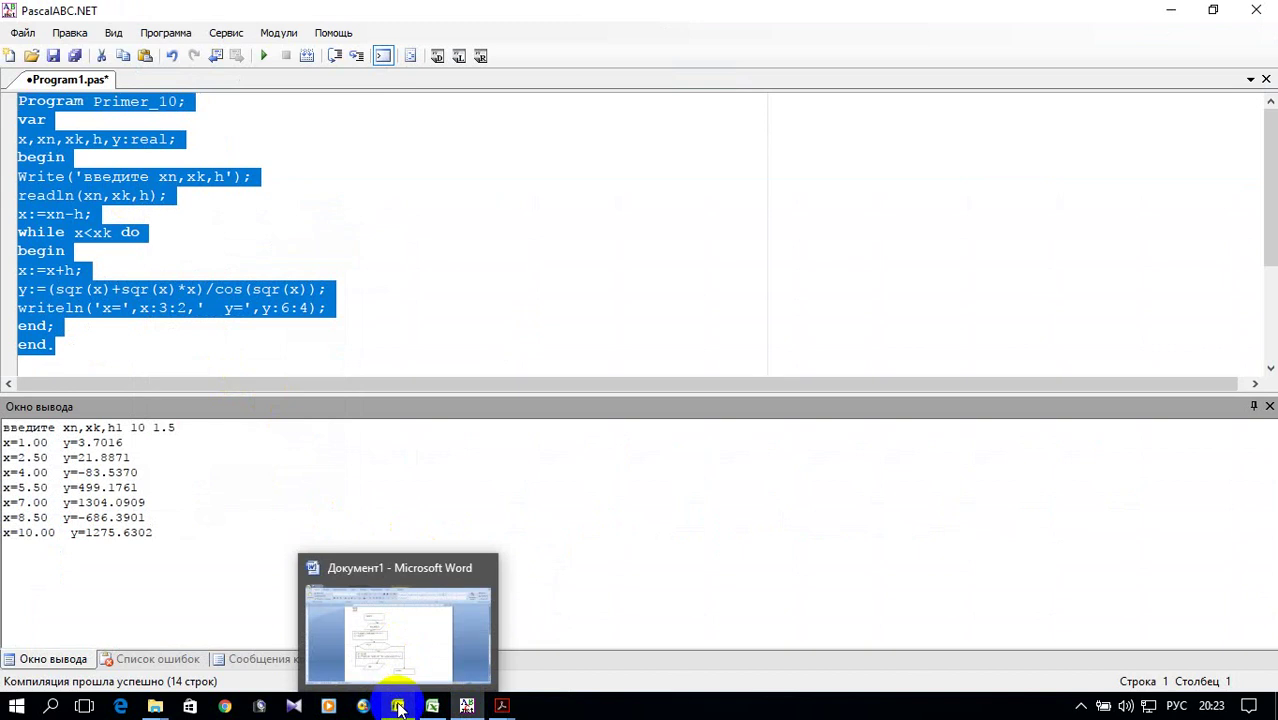
left_click(398, 706)
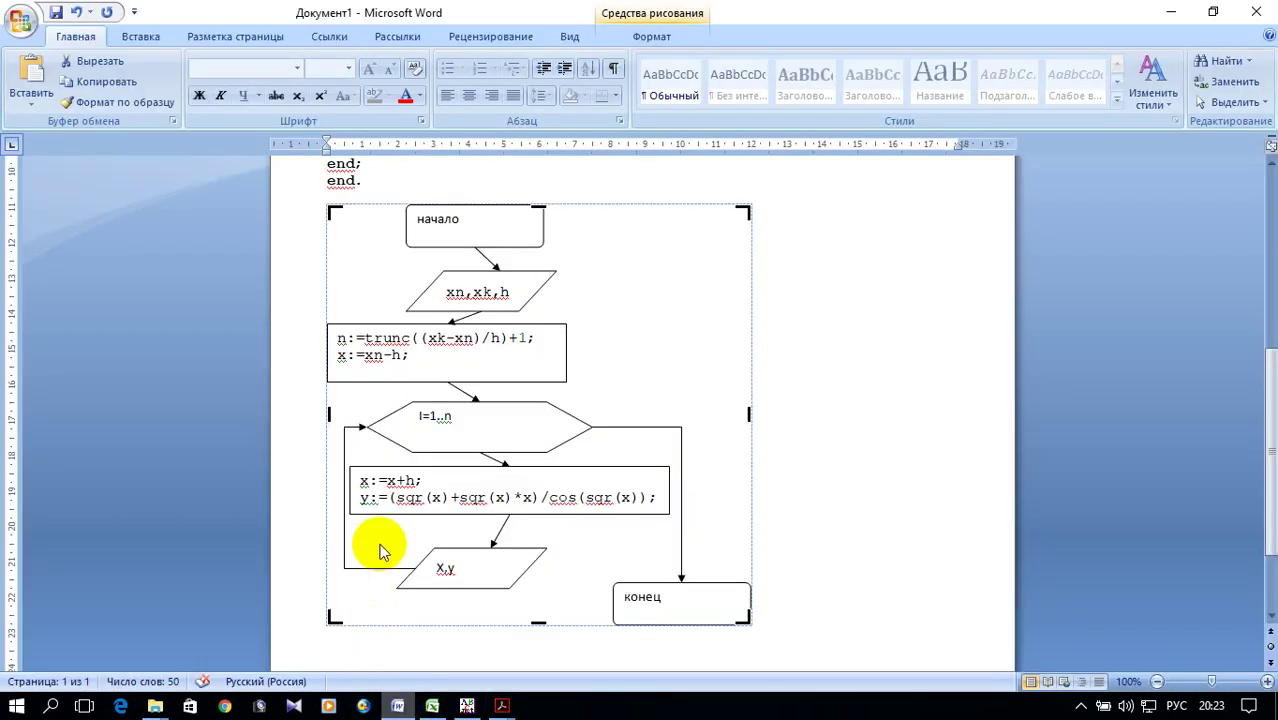
Paste the copied WHILE-loop code over the old FOR-loop Primer_10 program text.
scroll(422, 520, "up", 3)
scroll(430, 520, "up", 2)
scroll(430, 520, "up", 3)
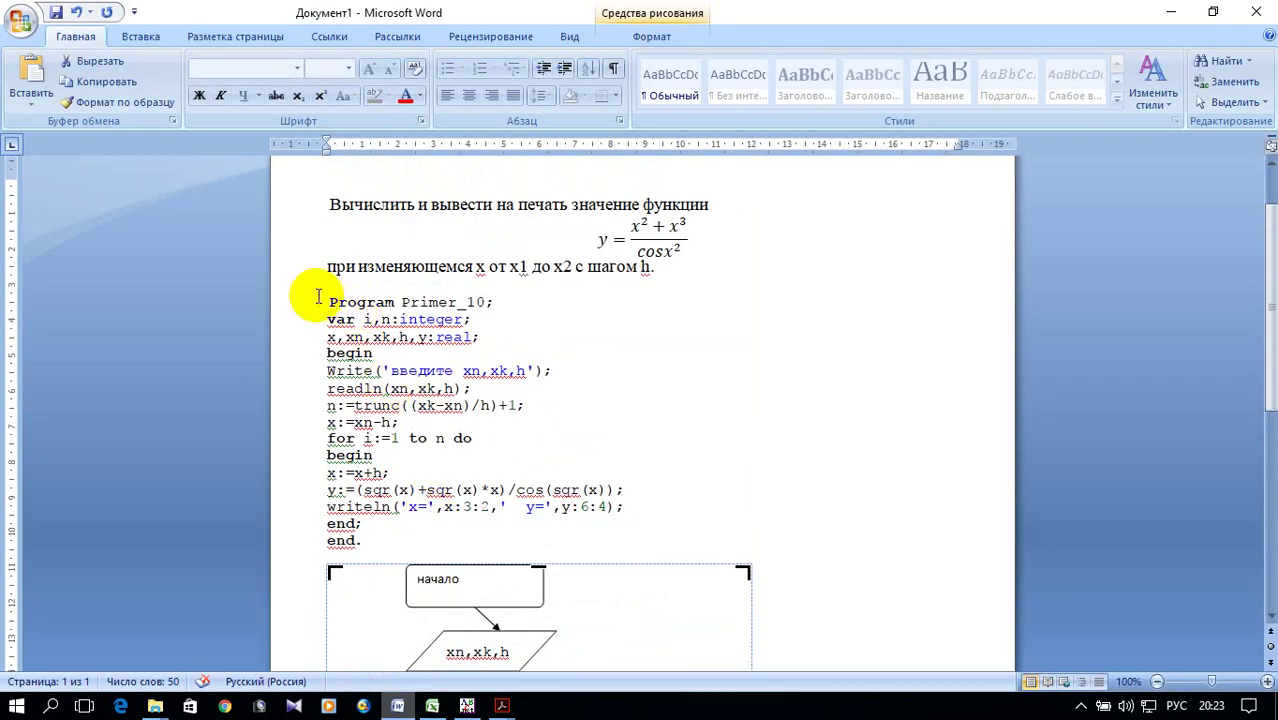
left_click_drag(325, 300, 360, 540)
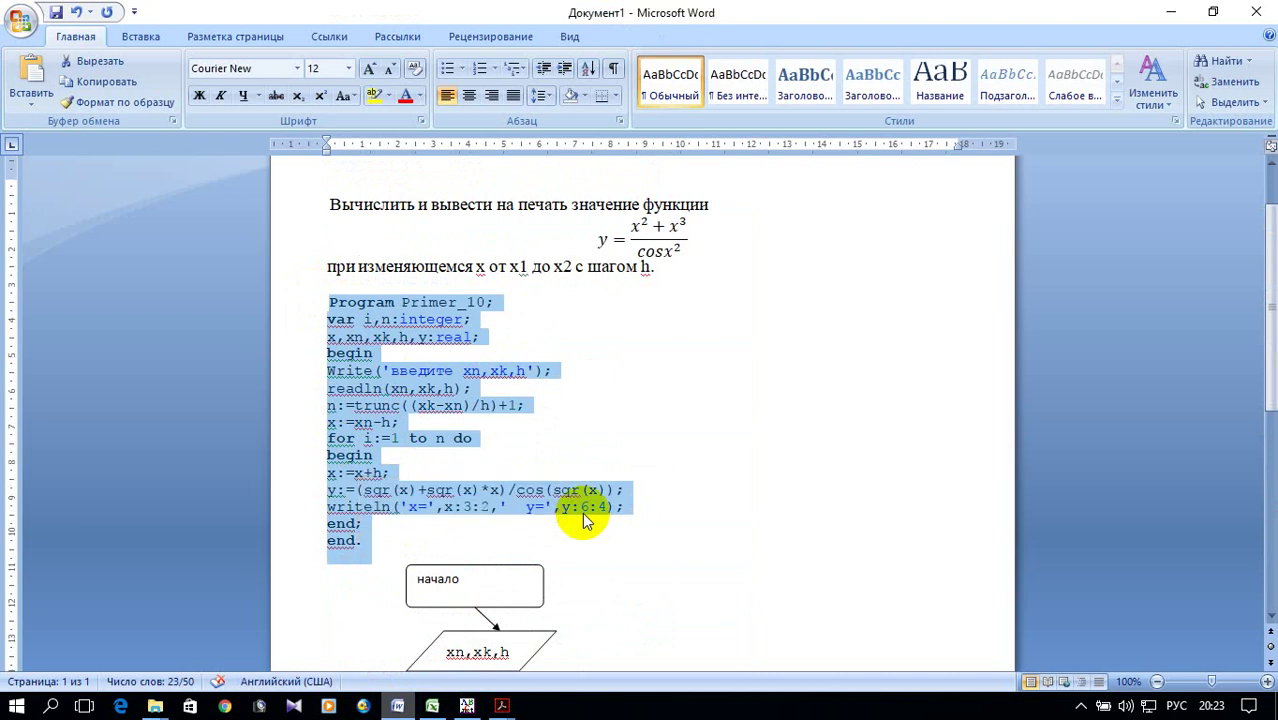
right_click(400, 401)
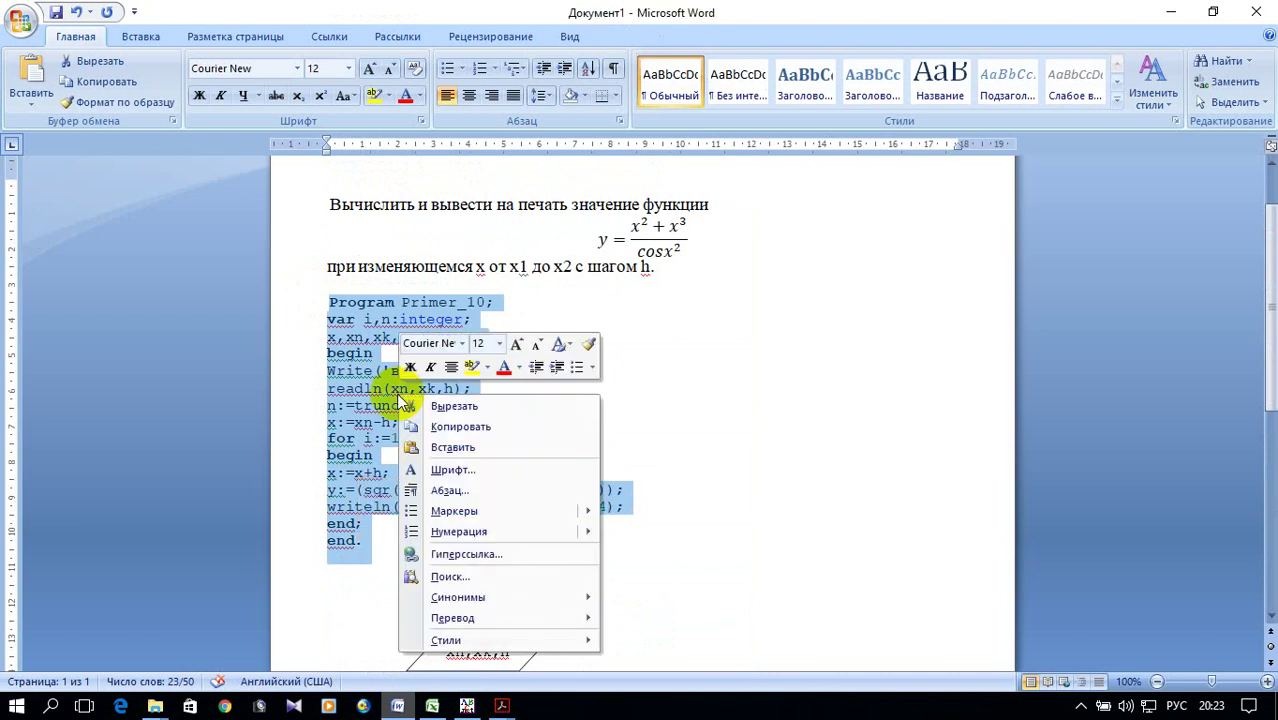
left_click(453, 447)
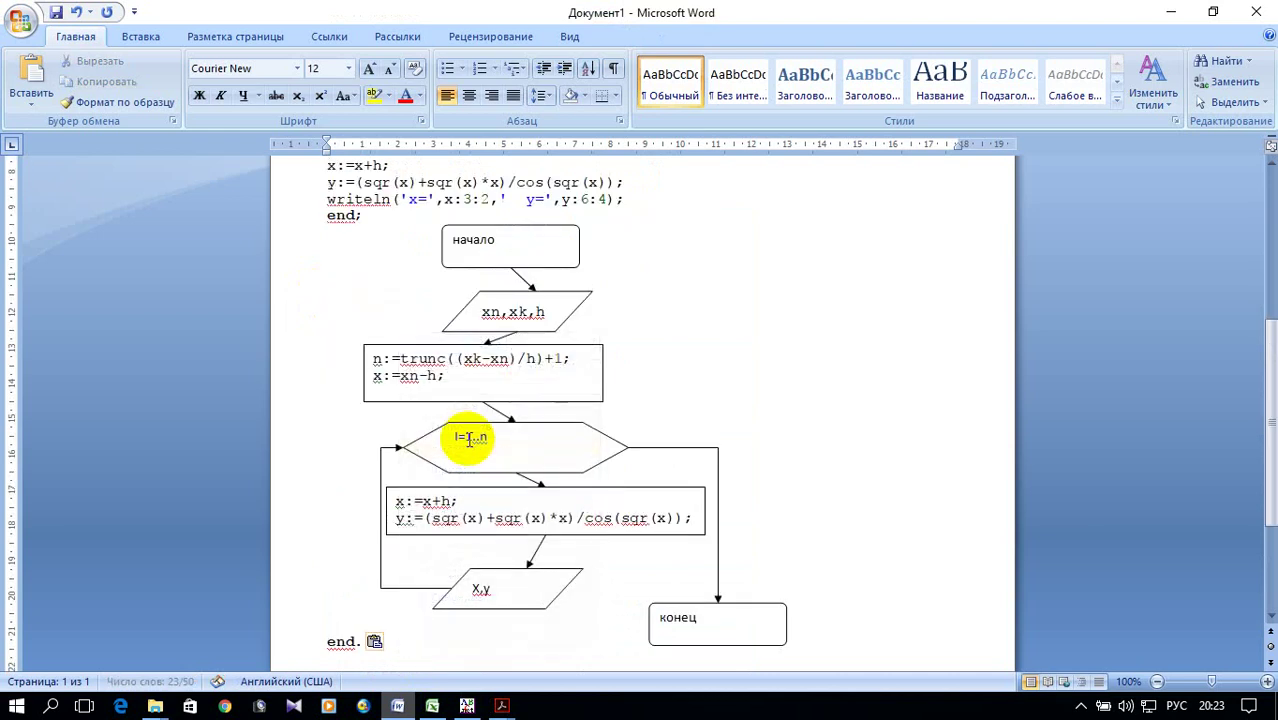
Select the n:=trunc line inside the flowchart box.
scroll(612, 490, "up", 3)
scroll(620, 490, "up", 3)
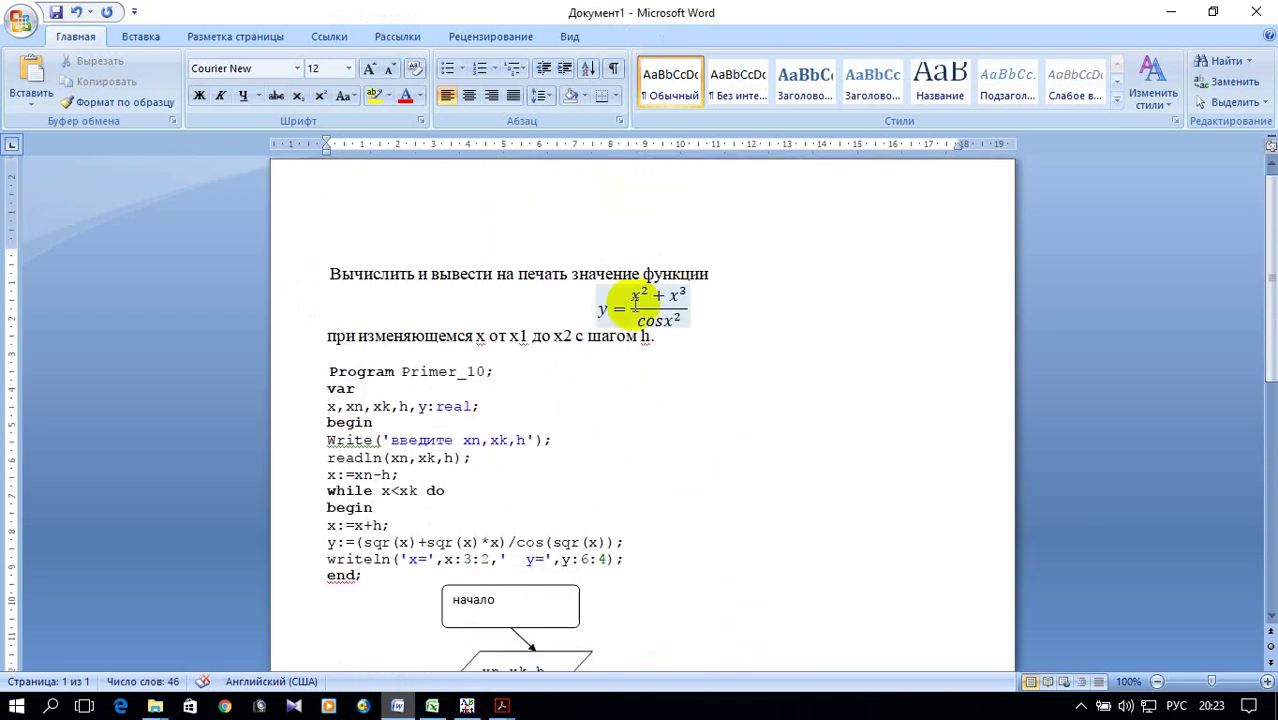
scroll(727, 425, "down", 2)
scroll(730, 426, "down", 3)
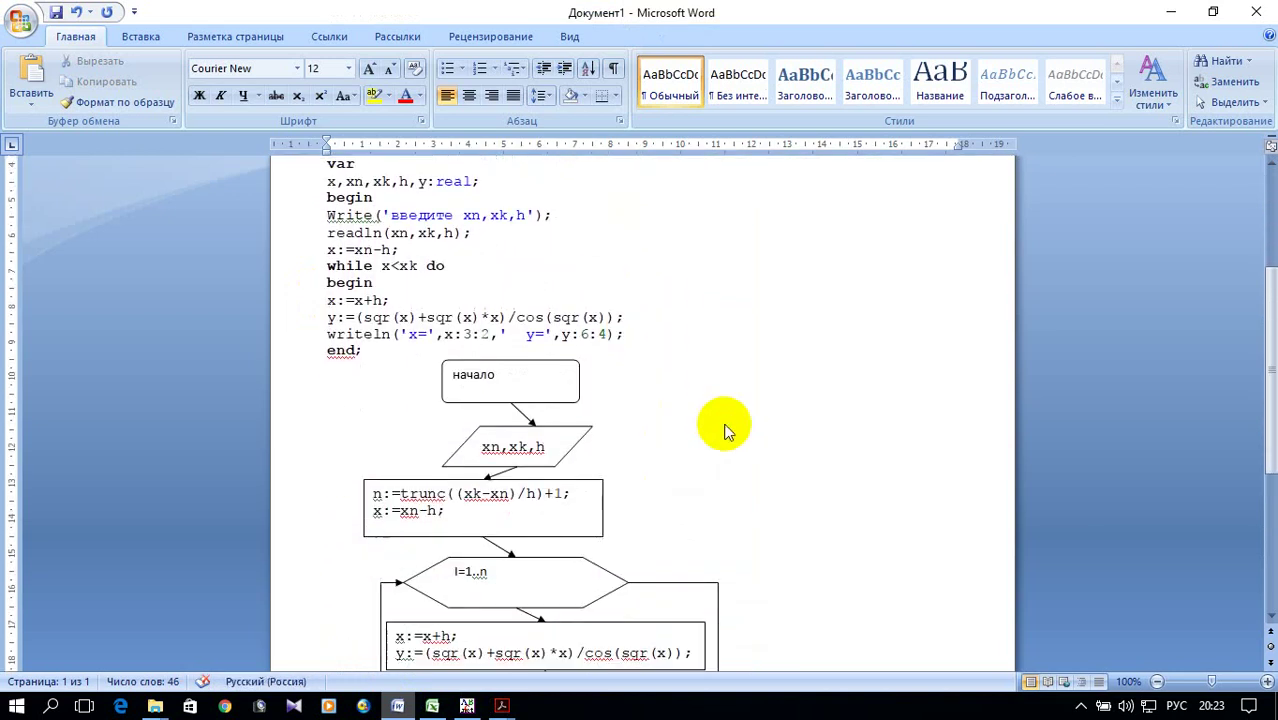
scroll(730, 427, "down", 1)
scroll(750, 422, "down", 2)
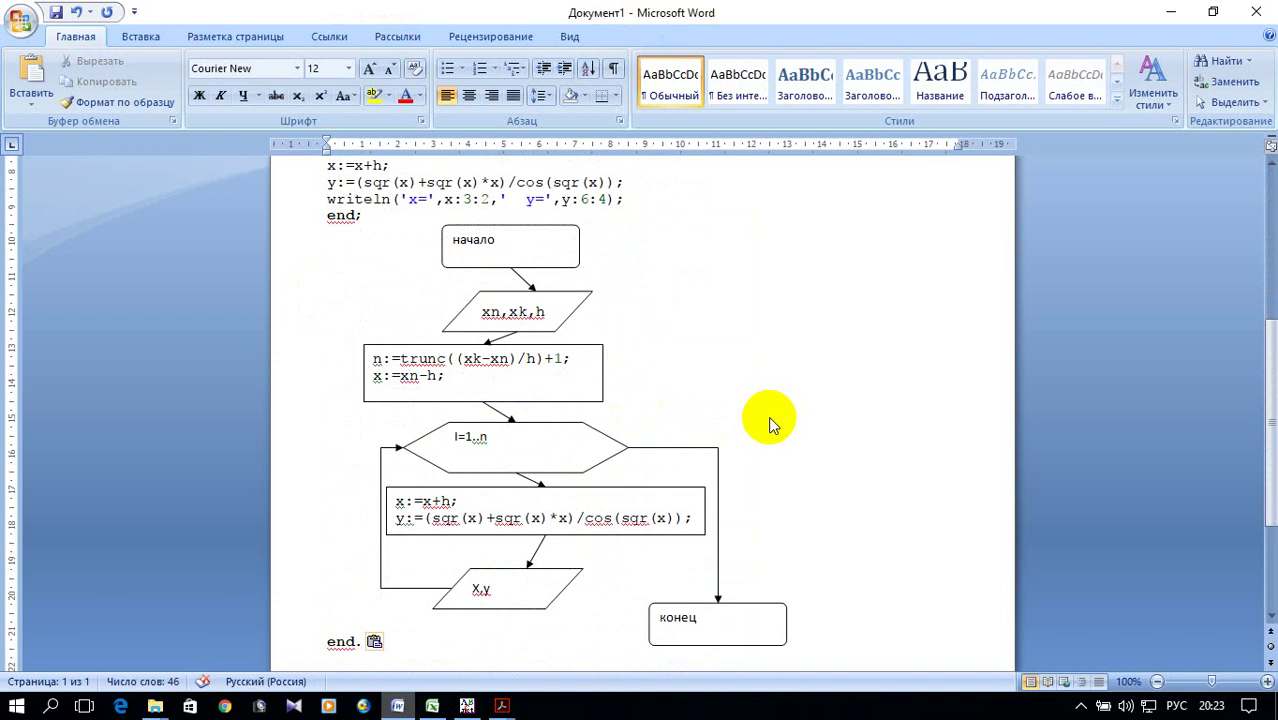
scroll(768, 416, "up", 2)
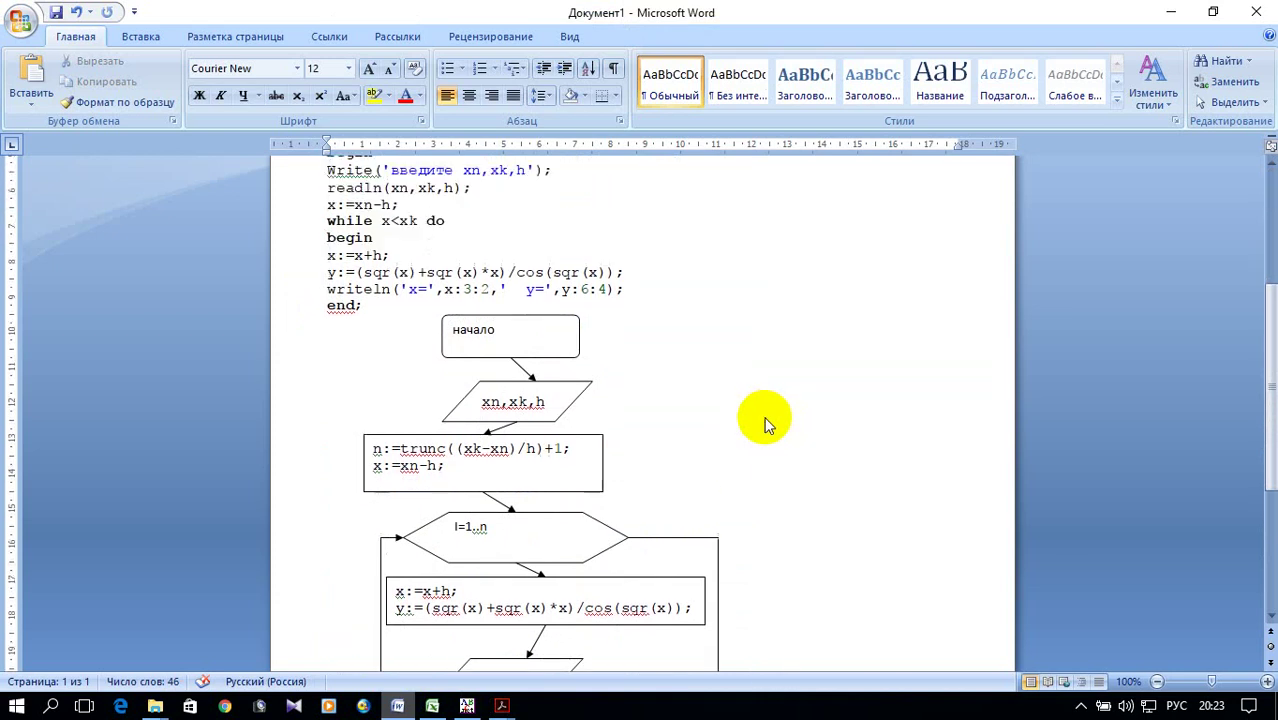
left_click_drag(591, 447, 379, 447)
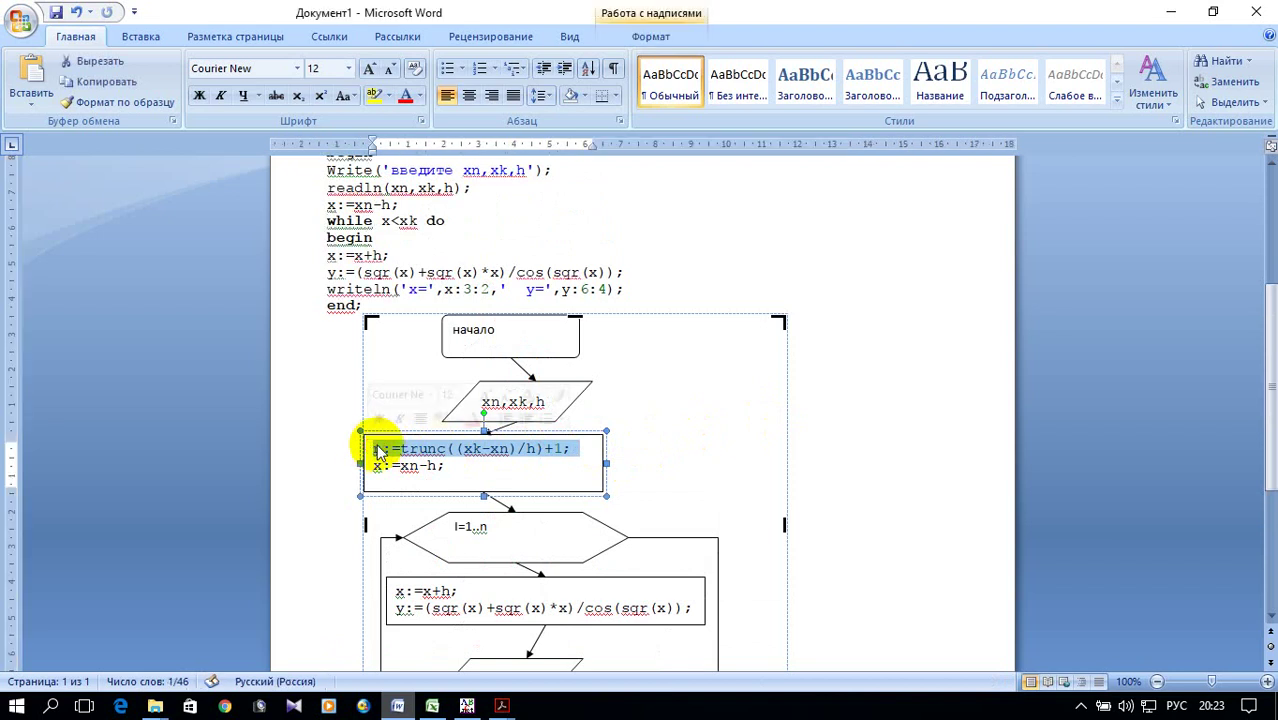
Delete the n:=trunc line and the I=1..n loop hexagon from the flowchart.
key("Delete")
left_click(671, 440)
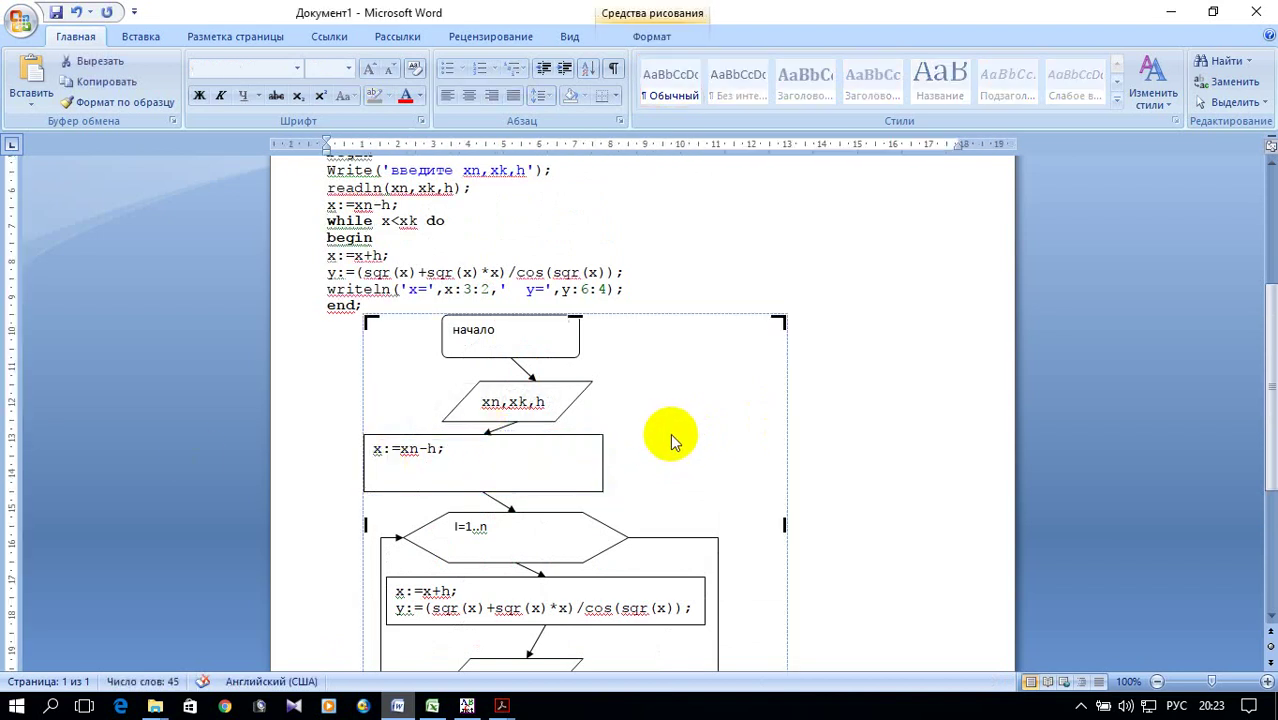
scroll(668, 432, "down", 2)
scroll(668, 430, "down", 1)
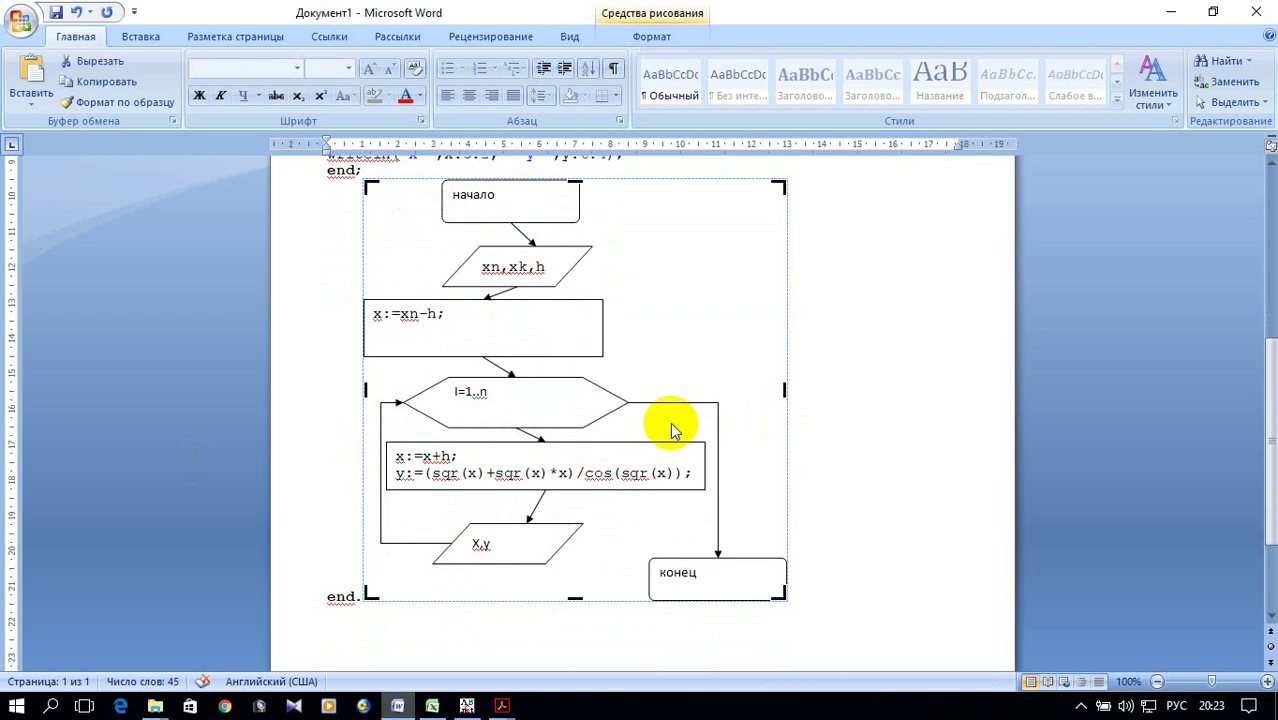
left_click(609, 391)
left_click(609, 391)
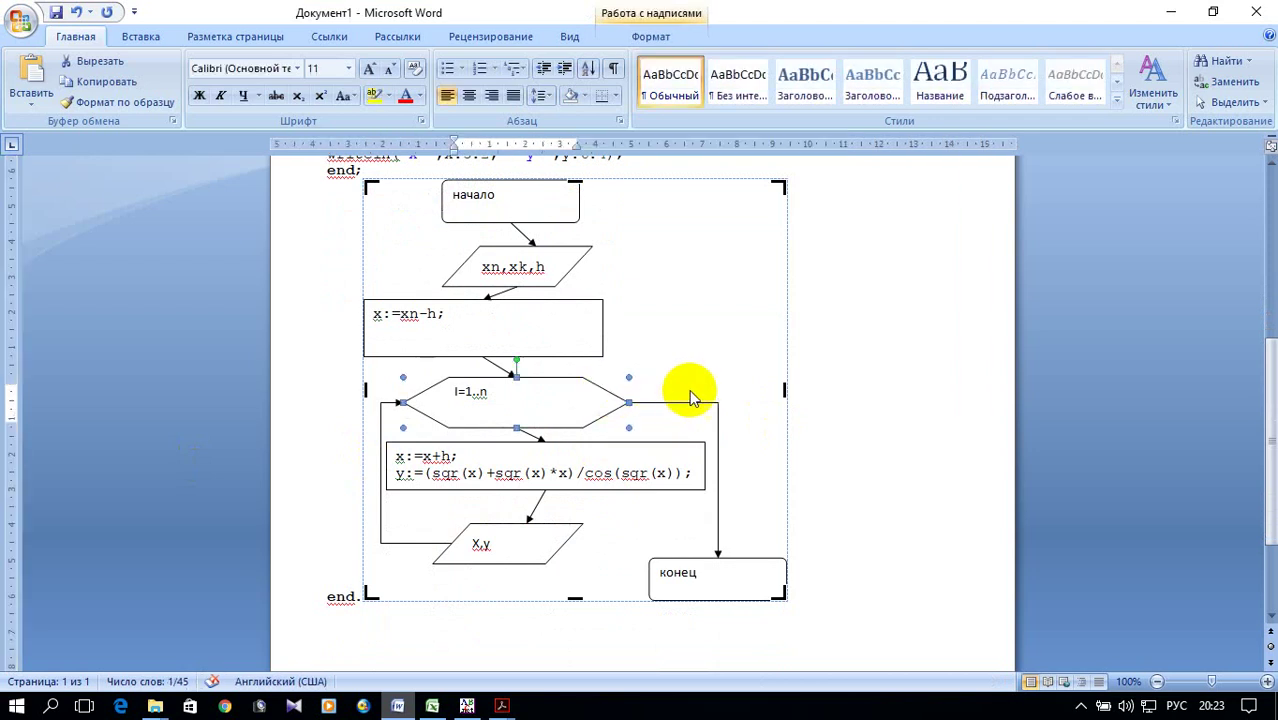
key("Delete")
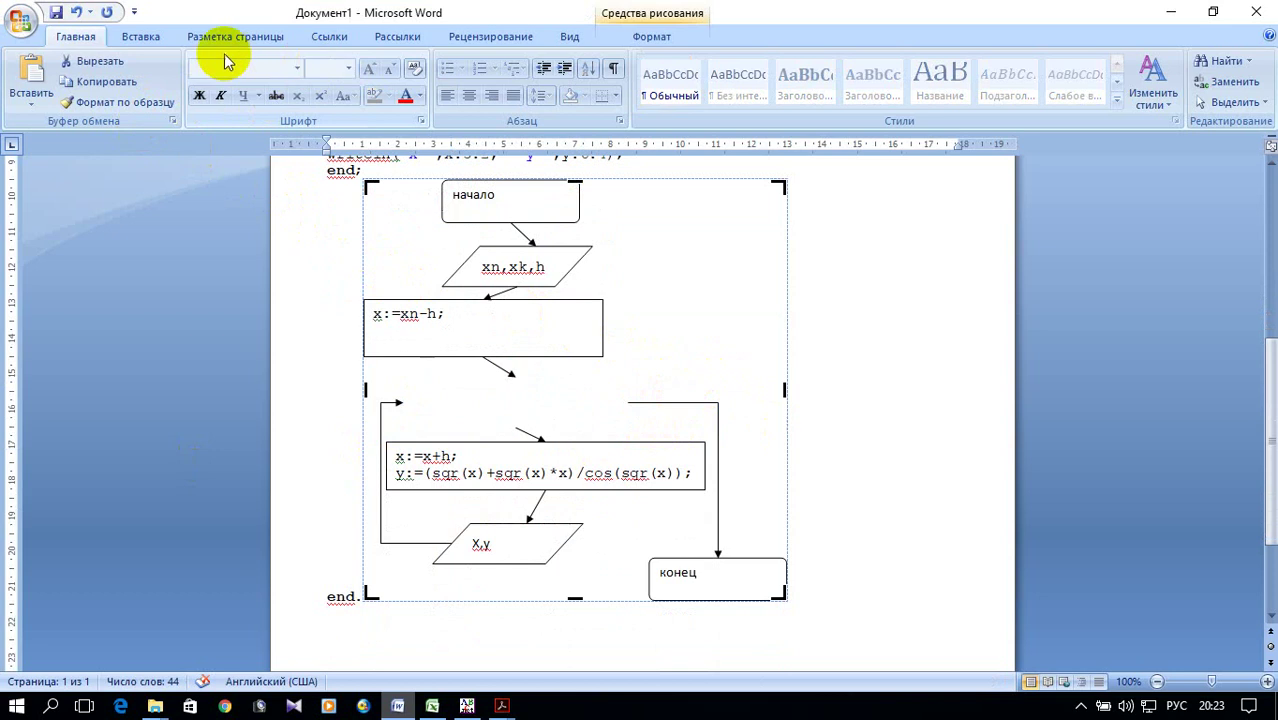
Select the flowchart's drawing canvas and open the Вставка > Фигуры shape gallery.
left_click(145, 40)
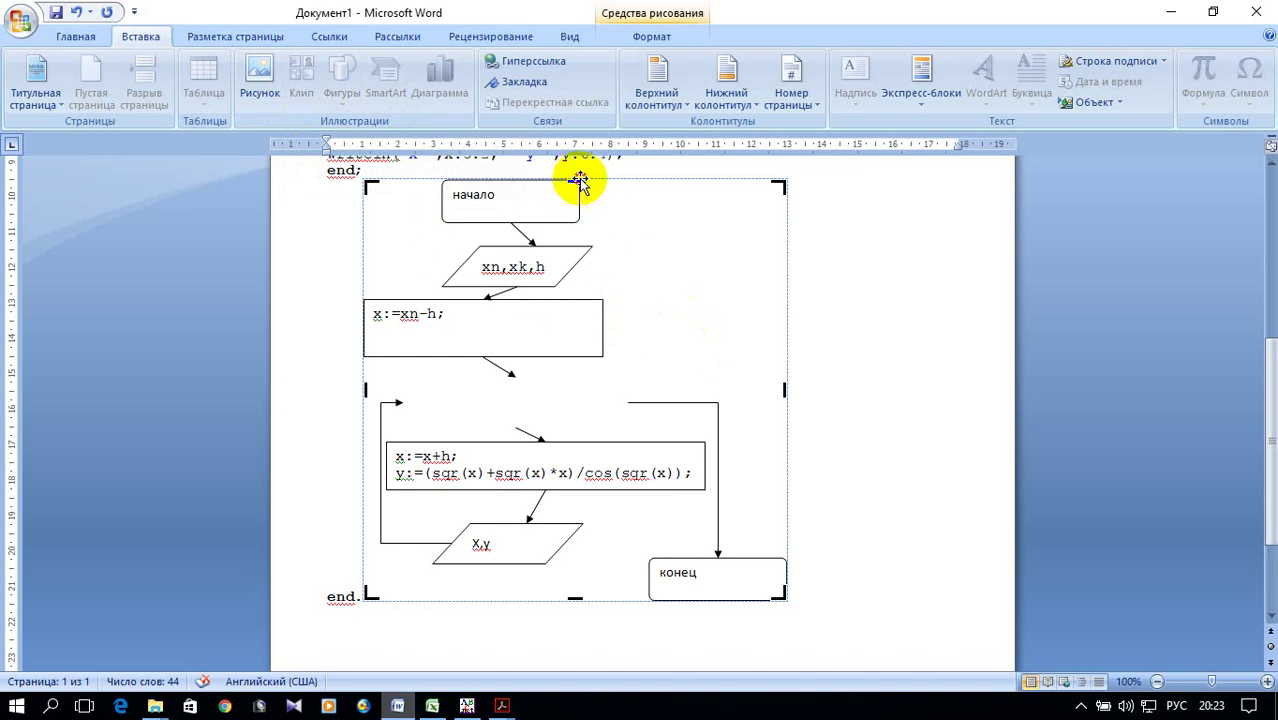
scroll(585, 285, "up", 3)
scroll(579, 254, "up", 2)
left_click(583, 252)
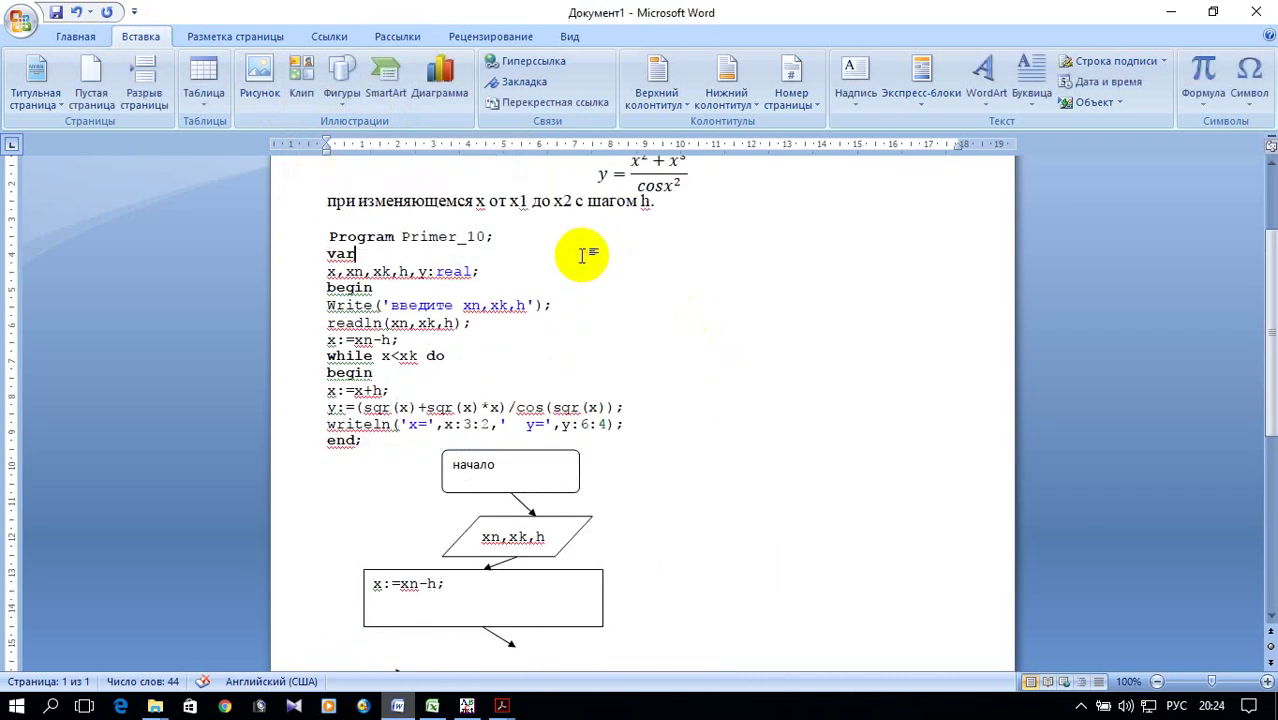
scroll(583, 256, "down", 2)
left_click(525, 380)
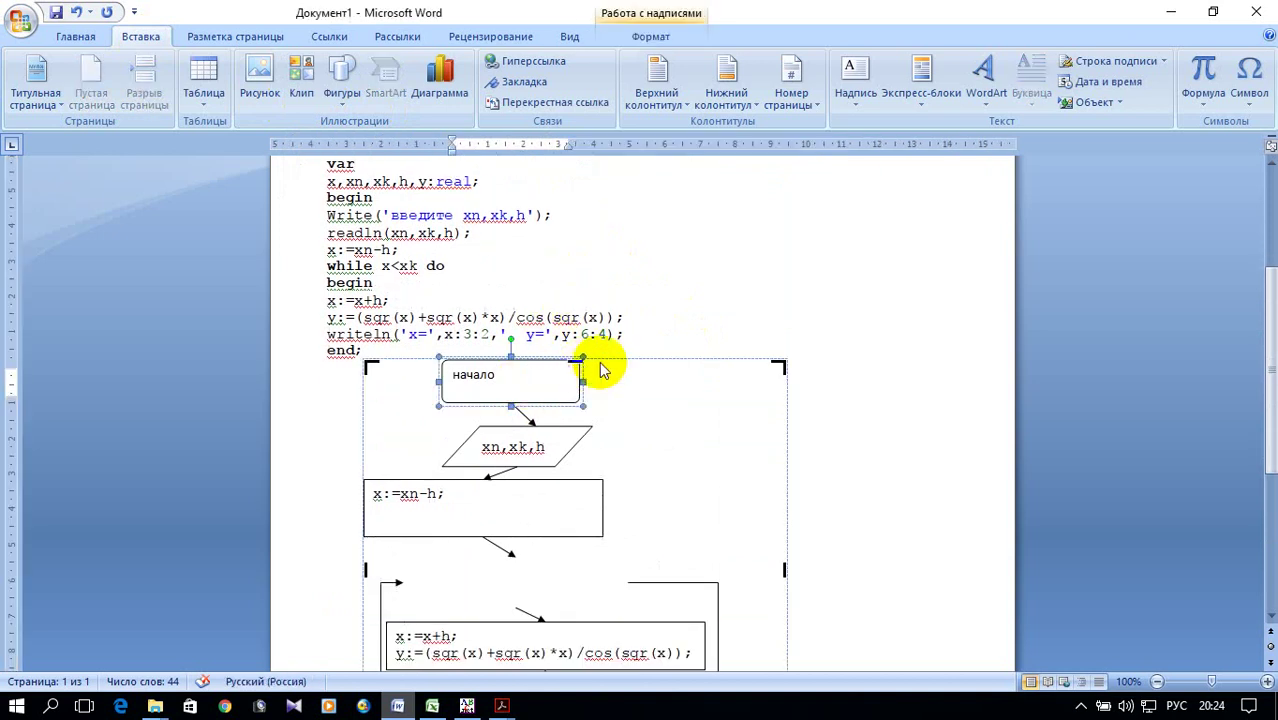
left_click(601, 362)
scroll(644, 419, "down", 2)
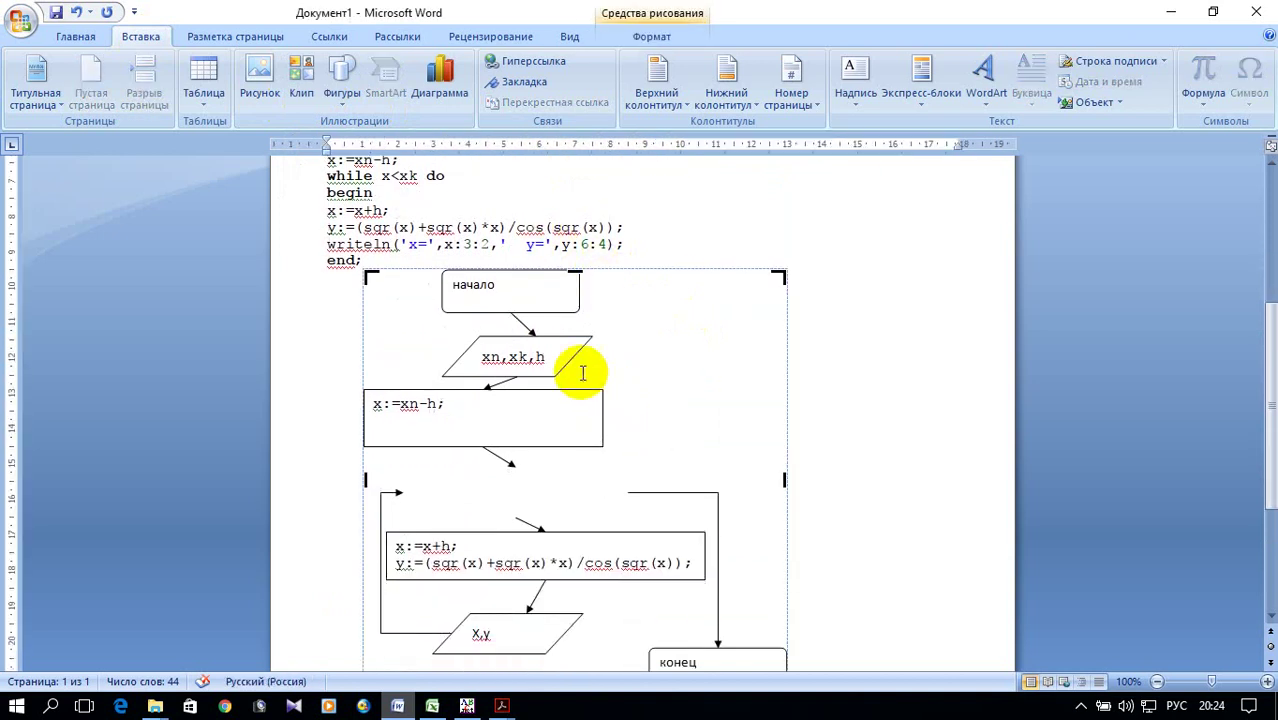
left_click(341, 80)
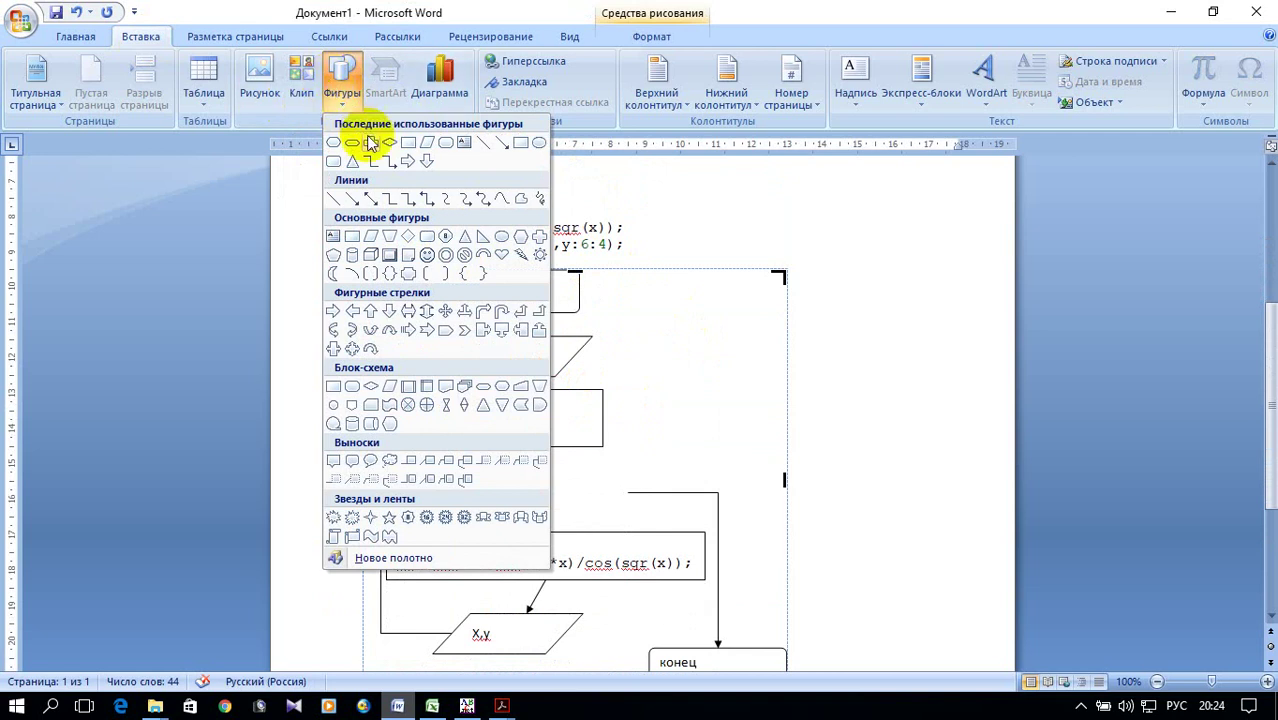
Draw a flowchart decision diamond where the loop hexagon used to be.
left_click(374, 386)
scroll(570, 400, "down", 3)
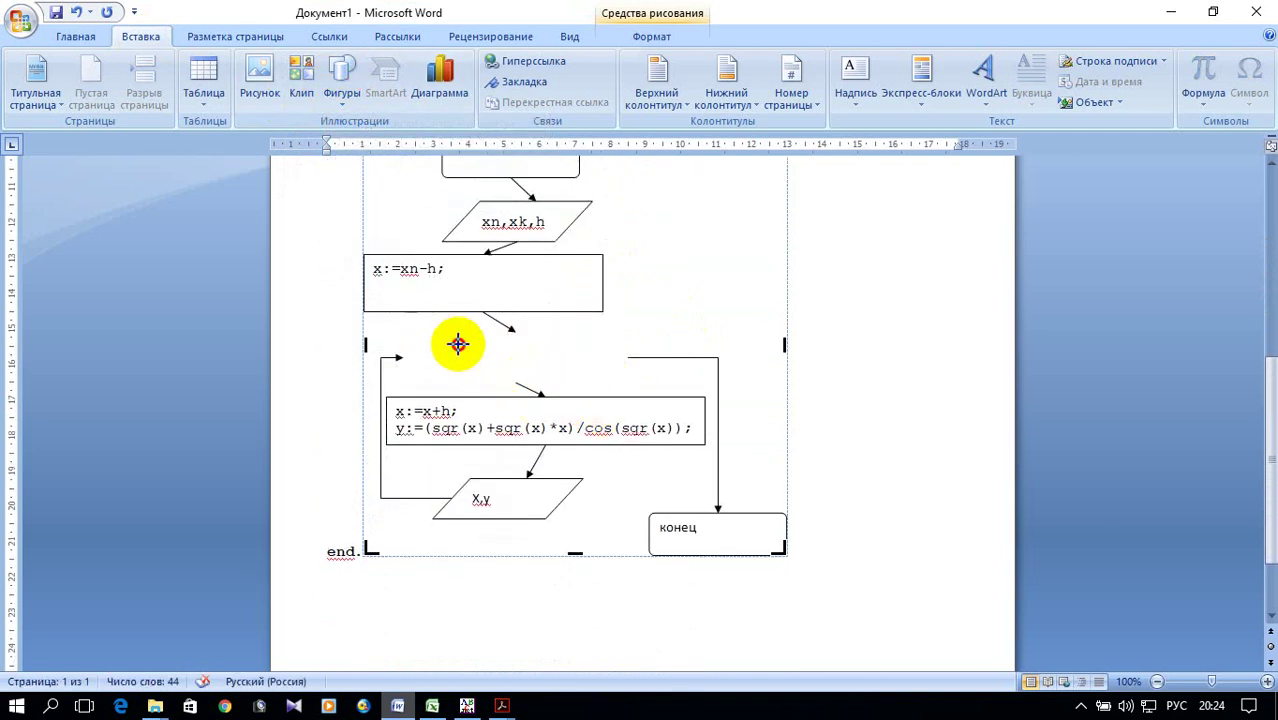
left_click_drag(433, 332, 628, 383)
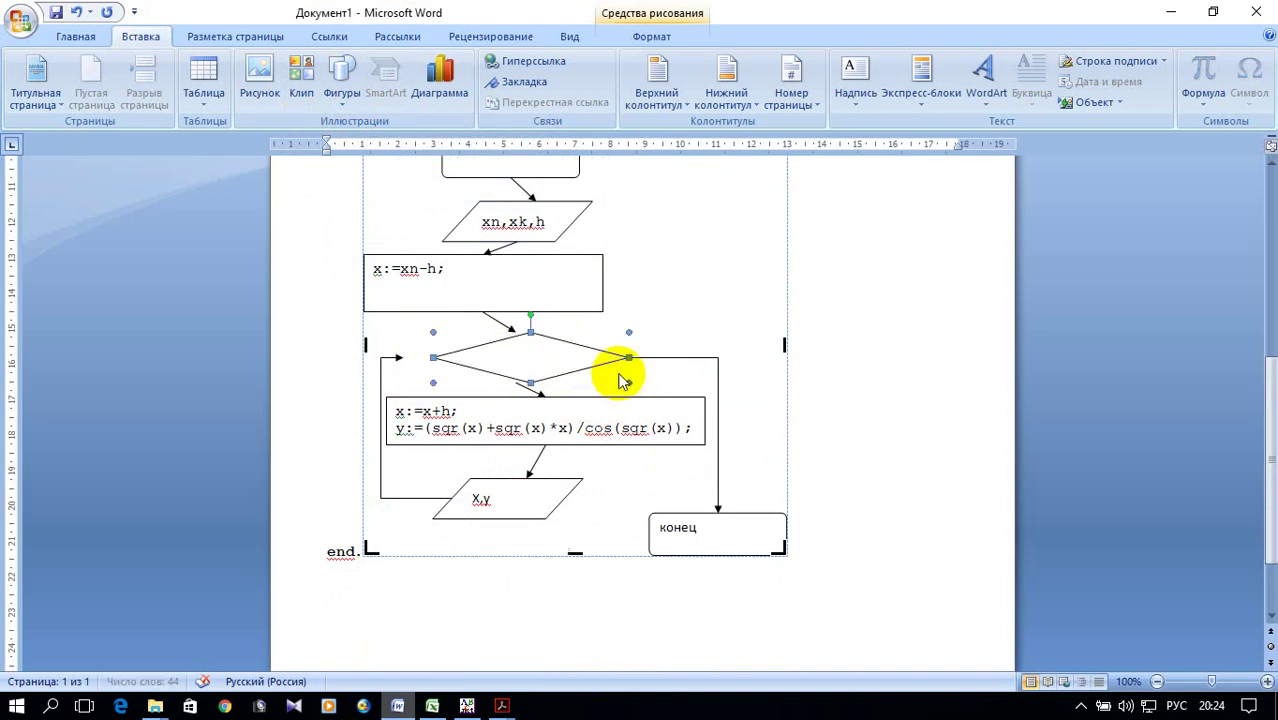
left_click(658, 305)
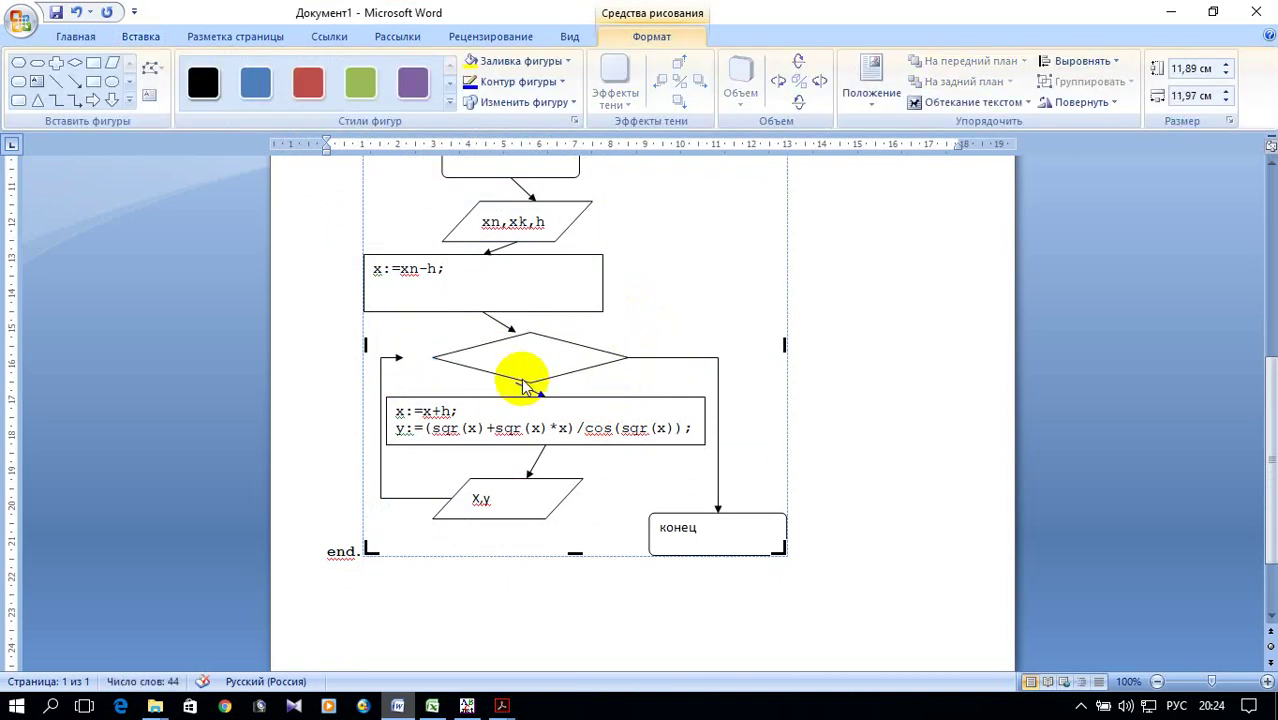
left_click_drag(522, 385, 545, 397)
scroll(540, 385, "up", 2)
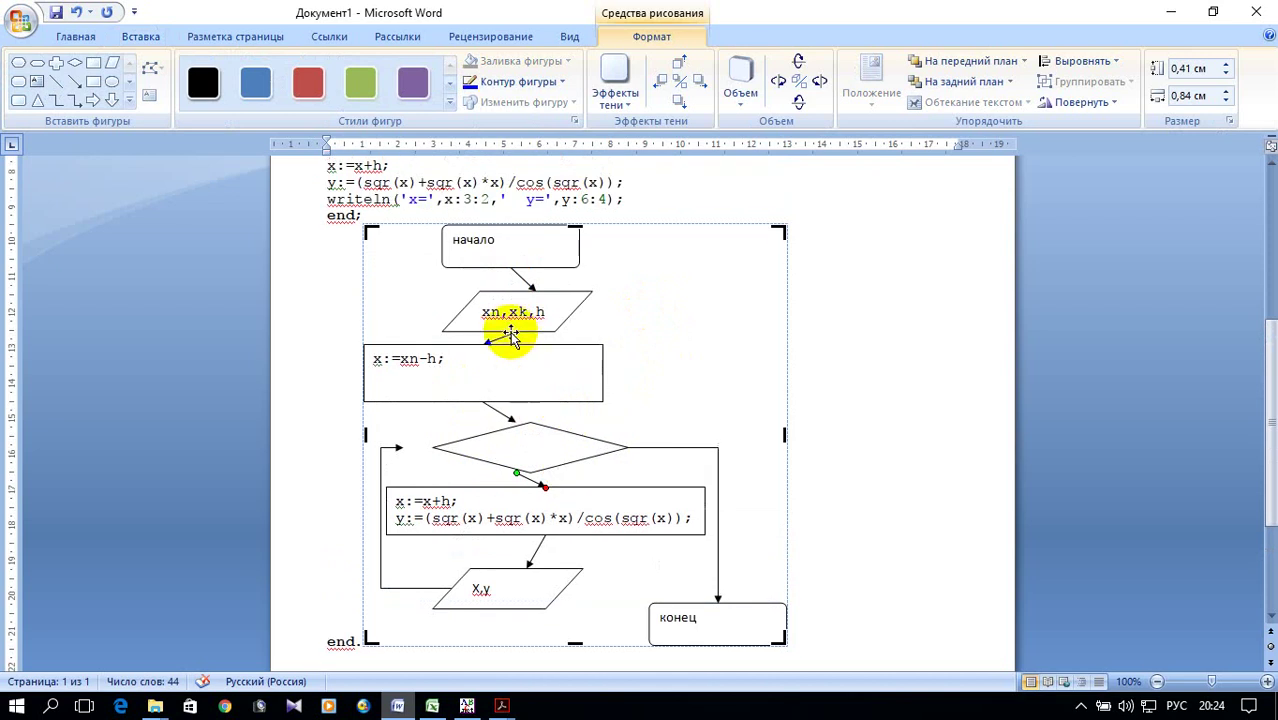
scroll(511, 337, "up", 2)
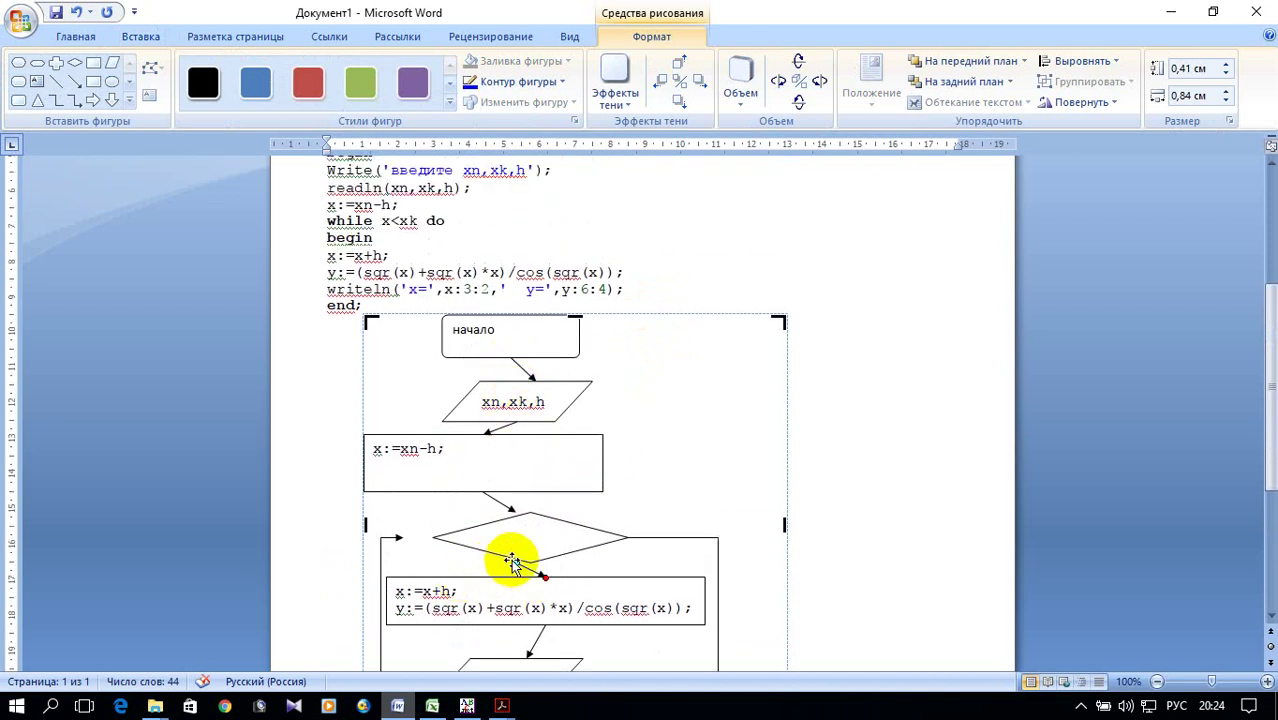
Attach the arrow to the diamond's bottom corner and shift the loop-back connector's leg left.
left_click_drag(514, 562, 530, 562)
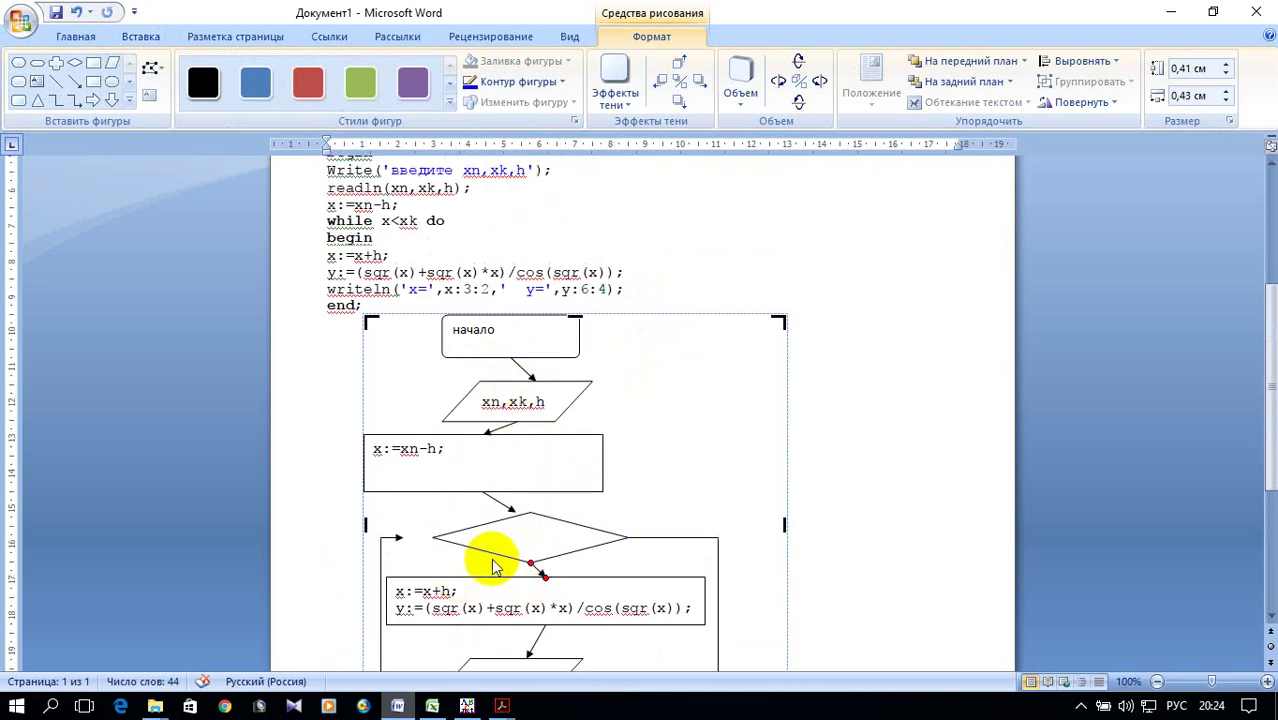
left_click(401, 537)
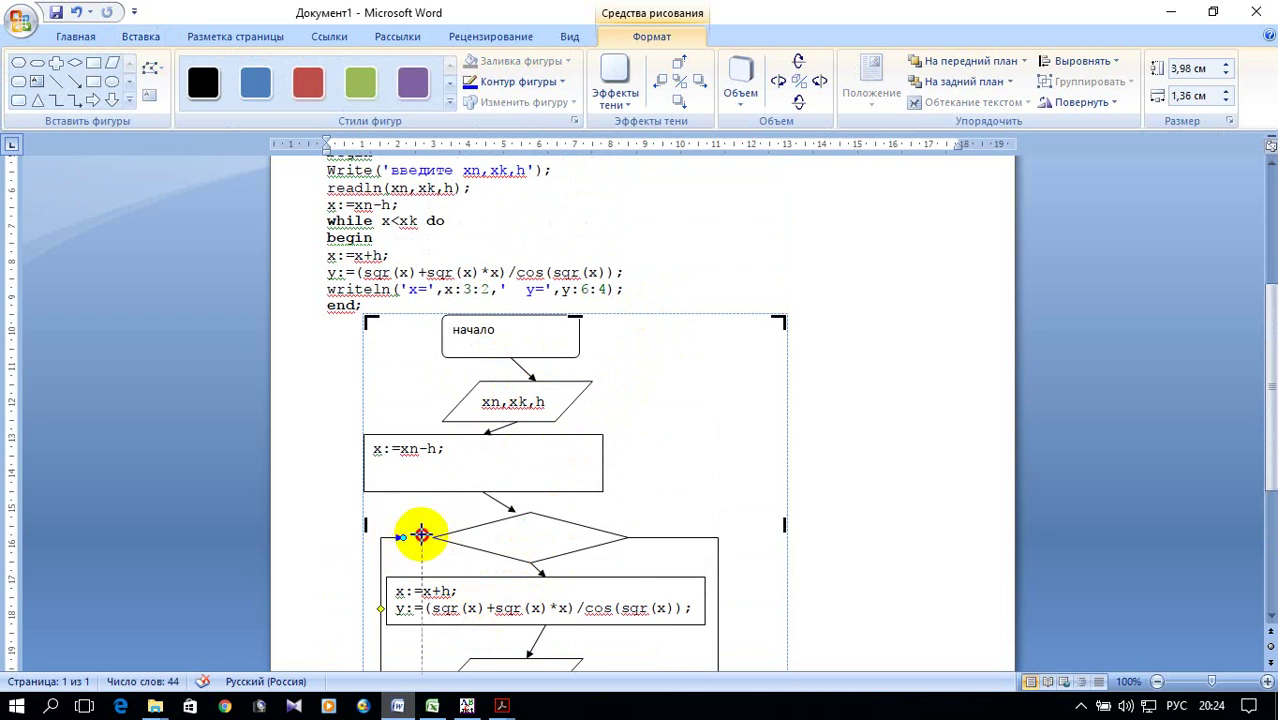
left_click_drag(401, 537, 430, 537)
scroll(444, 605, "up", 2)
scroll(444, 605, "down", 3)
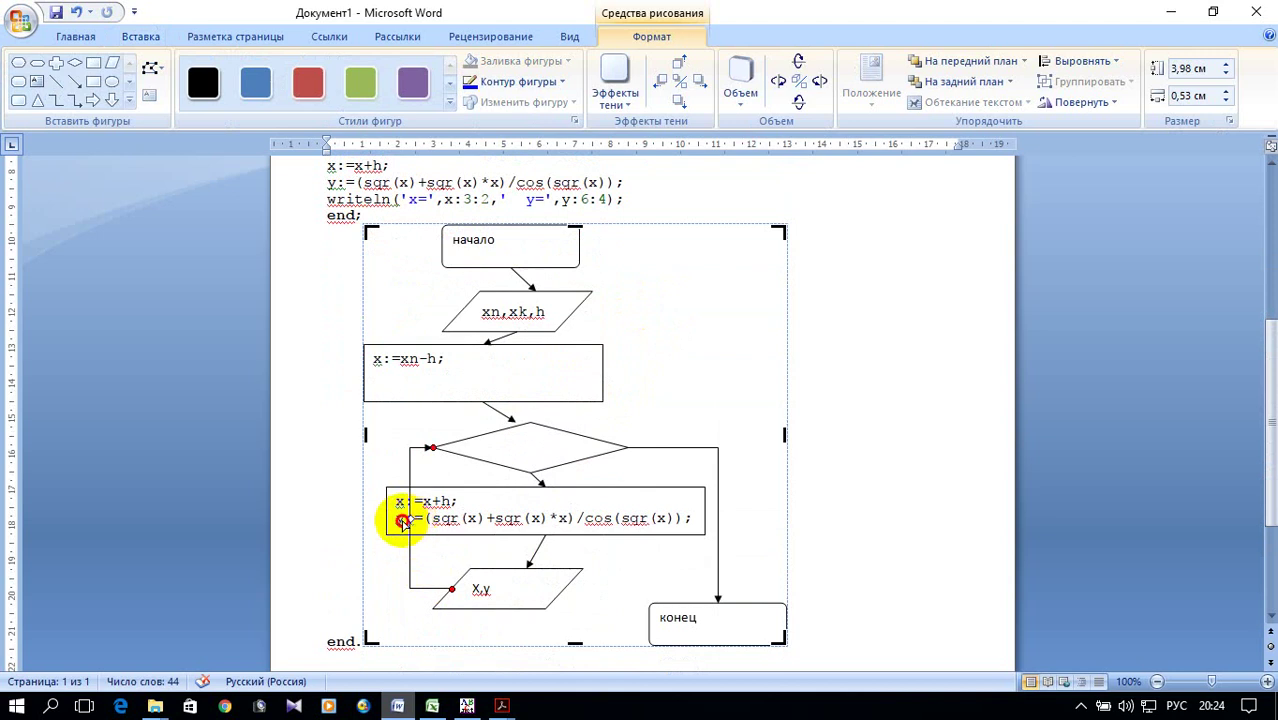
left_click_drag(402, 521, 376, 521)
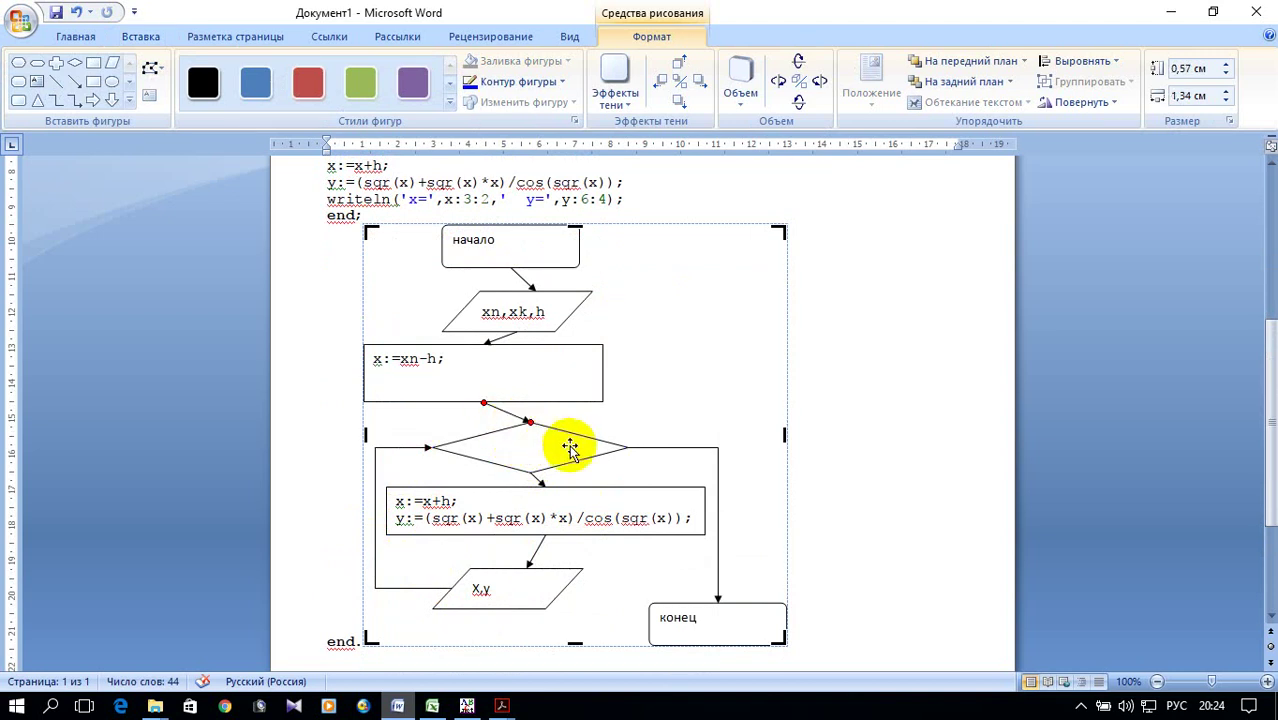
scroll(600, 455, "up", 2)
scroll(560, 445, "up", 3)
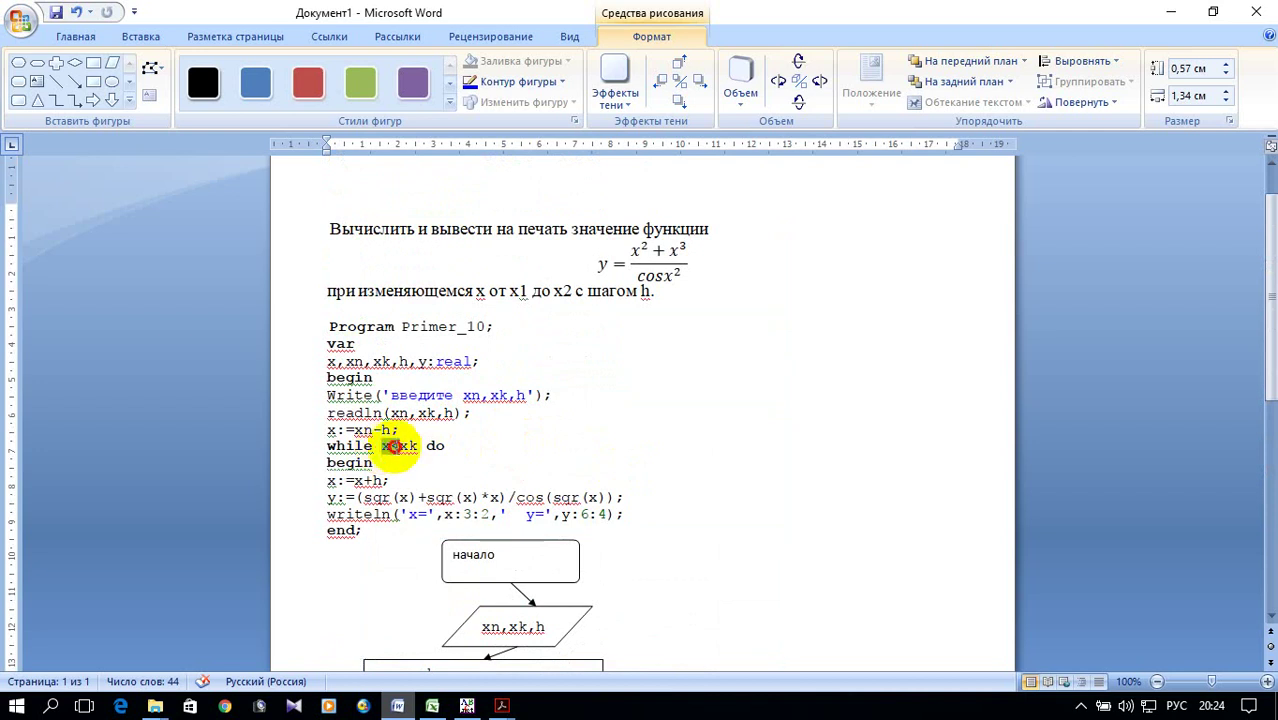
Copy x<xk from the while line and paste it as text into the decision diamond.
left_click_drag(381, 445, 418, 446)
right_click(420, 458)
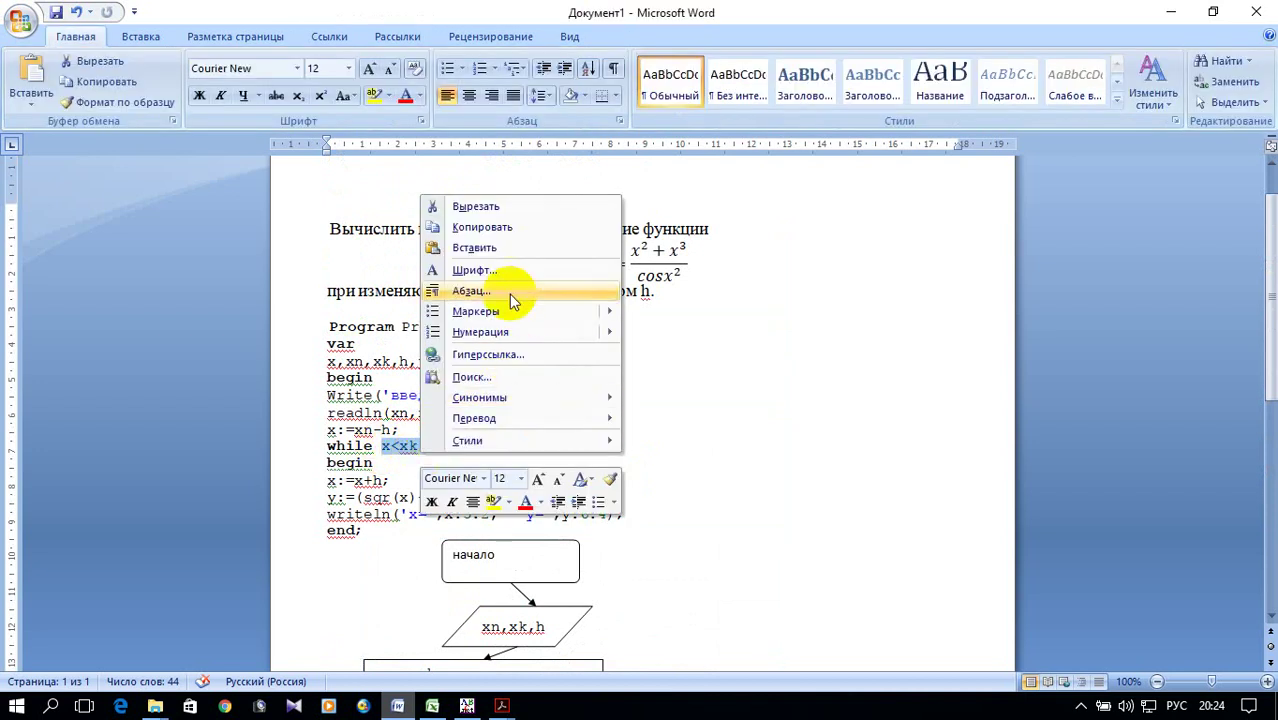
left_click(470, 227)
scroll(649, 329, "down", 2)
scroll(640, 329, "down", 4)
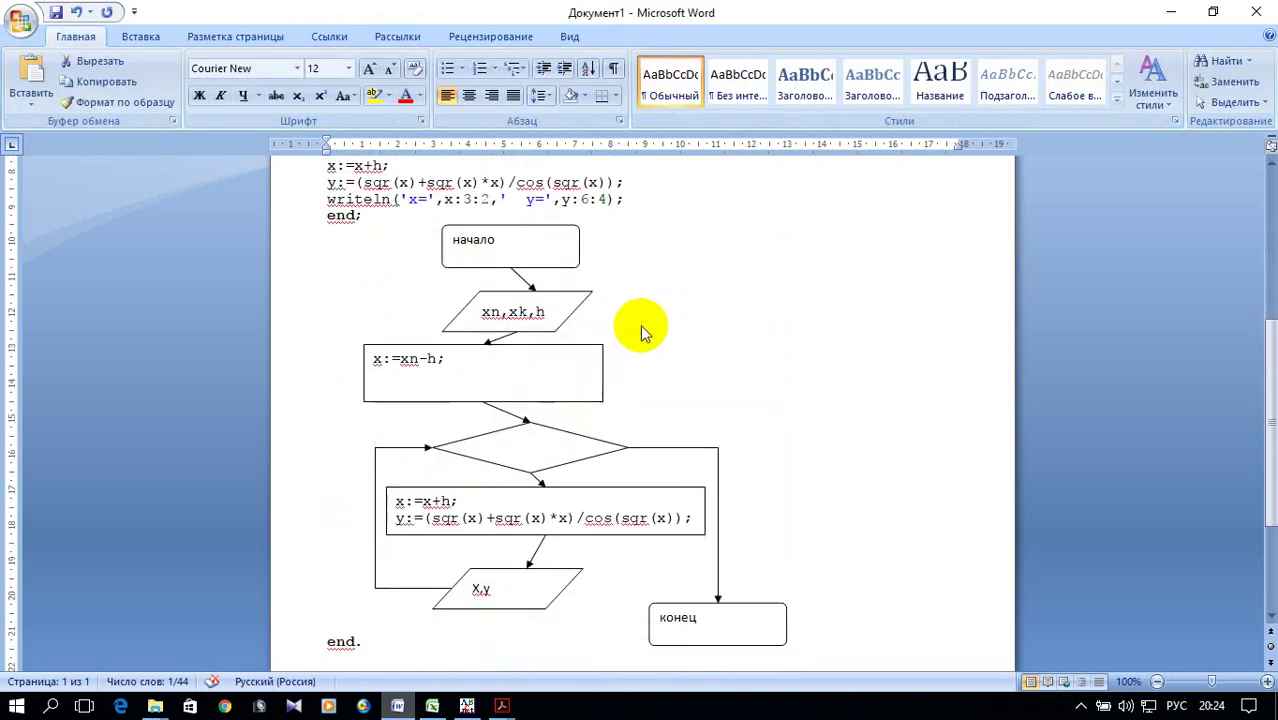
scroll(640, 324, "down", 3)
left_click(522, 298)
right_click(525, 306)
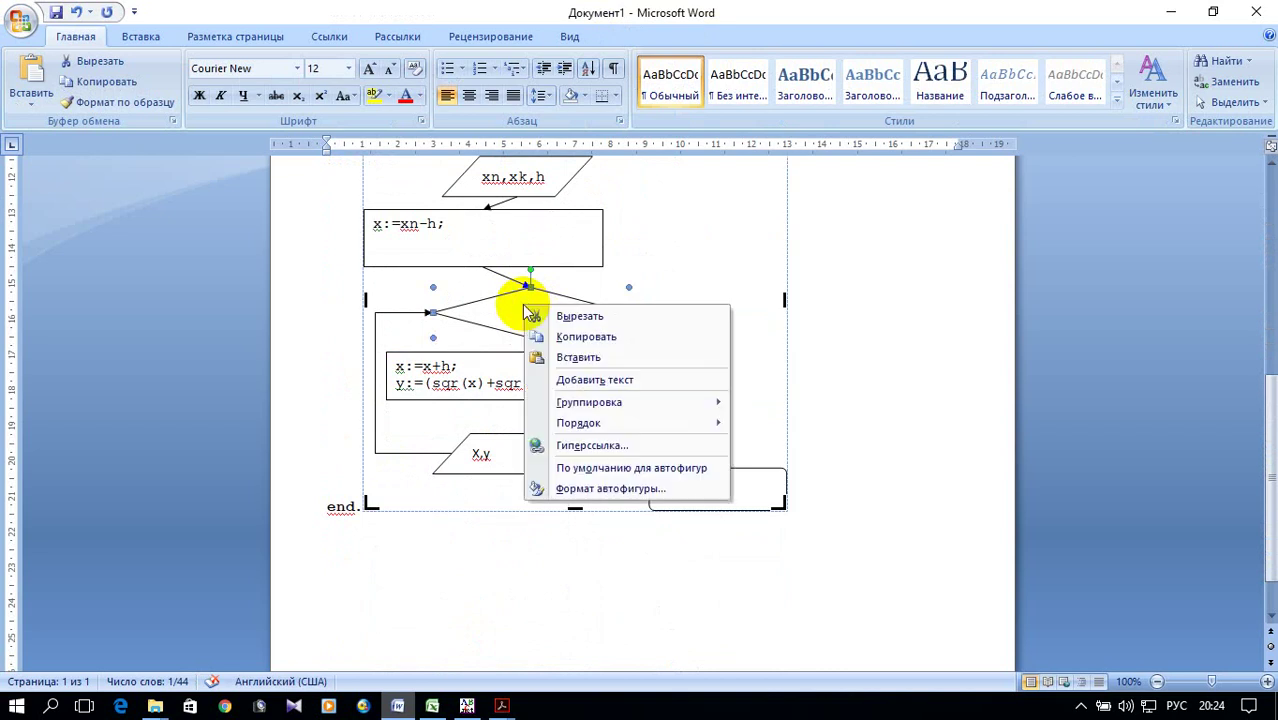
left_click(595, 380)
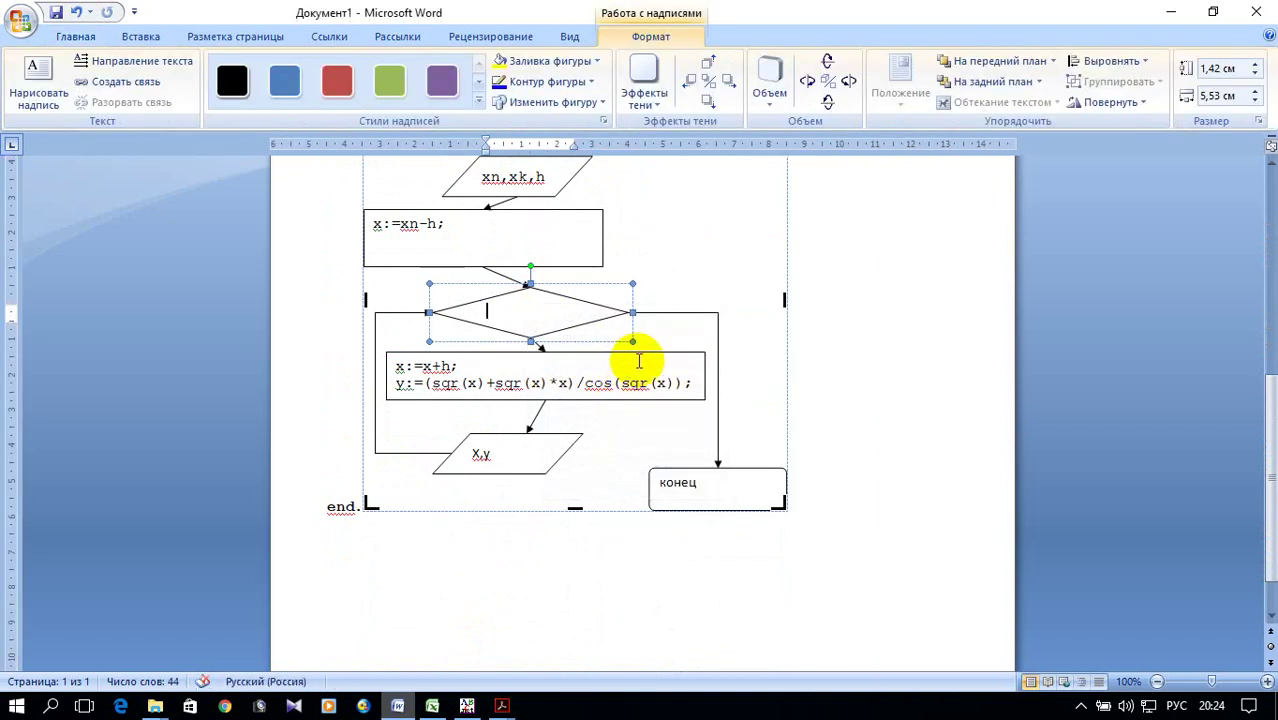
left_click(715, 276)
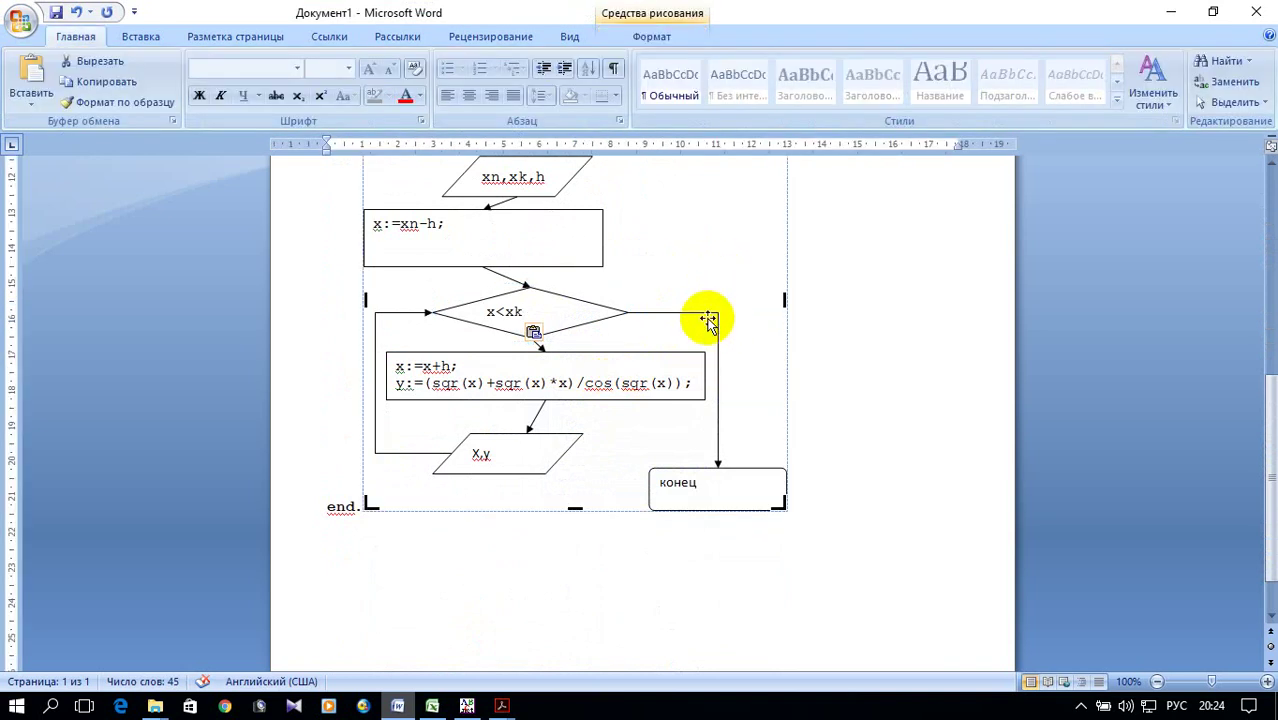
Insert a cross shape below the diamond and shrink it to a small size.
left_click(152, 36)
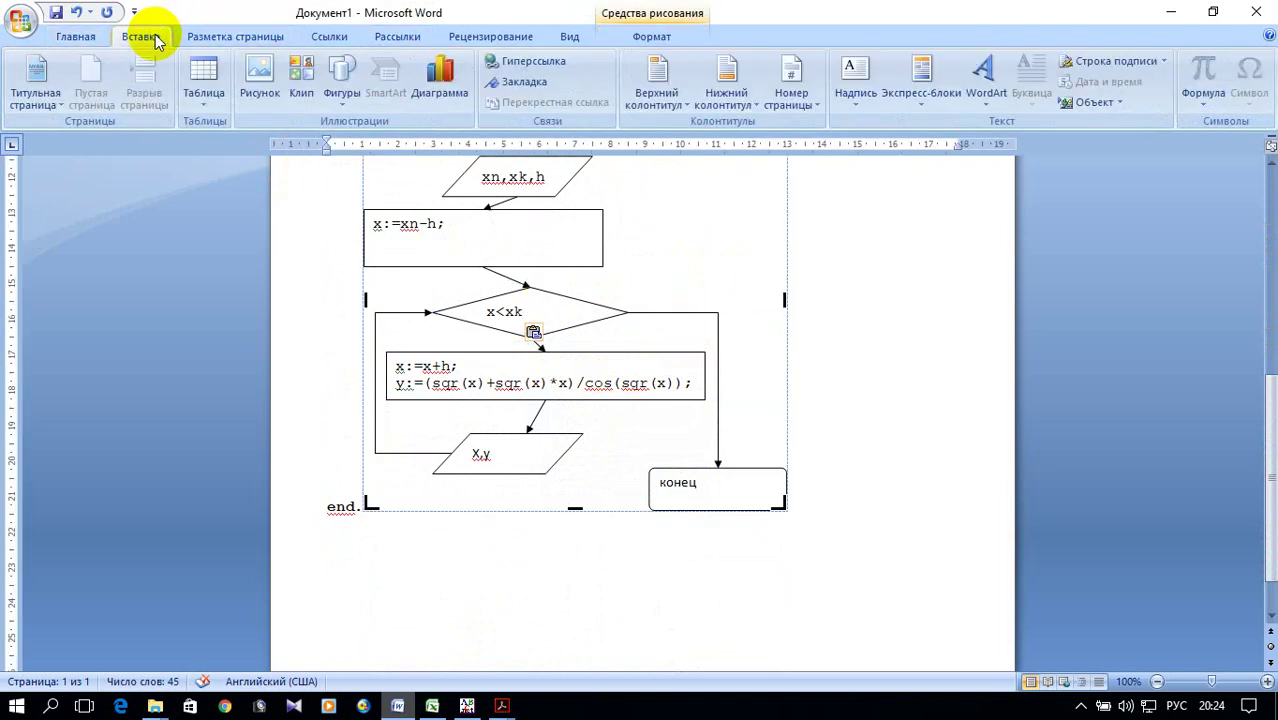
left_click(338, 100)
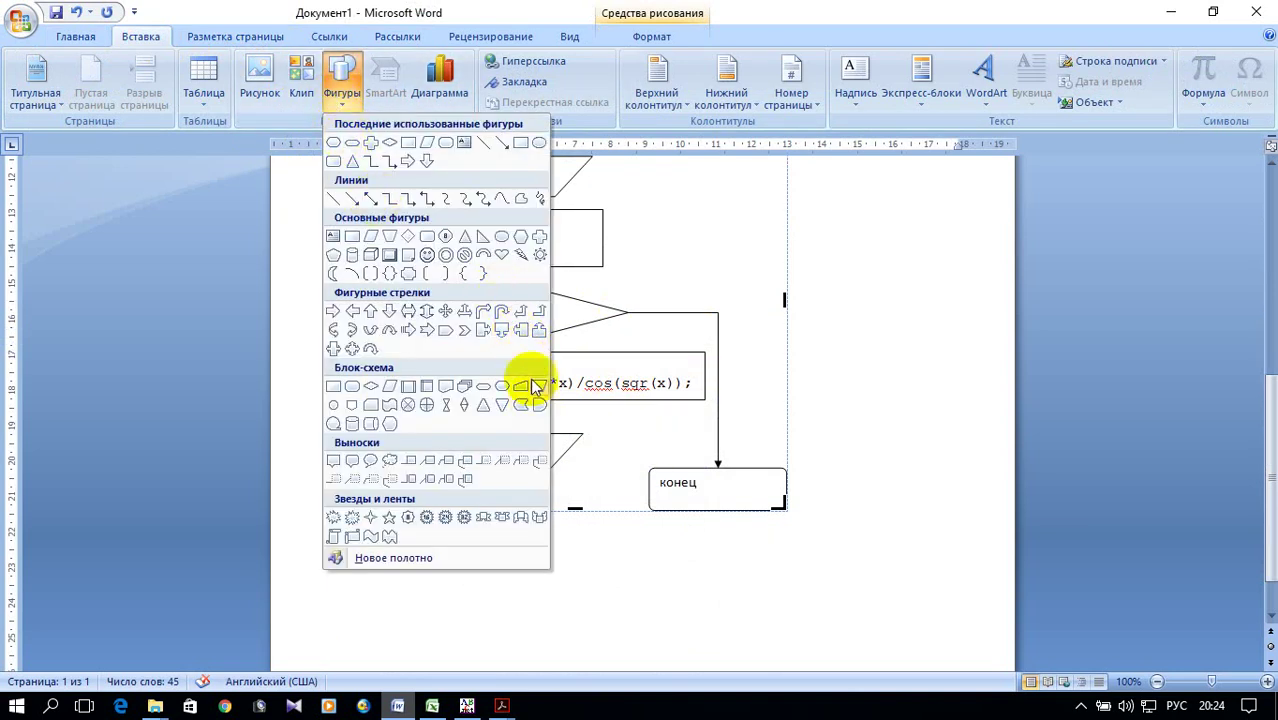
left_click(538, 243)
scroll(566, 406, "up", 2)
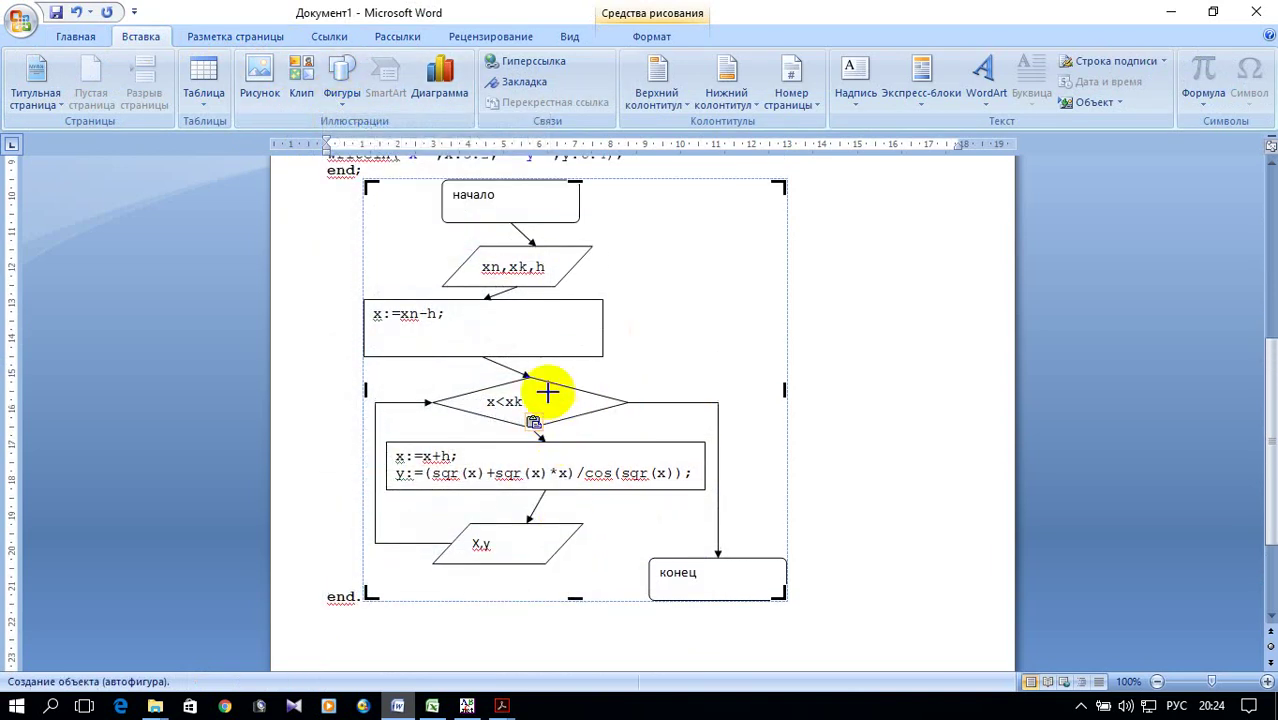
scroll(556, 462, "up", 2)
scroll(626, 444, "down", 3)
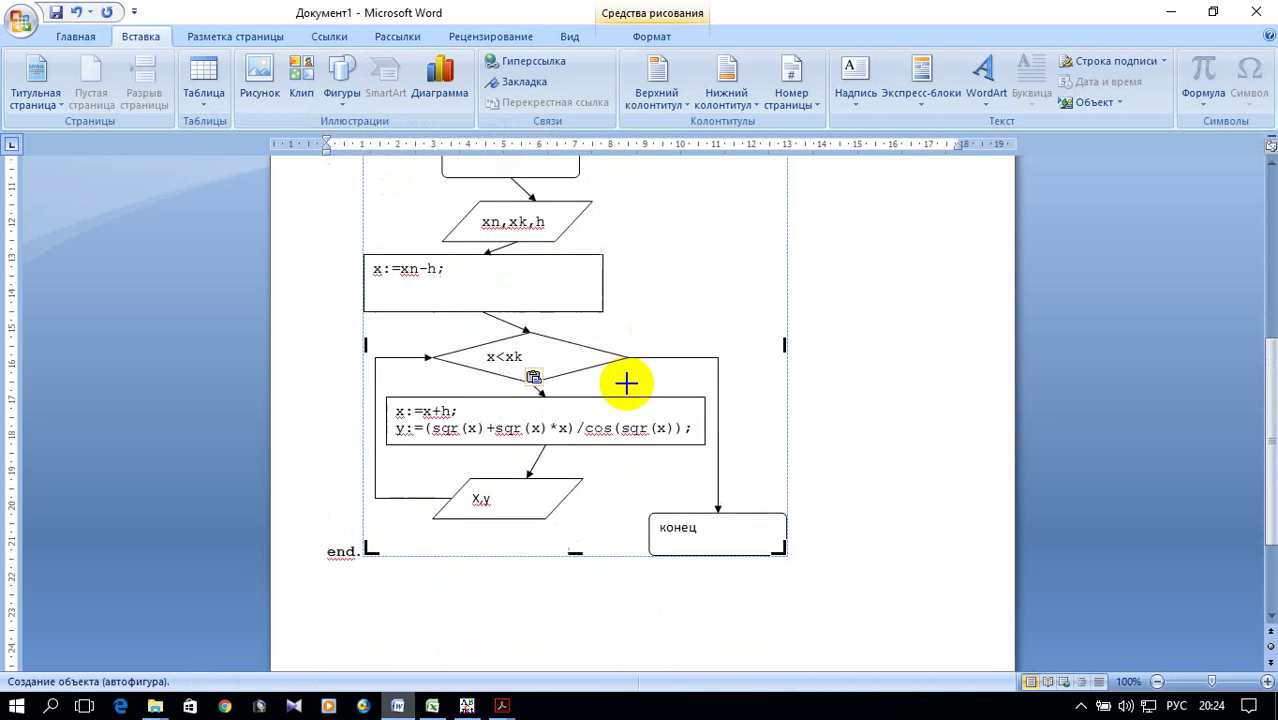
scroll(567, 447, "up", 1)
left_click(579, 428)
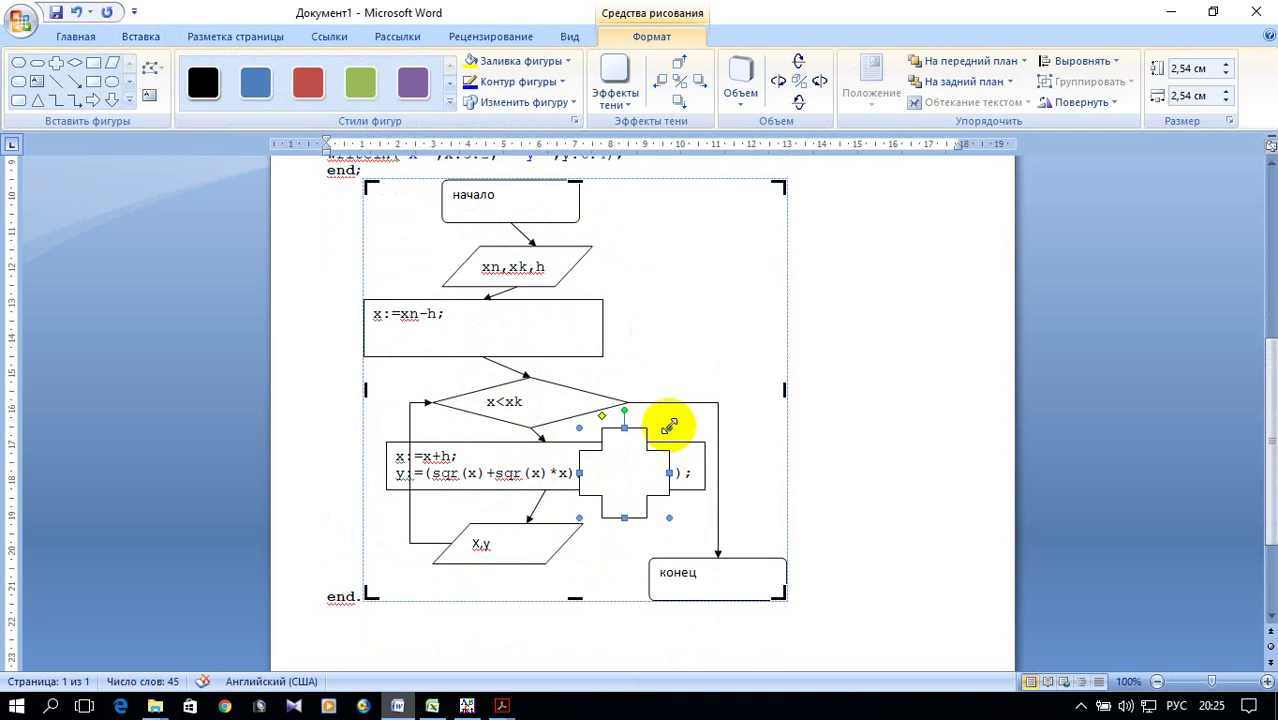
mouse_move(660, 433)
left_mouse_down()
mouse_move(621, 490)
mouse_move(605, 490)
mouse_move(595, 430)
left_mouse_up()
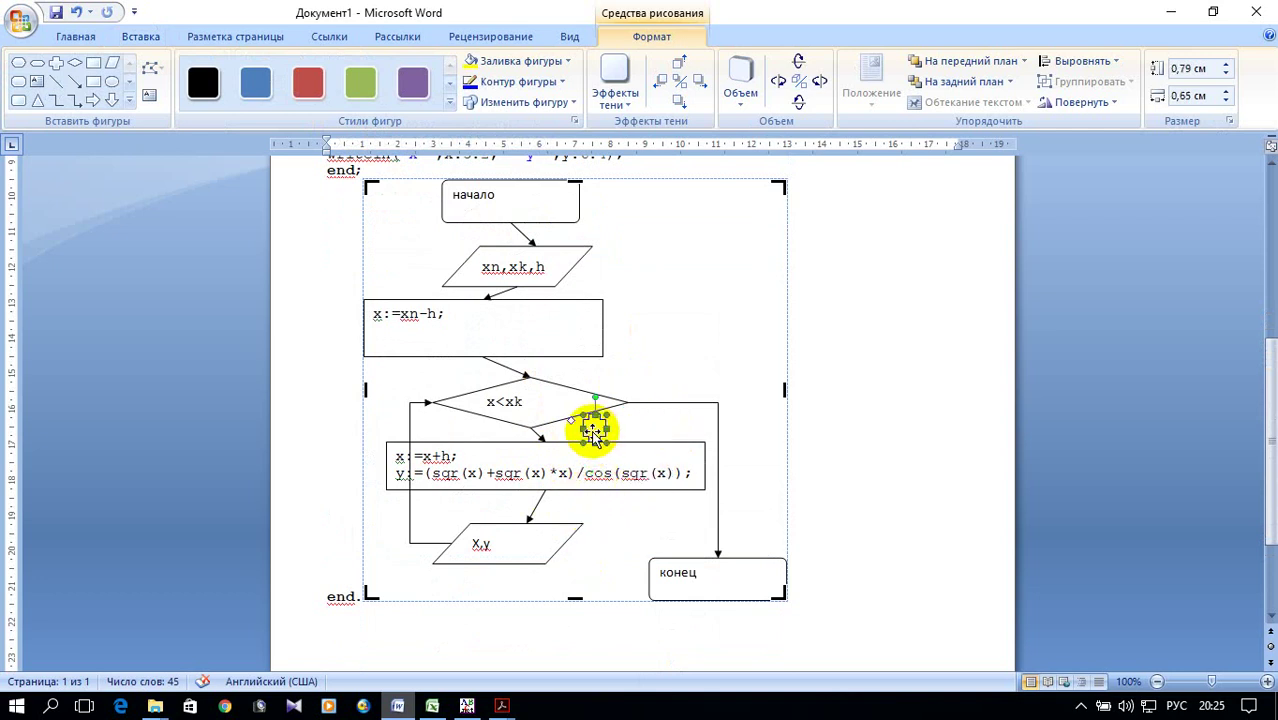
Move the loop-back connector line left, clear of the calculation box.
scroll(738, 472, "down", 1)
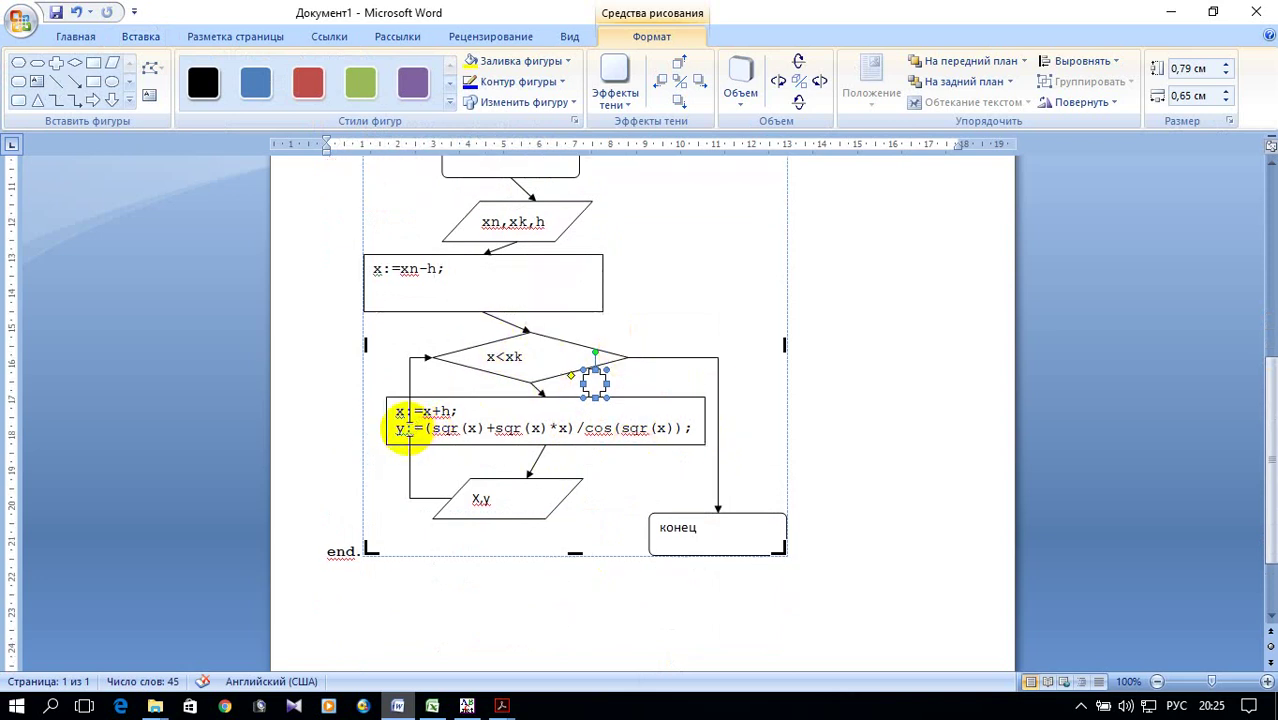
left_click(409, 452)
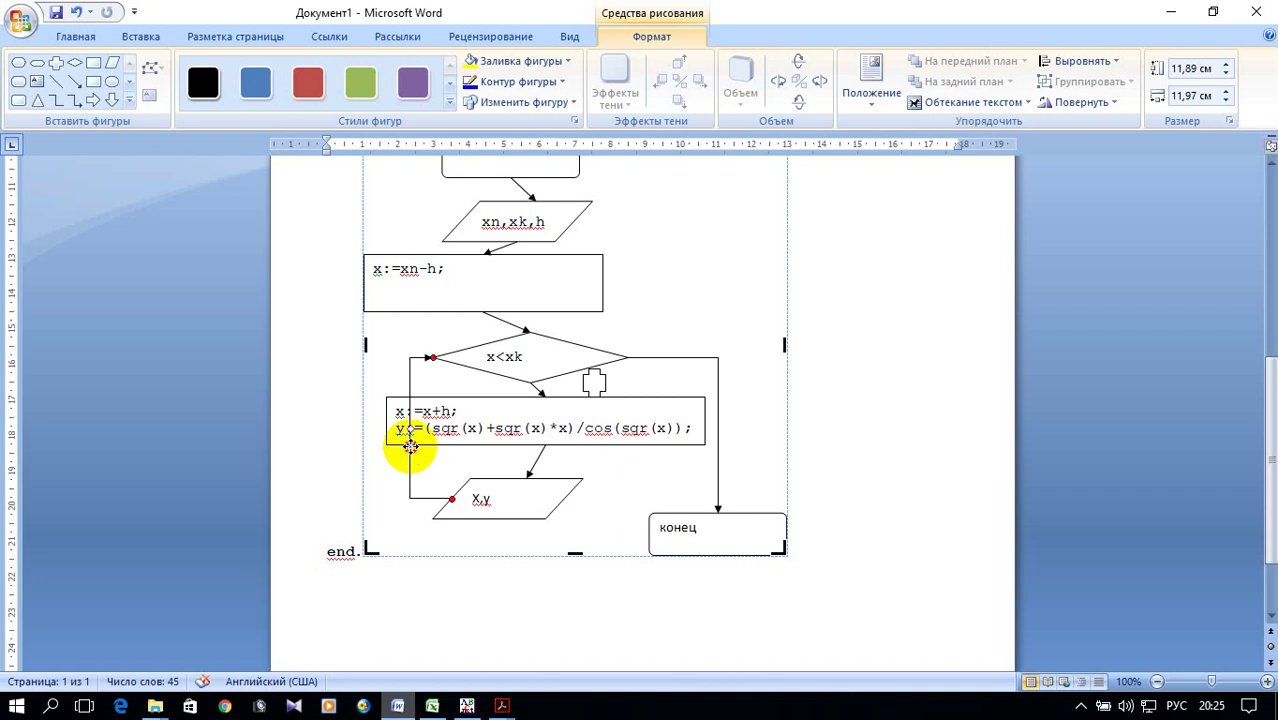
left_click(414, 430)
left_click_drag(408, 430, 372, 437)
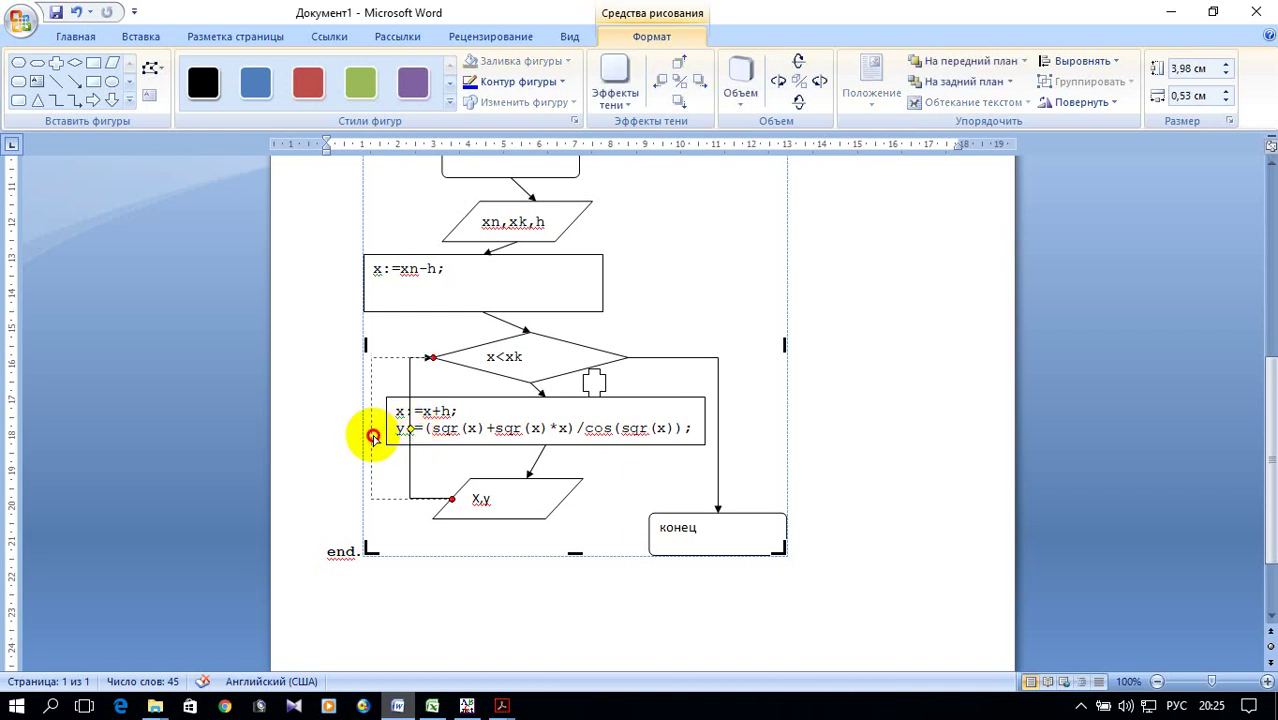
left_click(836, 423)
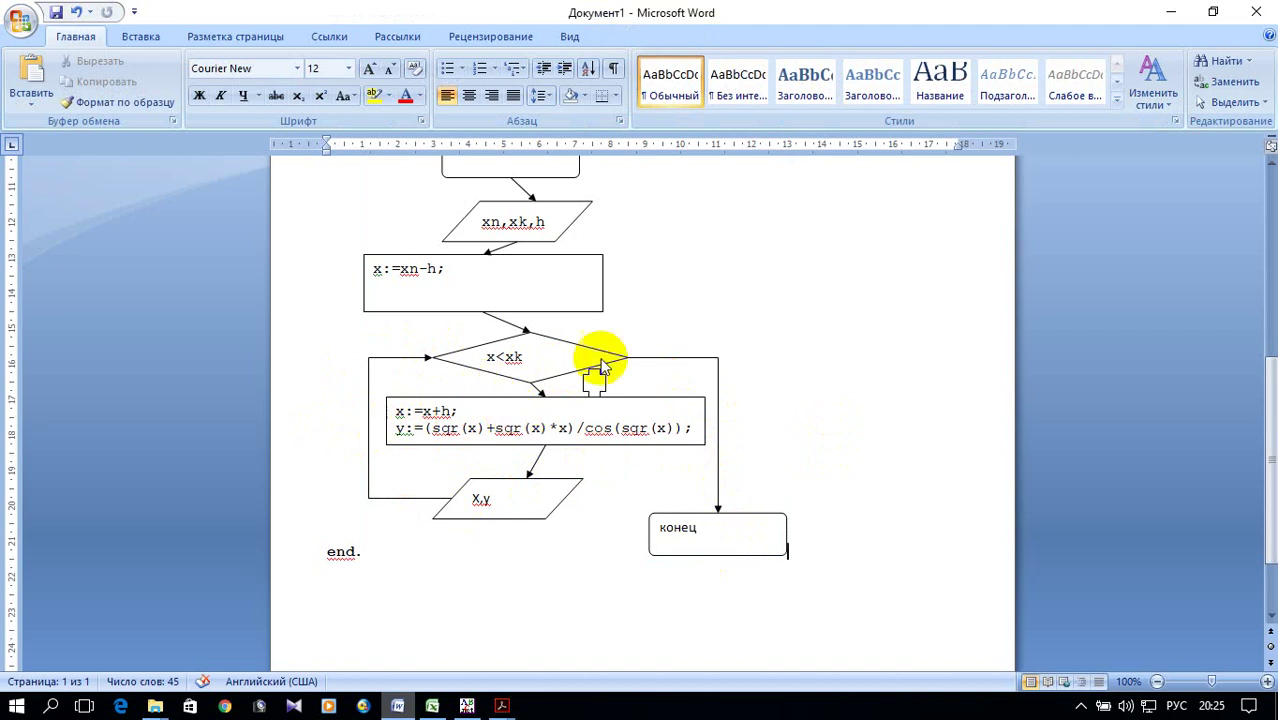
Move the final end. line up so it directly follows the program code.
scroll(750, 590, "up", 2)
scroll(744, 624, "down", 1)
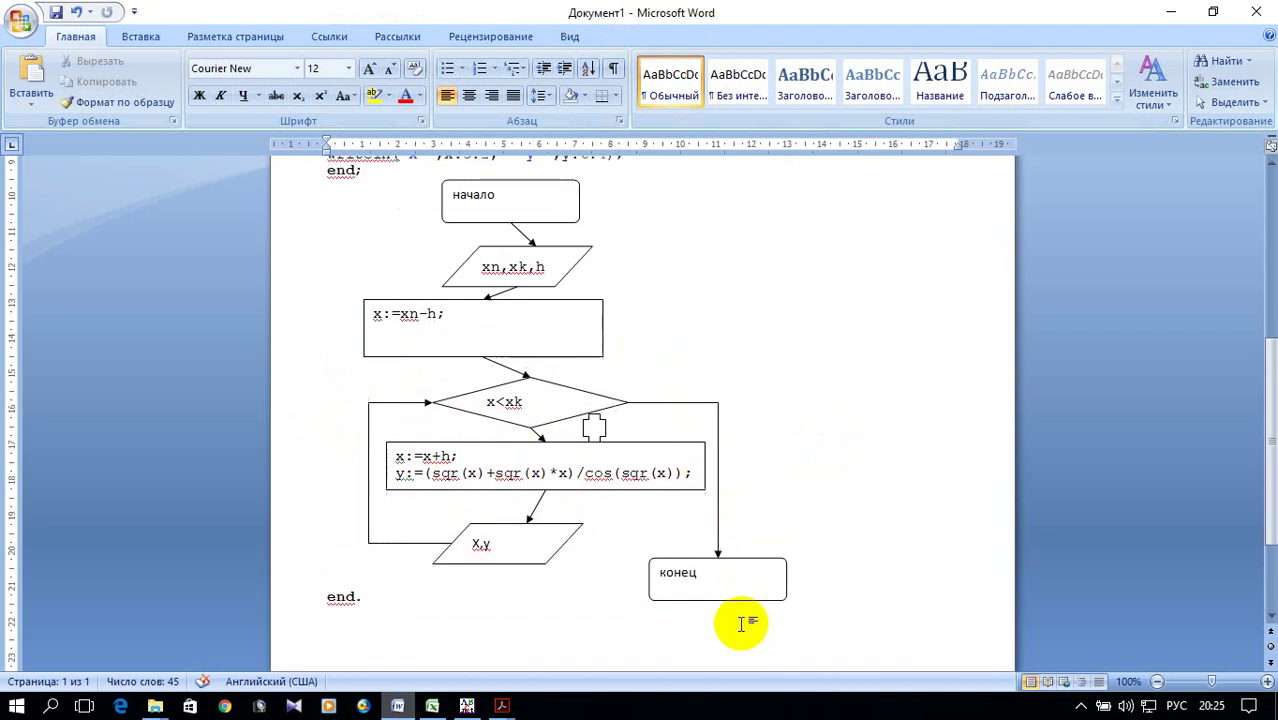
scroll(744, 624, "up", 3)
scroll(744, 624, "down", 4)
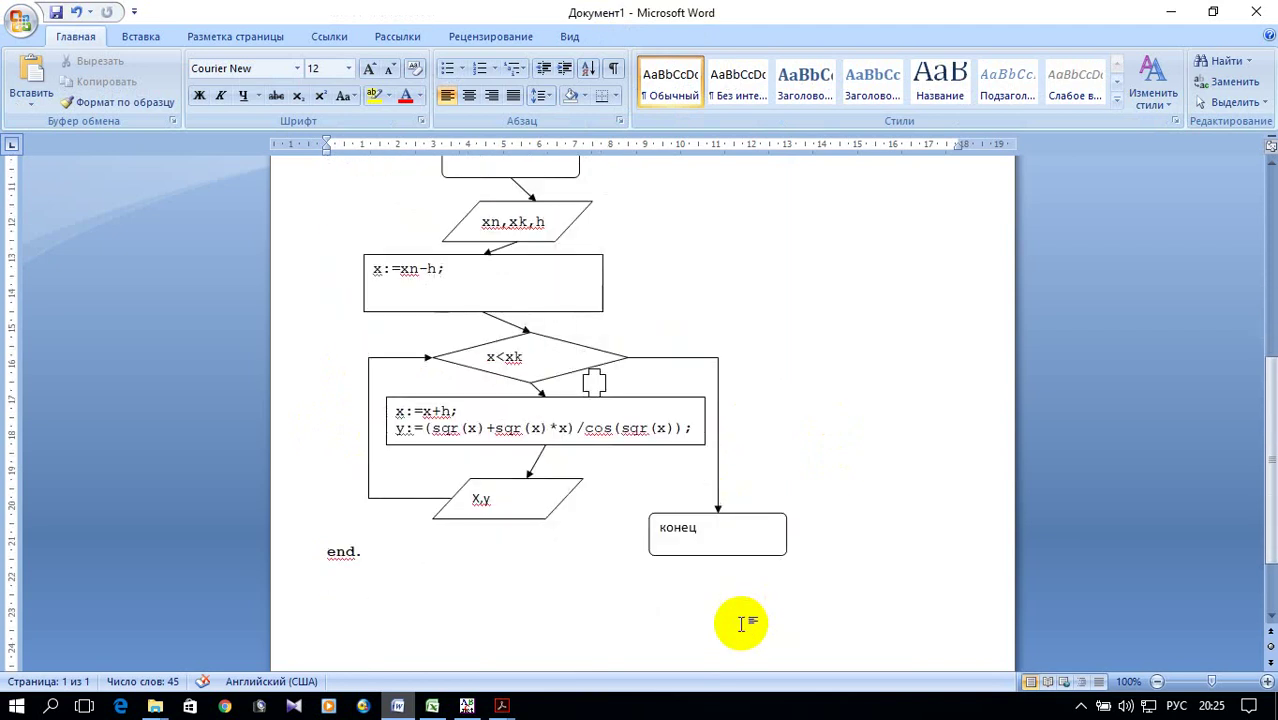
left_click(368, 468)
left_click(550, 498)
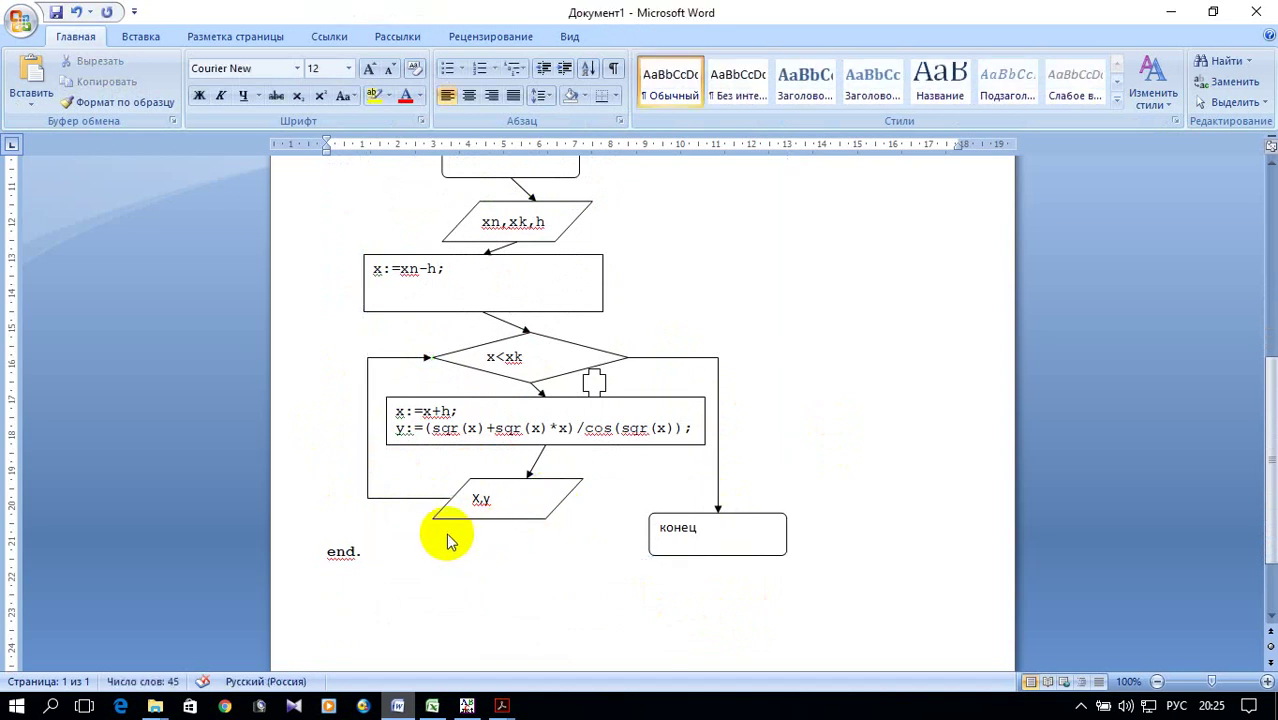
key("Up")
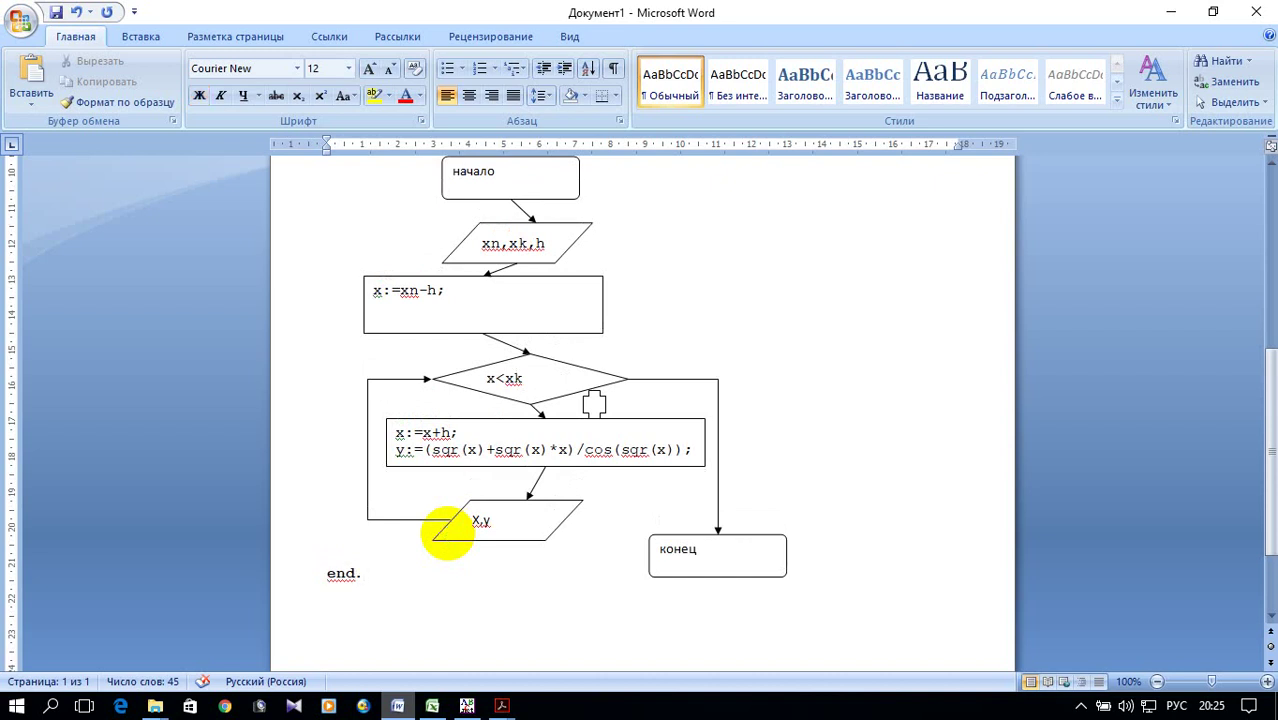
key("Down")
Zoom the Word page out to 90%.
scroll(600, 560, "down", 2)
scroll(670, 578, "up", 3)
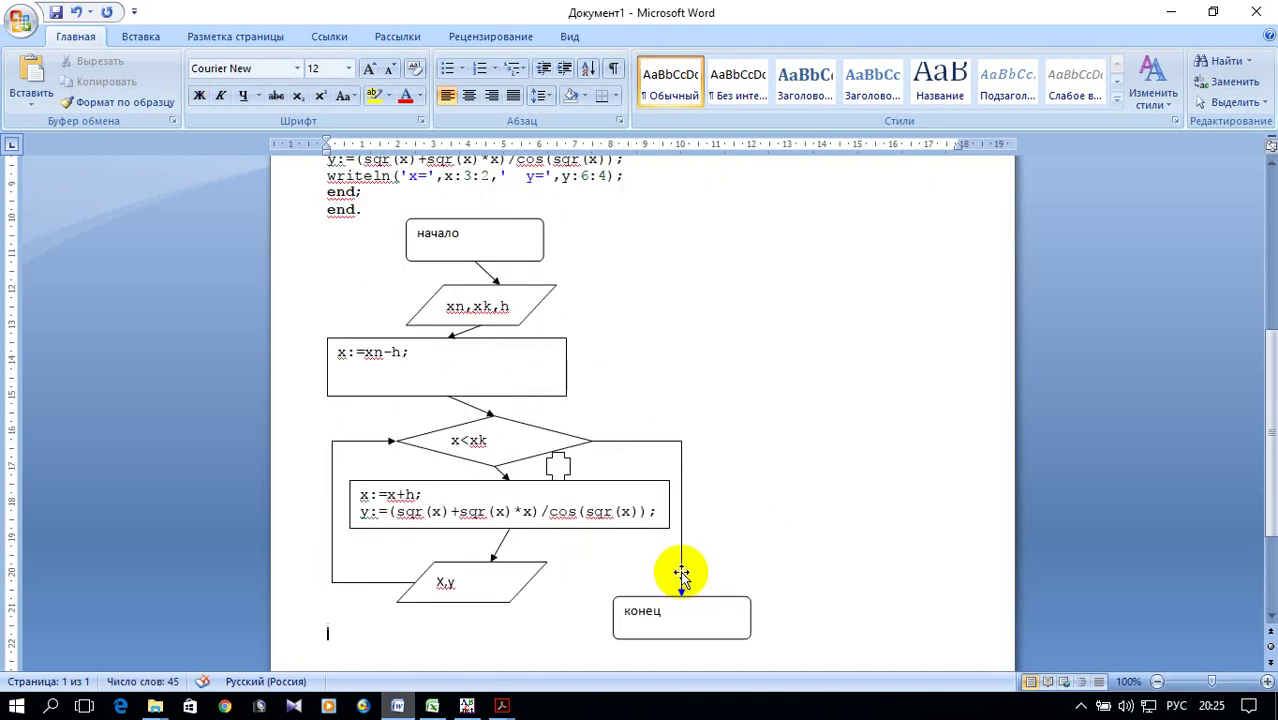
scroll(680, 571, "up", 3)
scroll(680, 569, "down", 3)
scroll(679, 569, "up", 2)
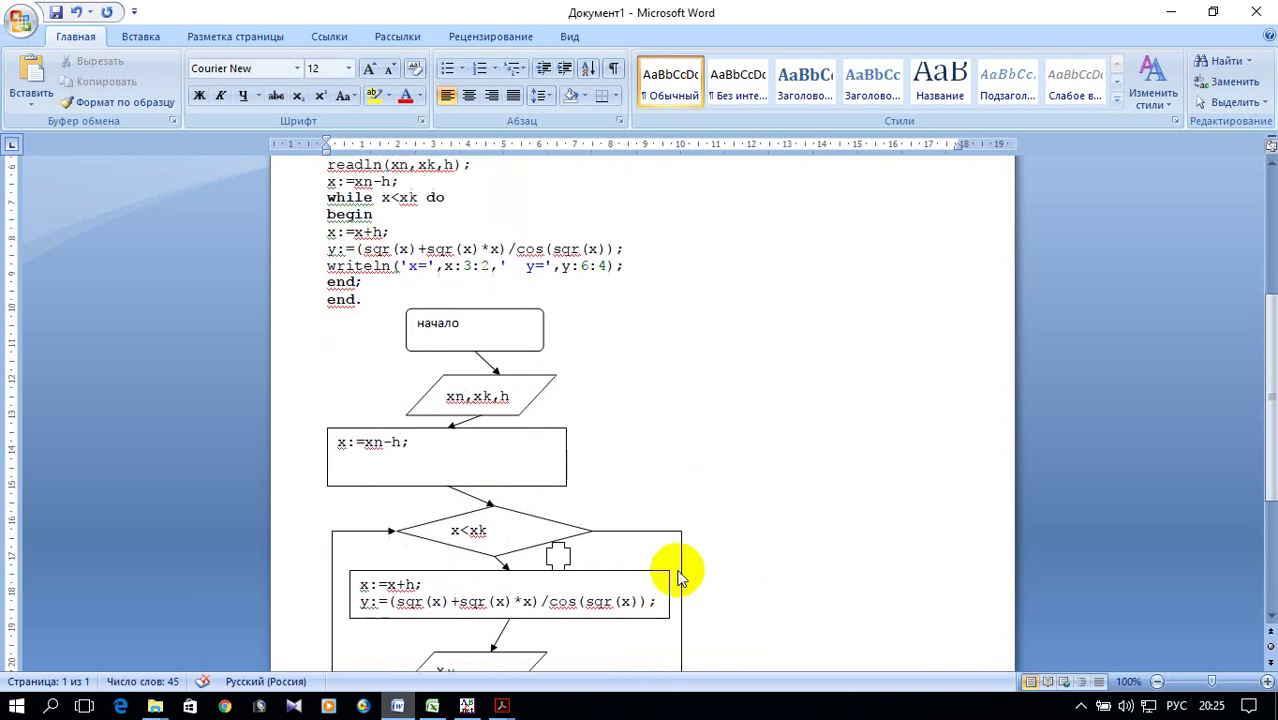
scroll(679, 572, "up", 3)
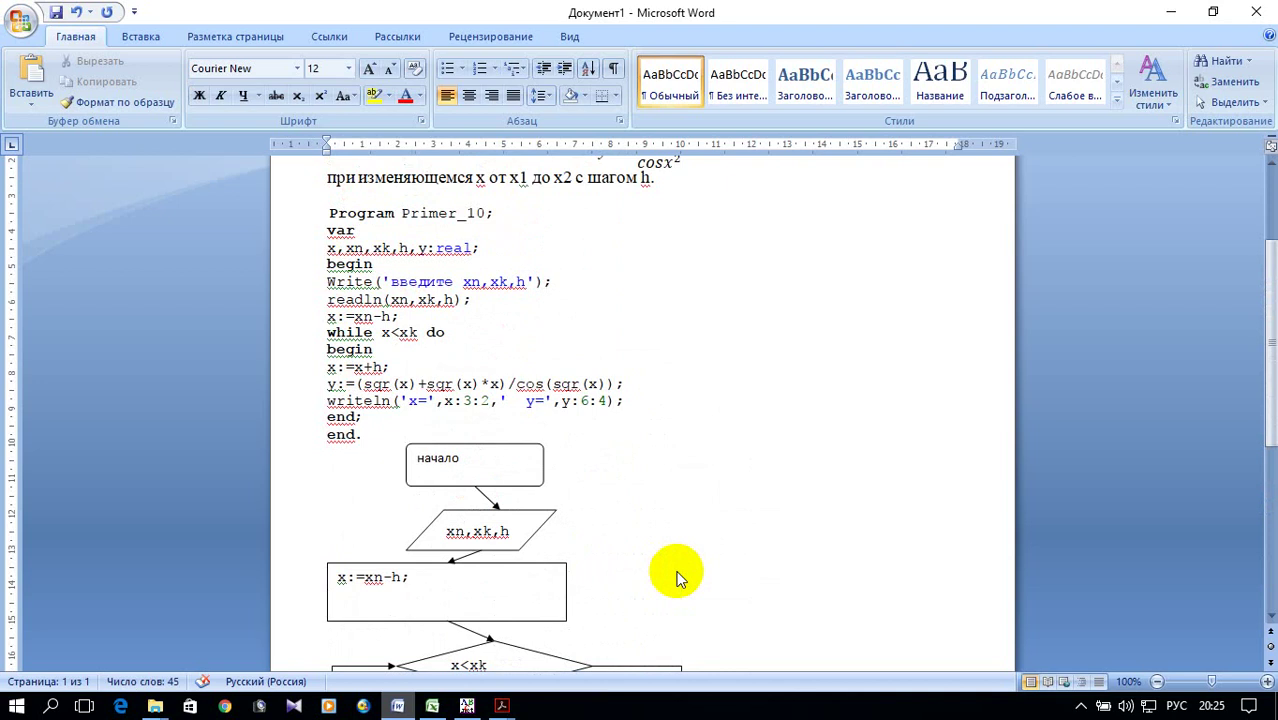
left_click(1159, 684)
Switch to the lab assignment PDF in Acrobat Reader.
scroll(1076, 544, "up", 2)
scroll(1076, 544, "up", 2)
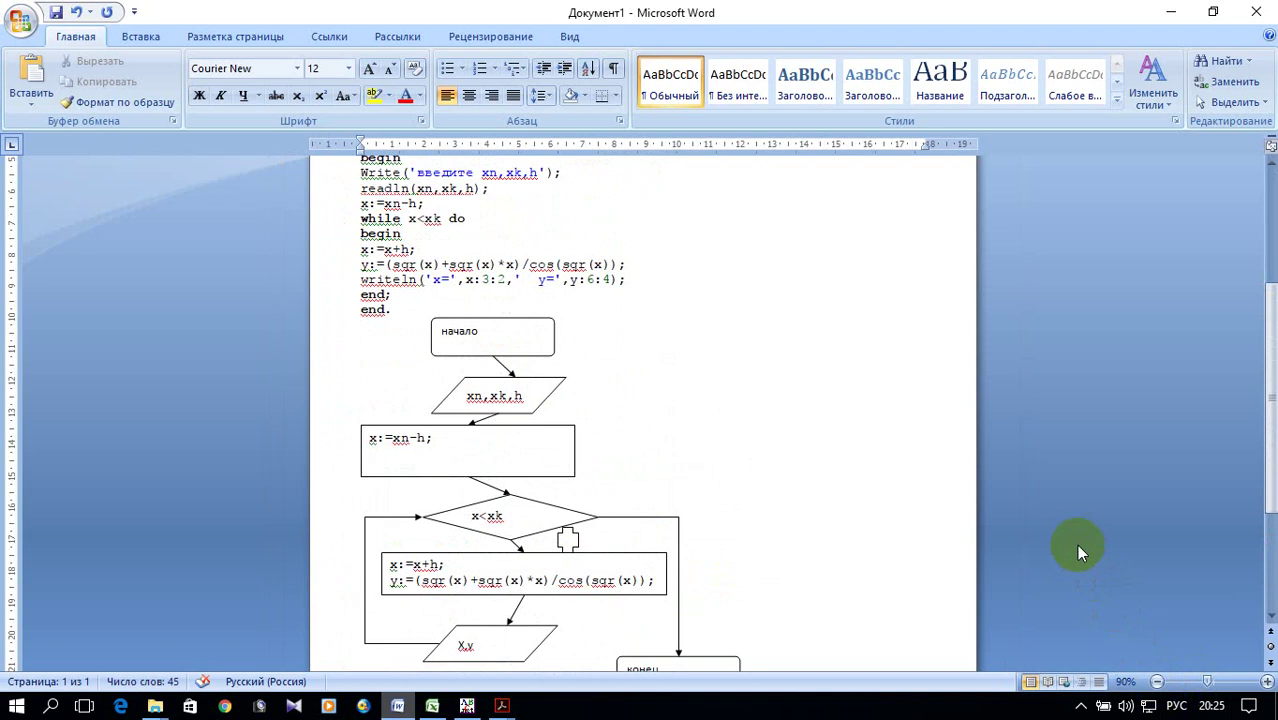
left_click(518, 708)
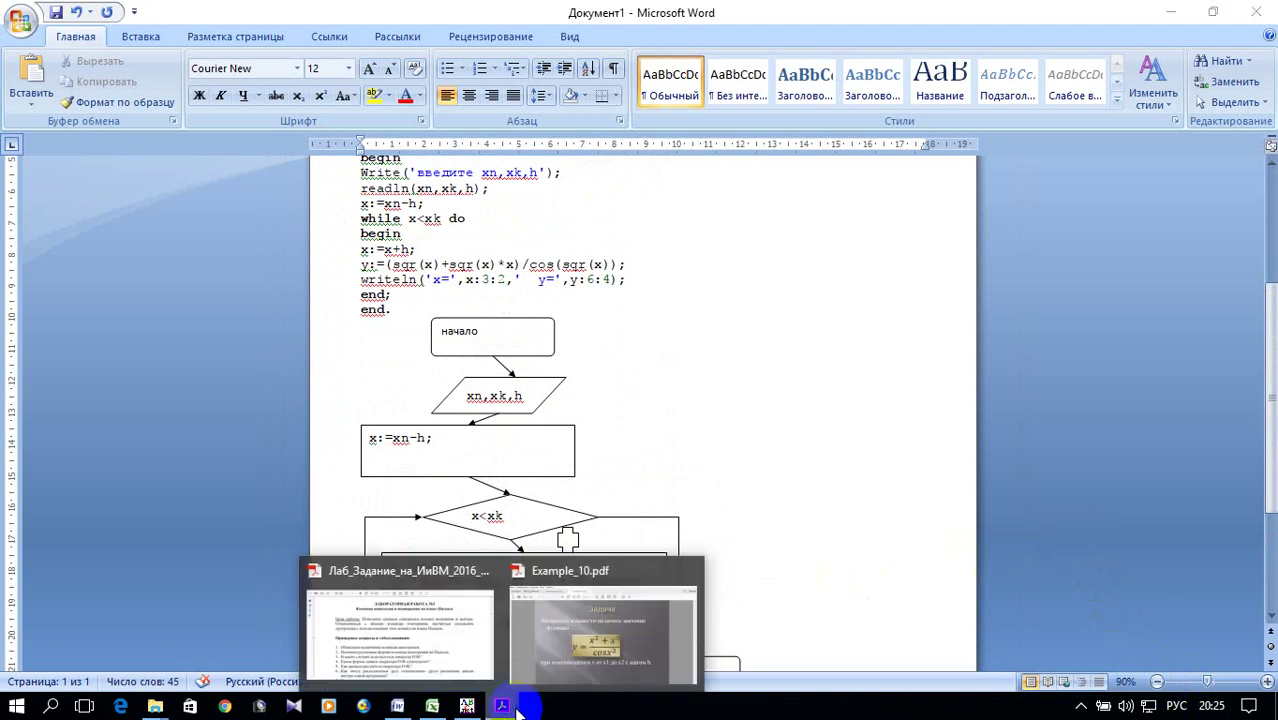
left_click(476, 672)
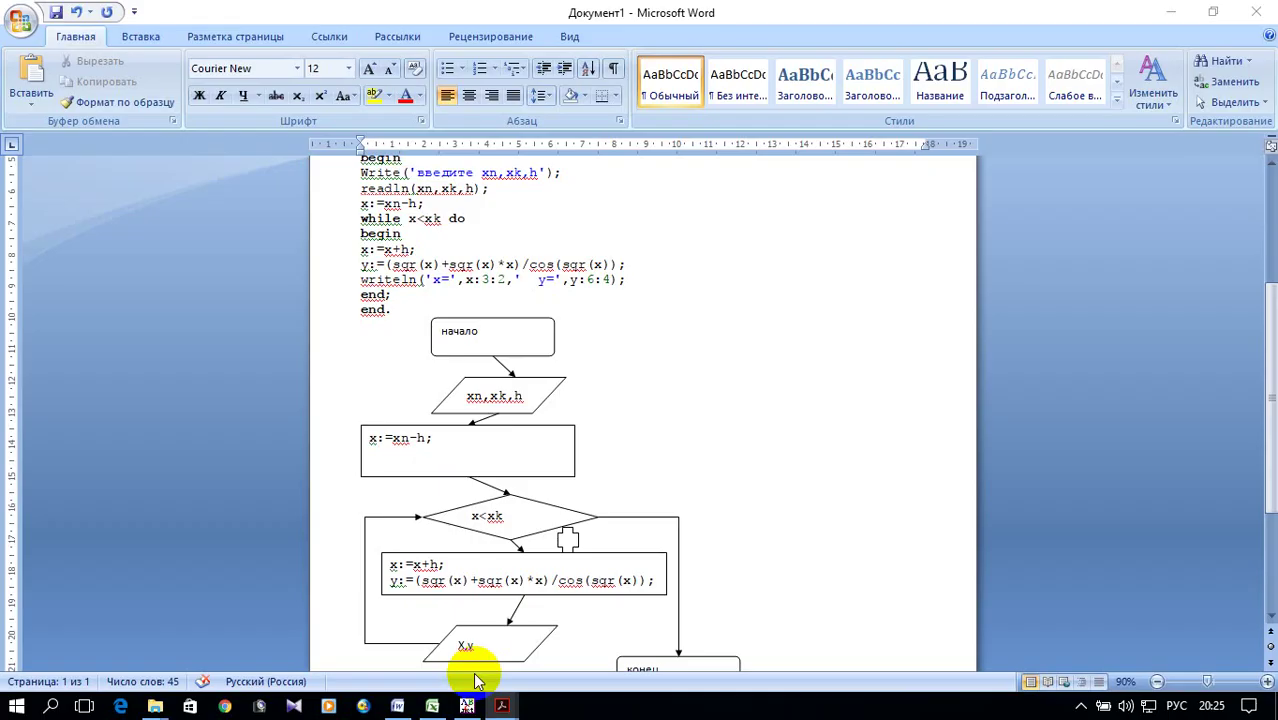